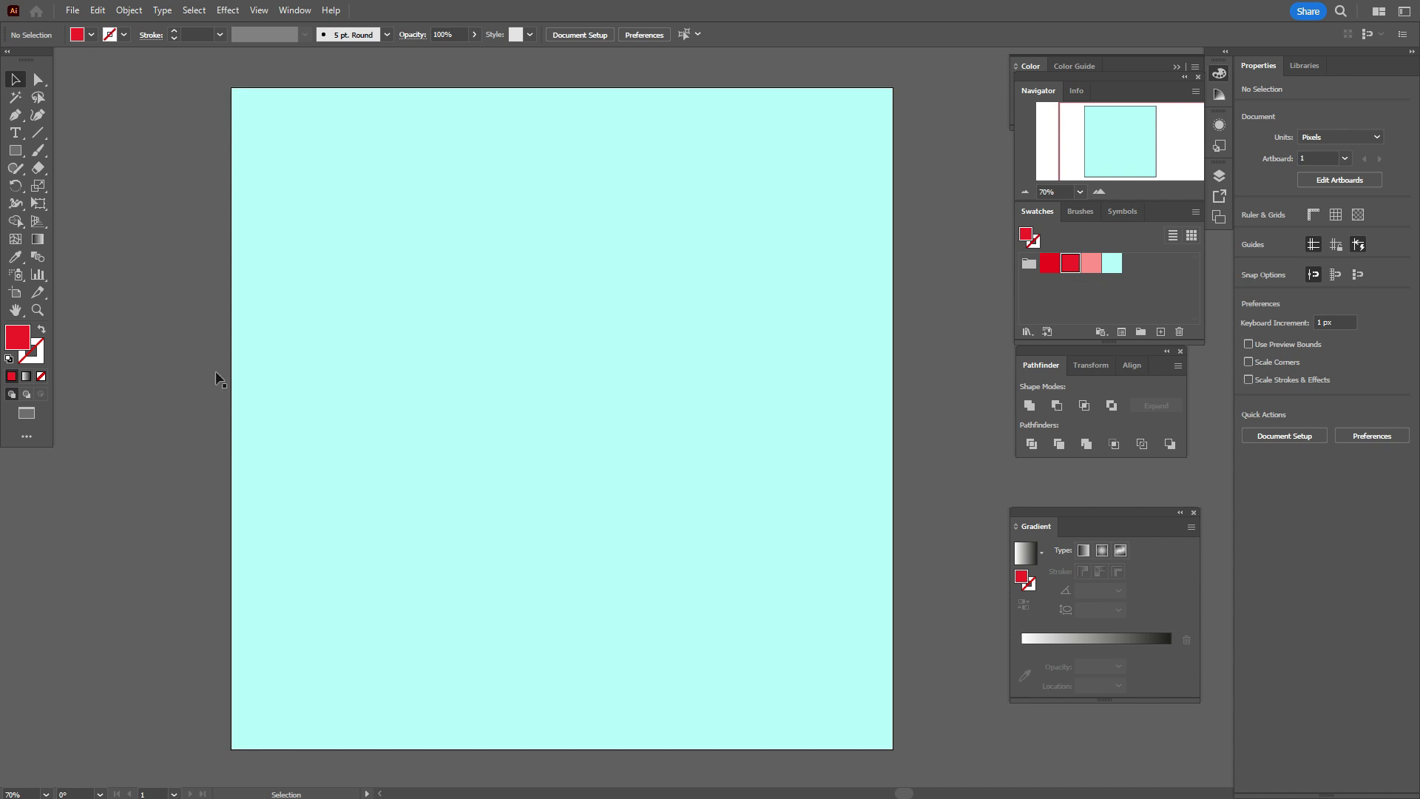
- Switch to the Pen tool, ready to draw with red fill and no stroke
left_click(15, 115)
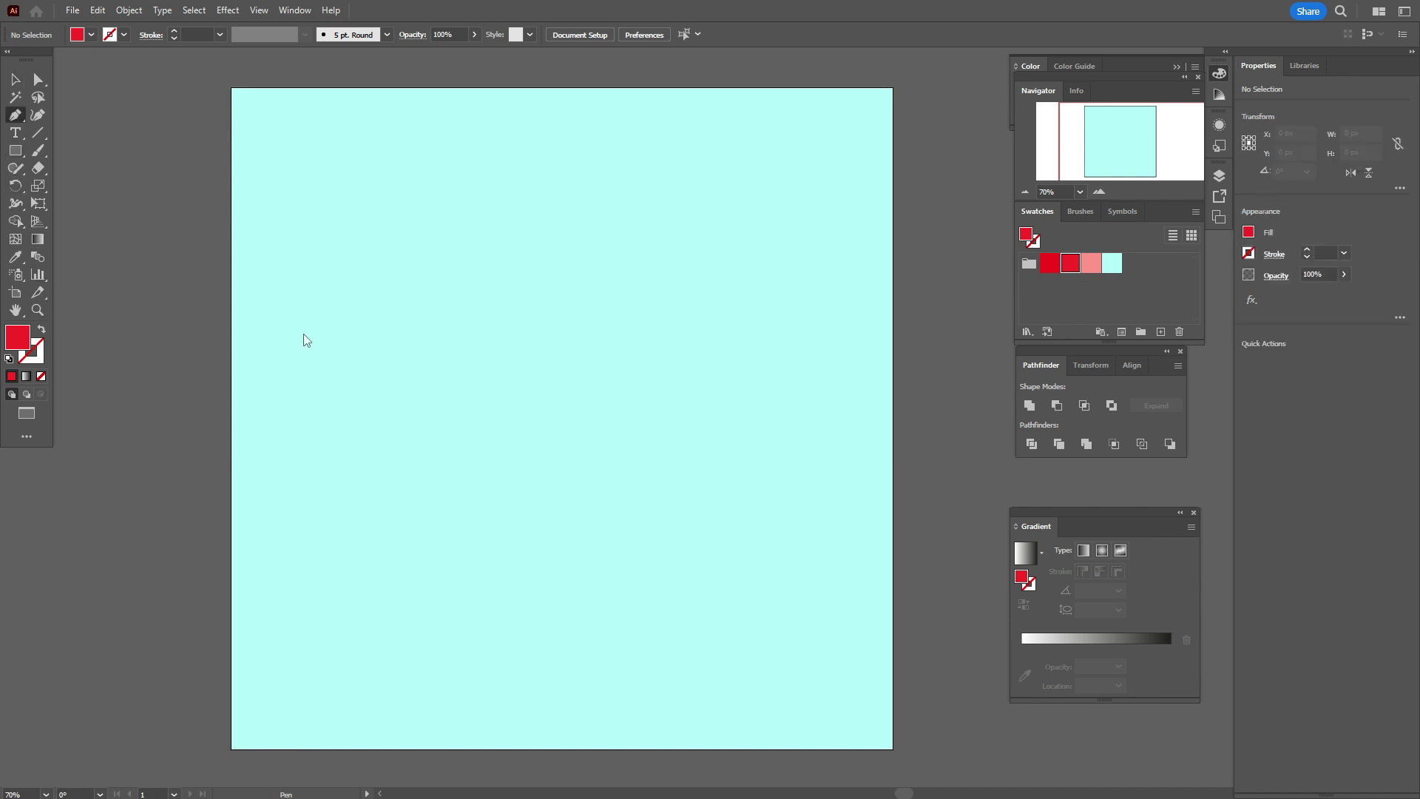
- Draw the closed curved half-lip outline with the Pen tool
left_click(378, 400)
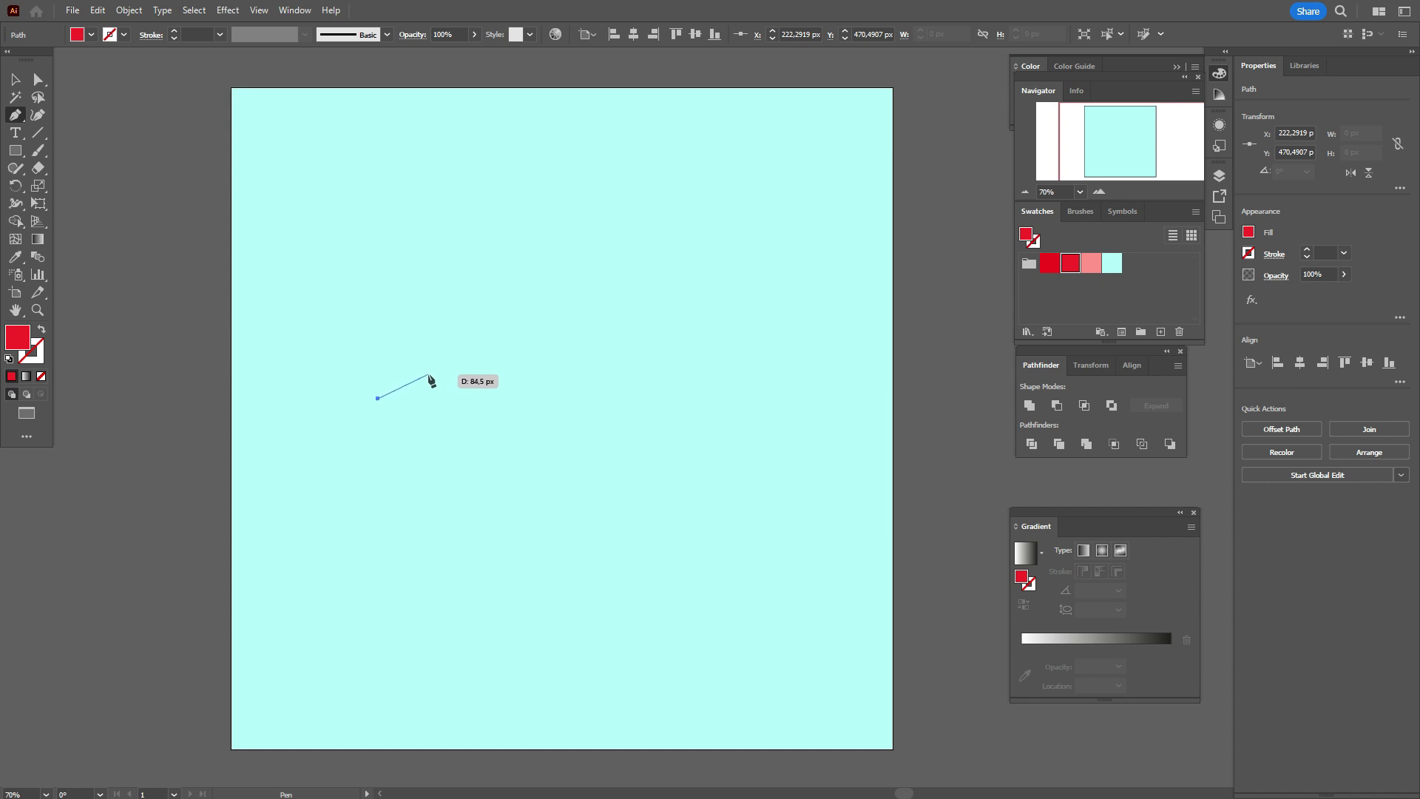
left_click_drag(429, 374, 441, 353)
left_click_drag(444, 347, 443, 347)
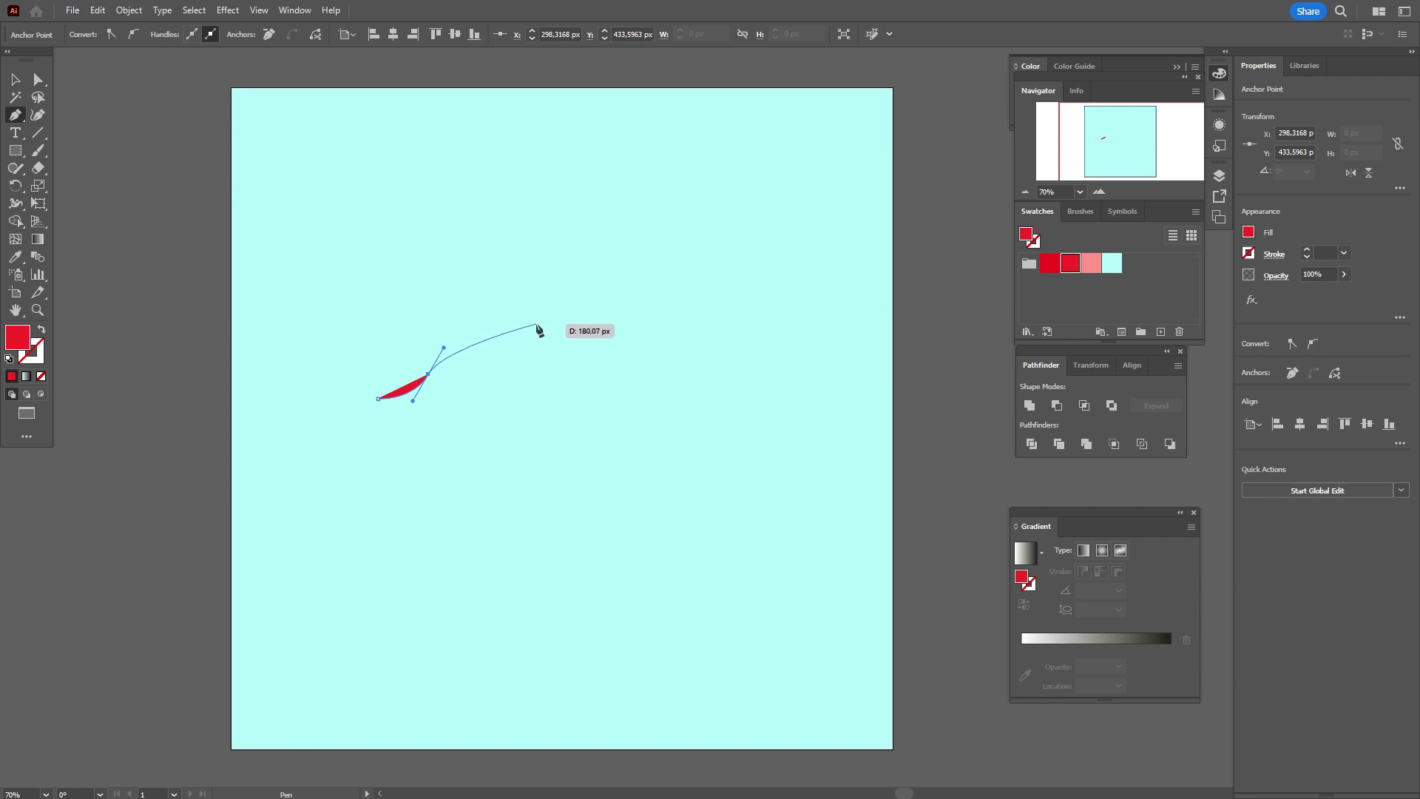
left_click_drag(538, 326, 591, 371)
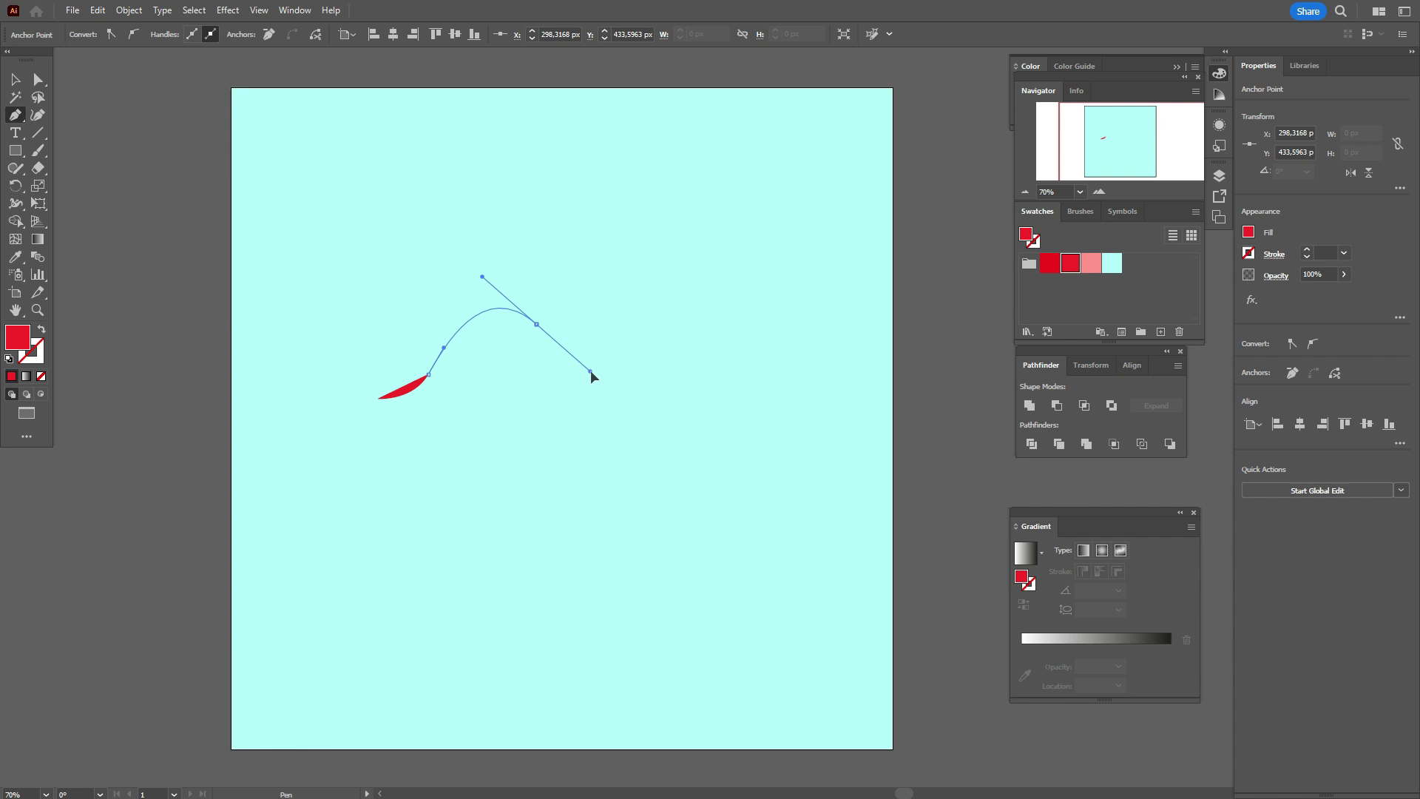
left_click_drag(591, 369, 590, 370)
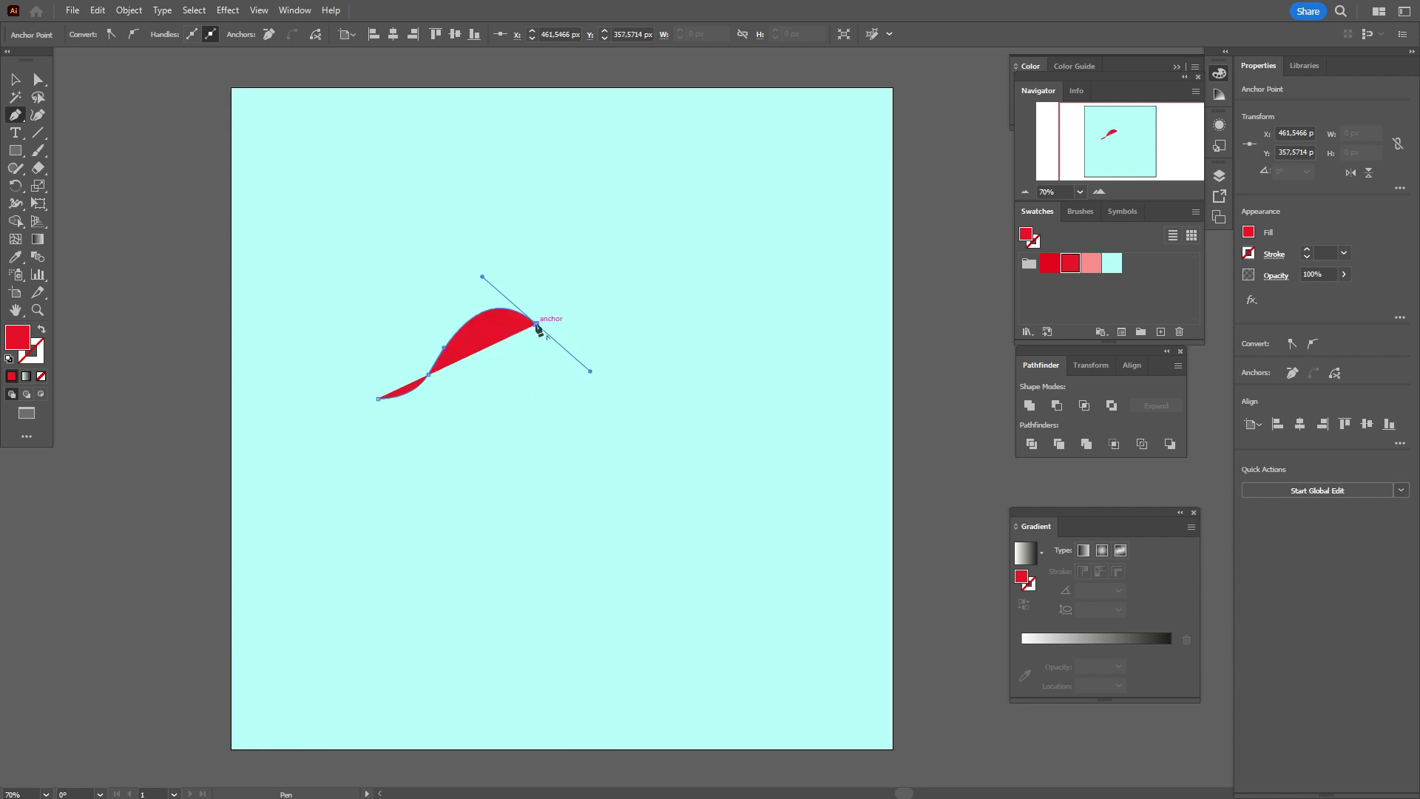
left_click_drag(538, 325, 537, 437)
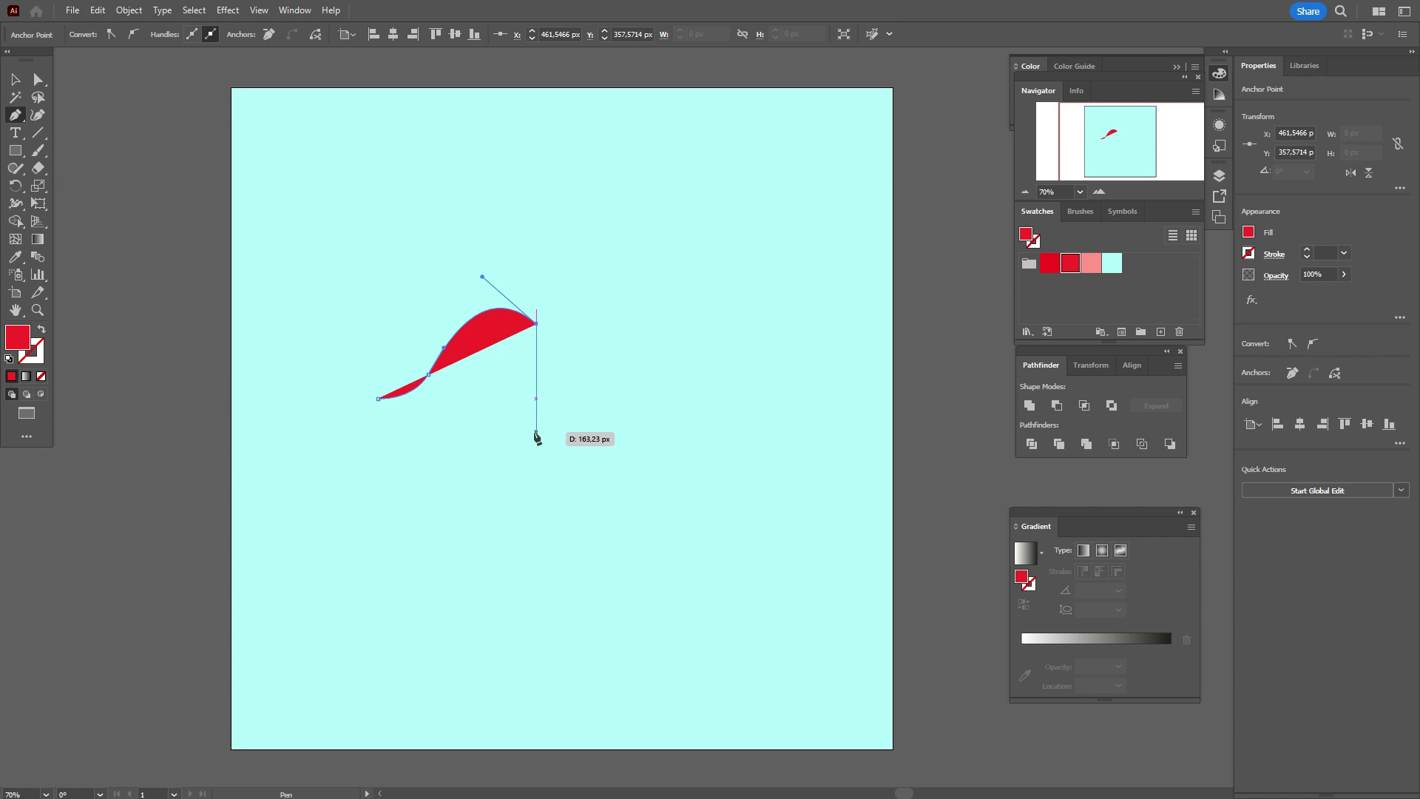
left_click(536, 431)
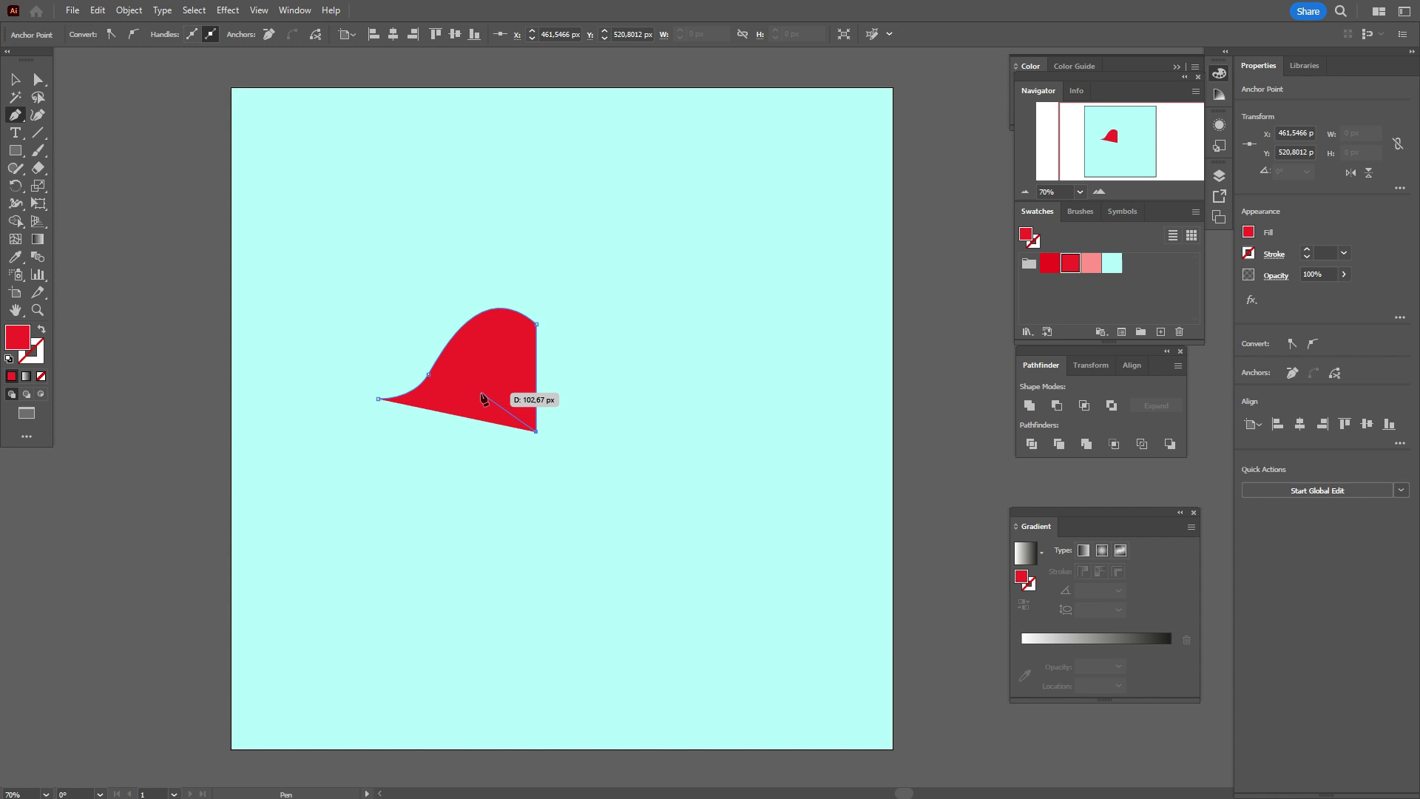
left_click_drag(482, 393, 481, 347)
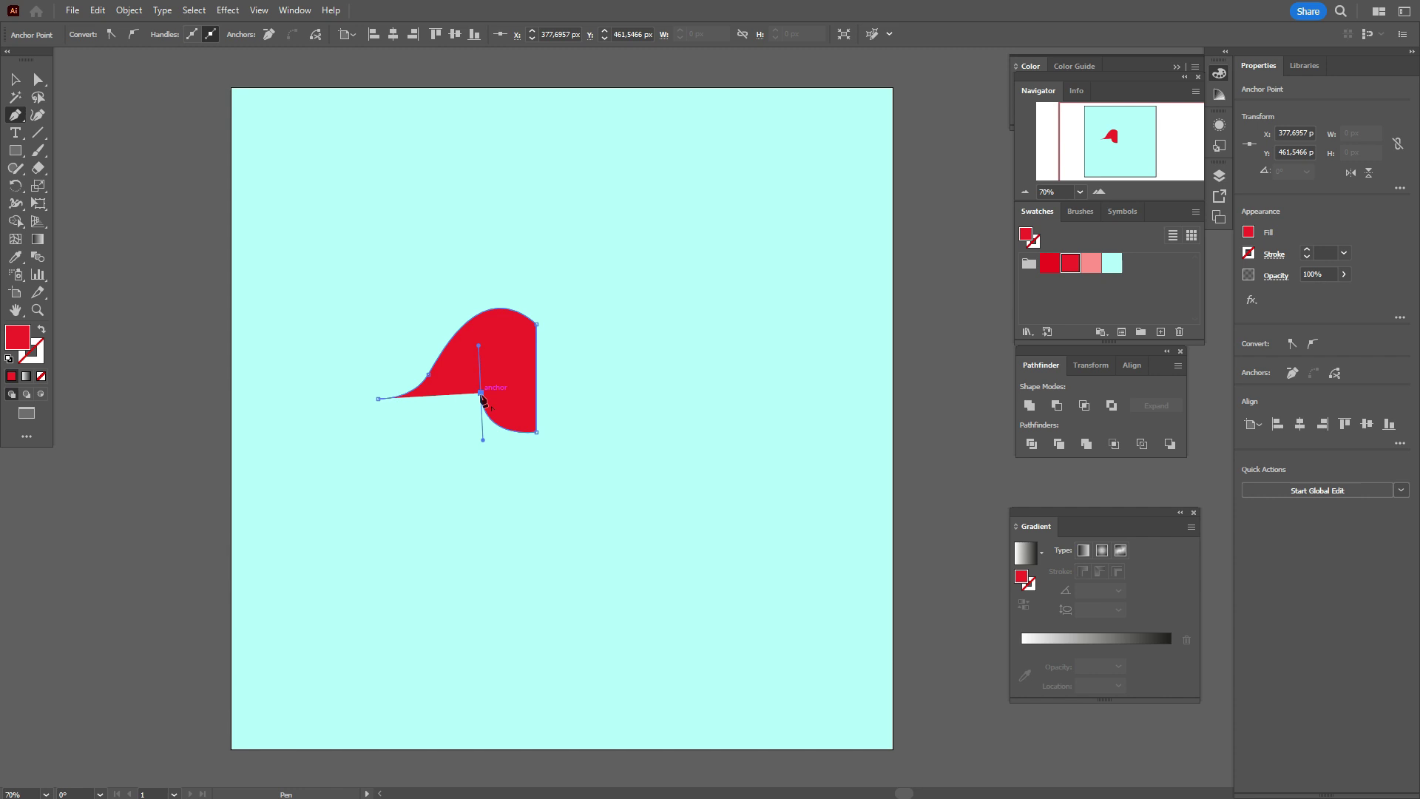
left_click_drag(481, 393, 427, 406)
left_click_drag(378, 399, 380, 402)
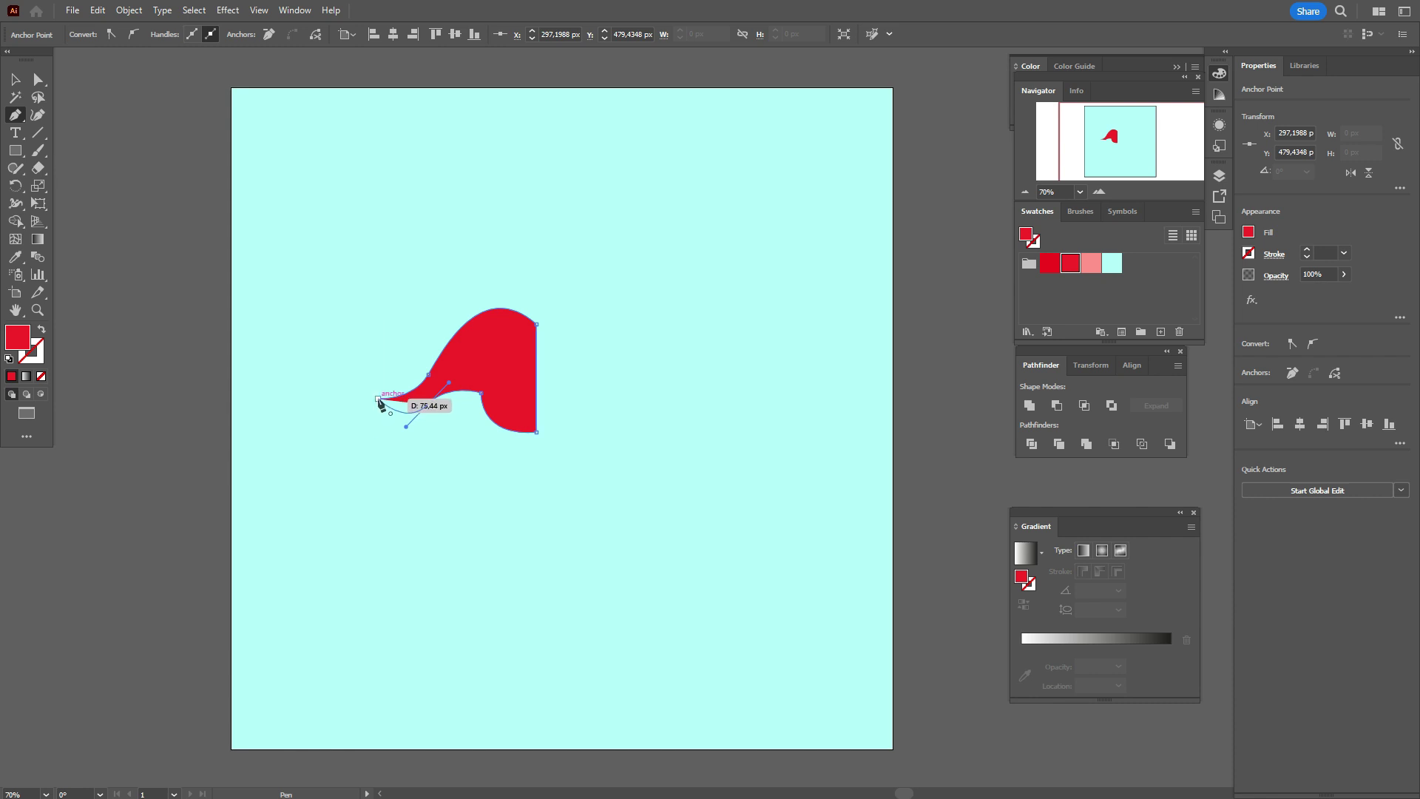
left_click_drag(379, 402, 379, 402)
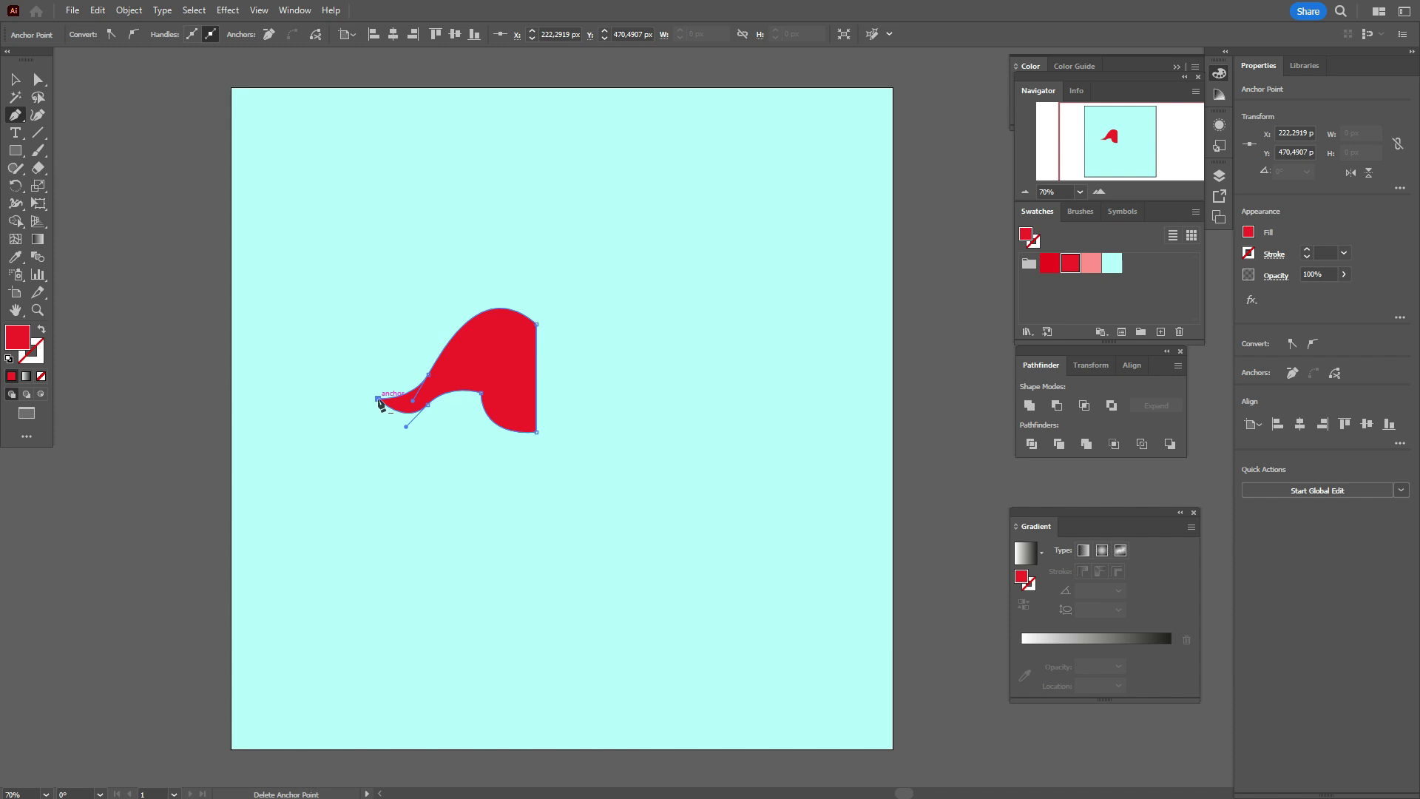
- Round the inner bottom corner of the half-lip and move it up-left
left_click(35, 81)
left_click(114, 136)
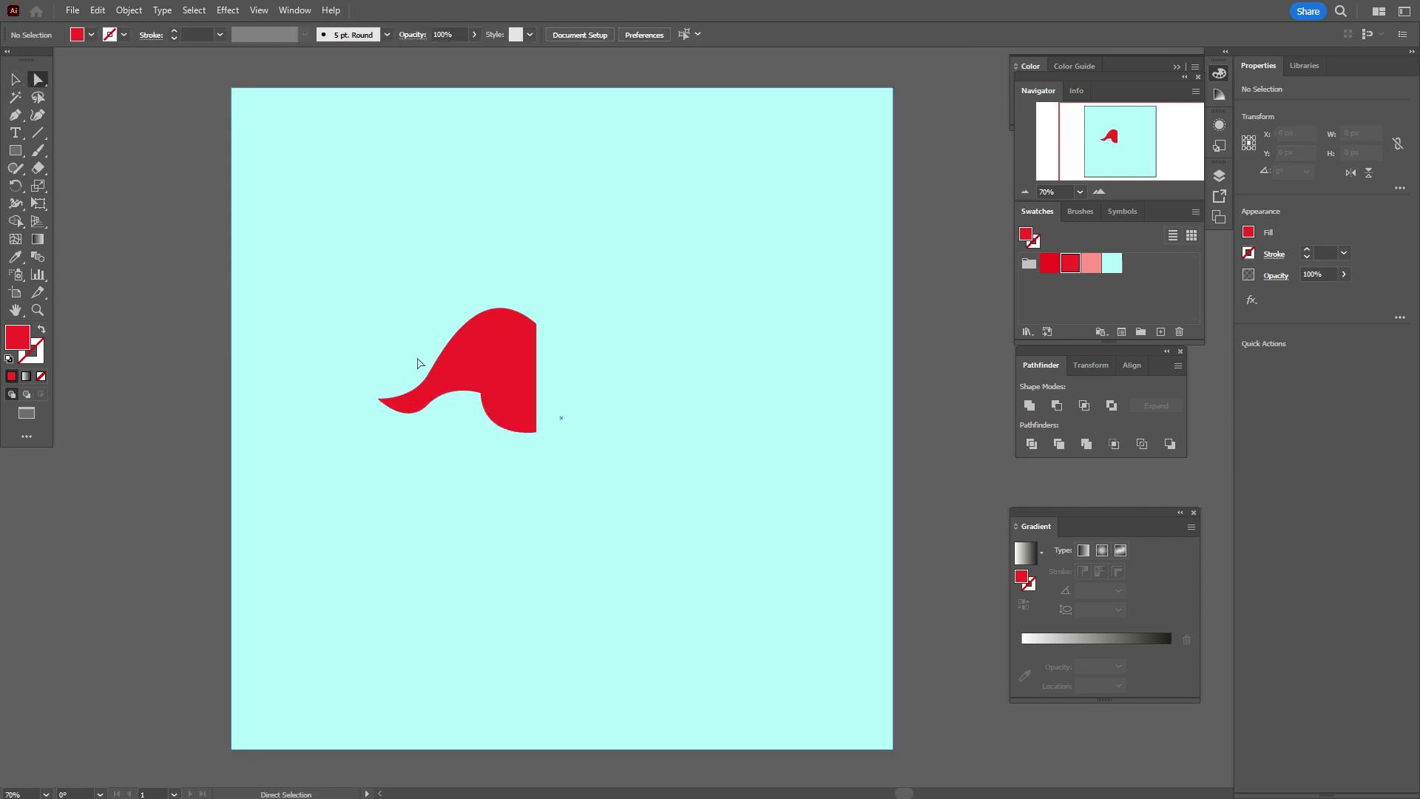
left_click(482, 400)
left_click_drag(476, 412, 460, 423)
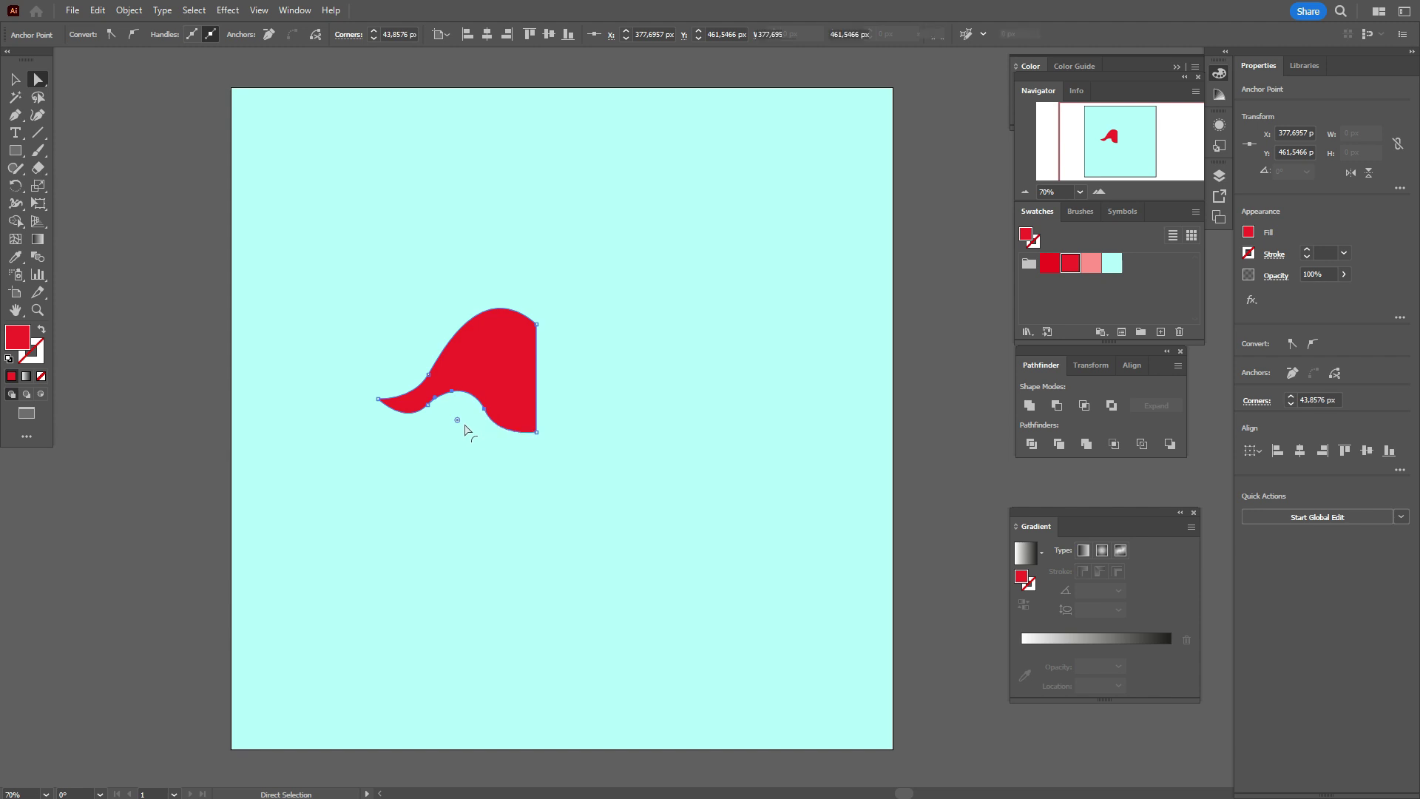
left_click(278, 271)
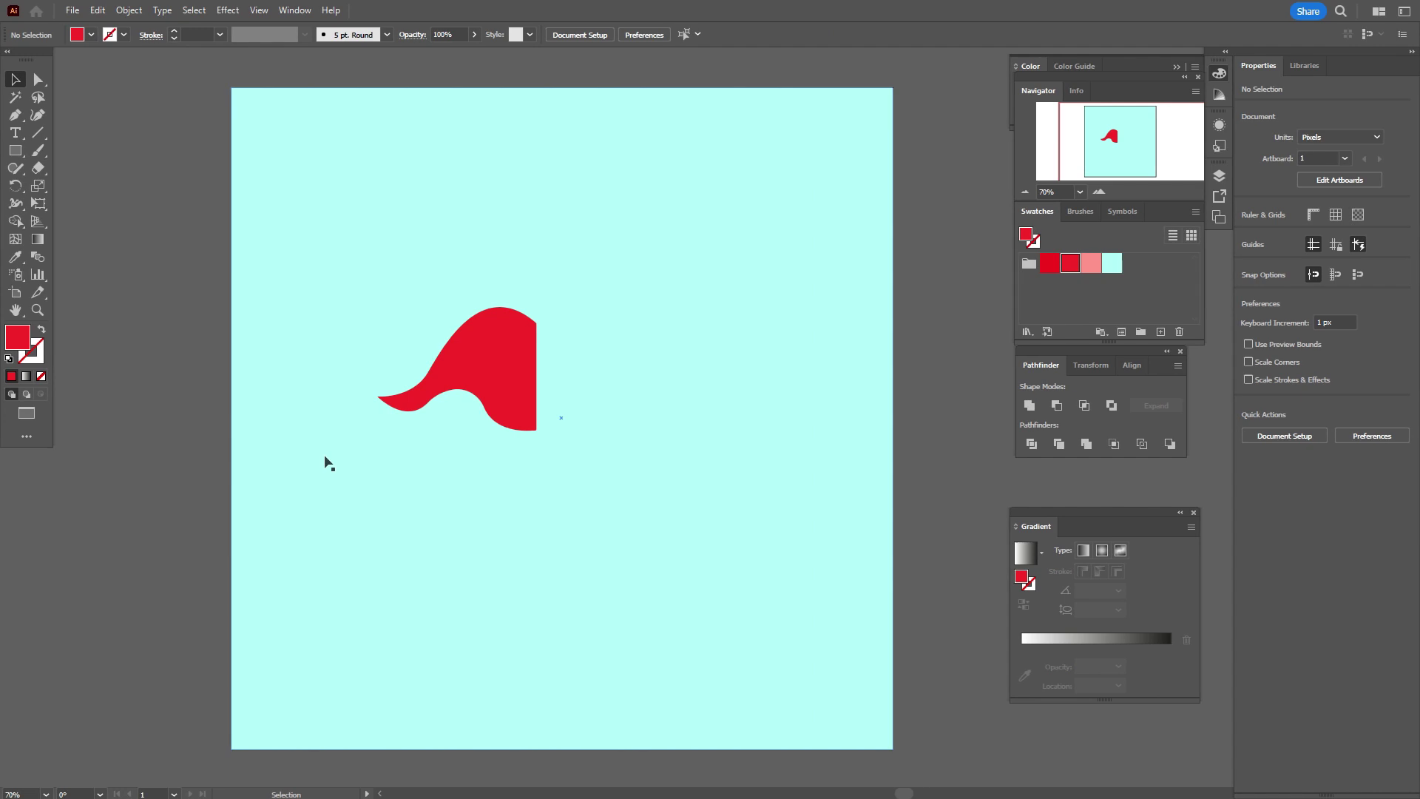
left_click_drag(508, 414, 478, 368)
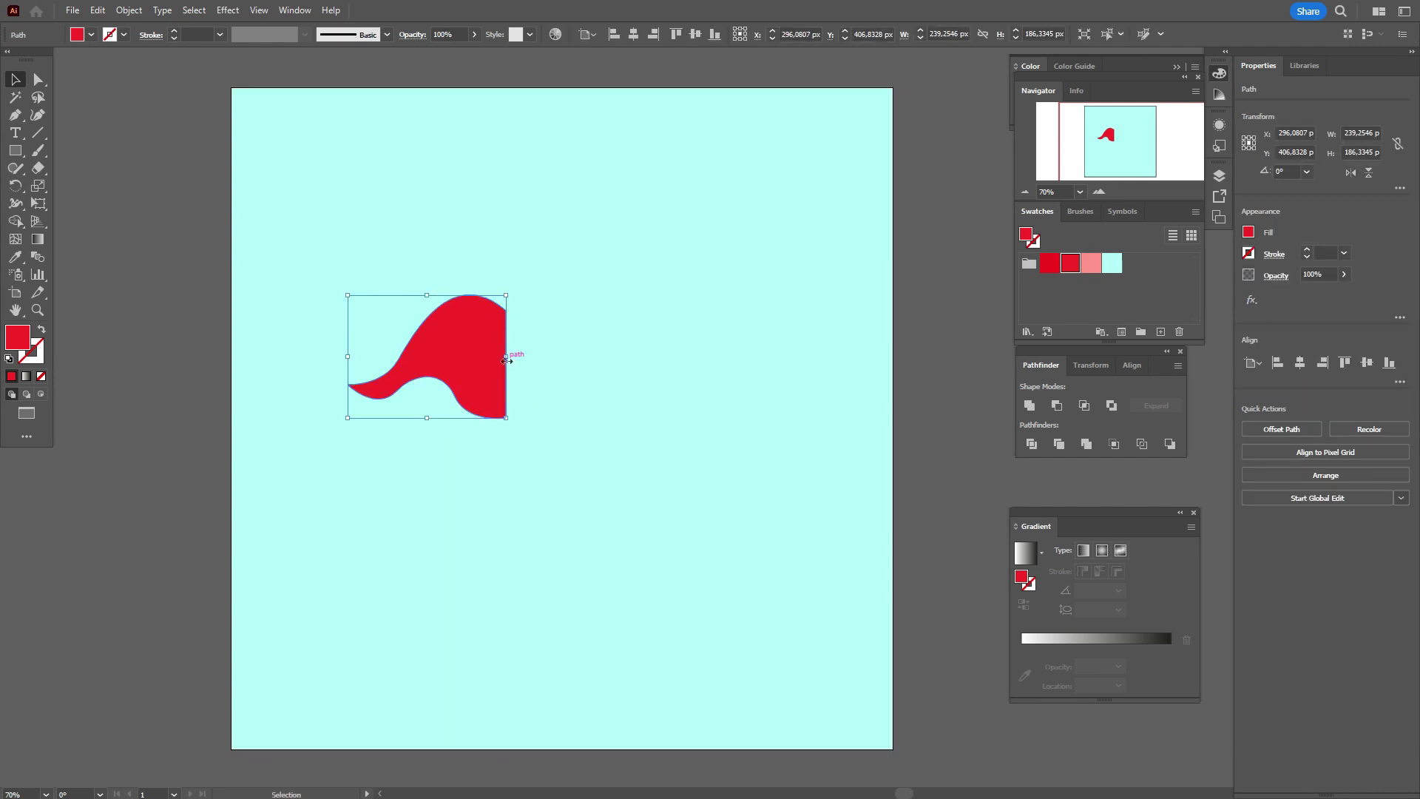
- Reflect a vertical copy of the half-lip and butt it against the original's right edge
right_click(510, 359)
mouse_move(636, 671)
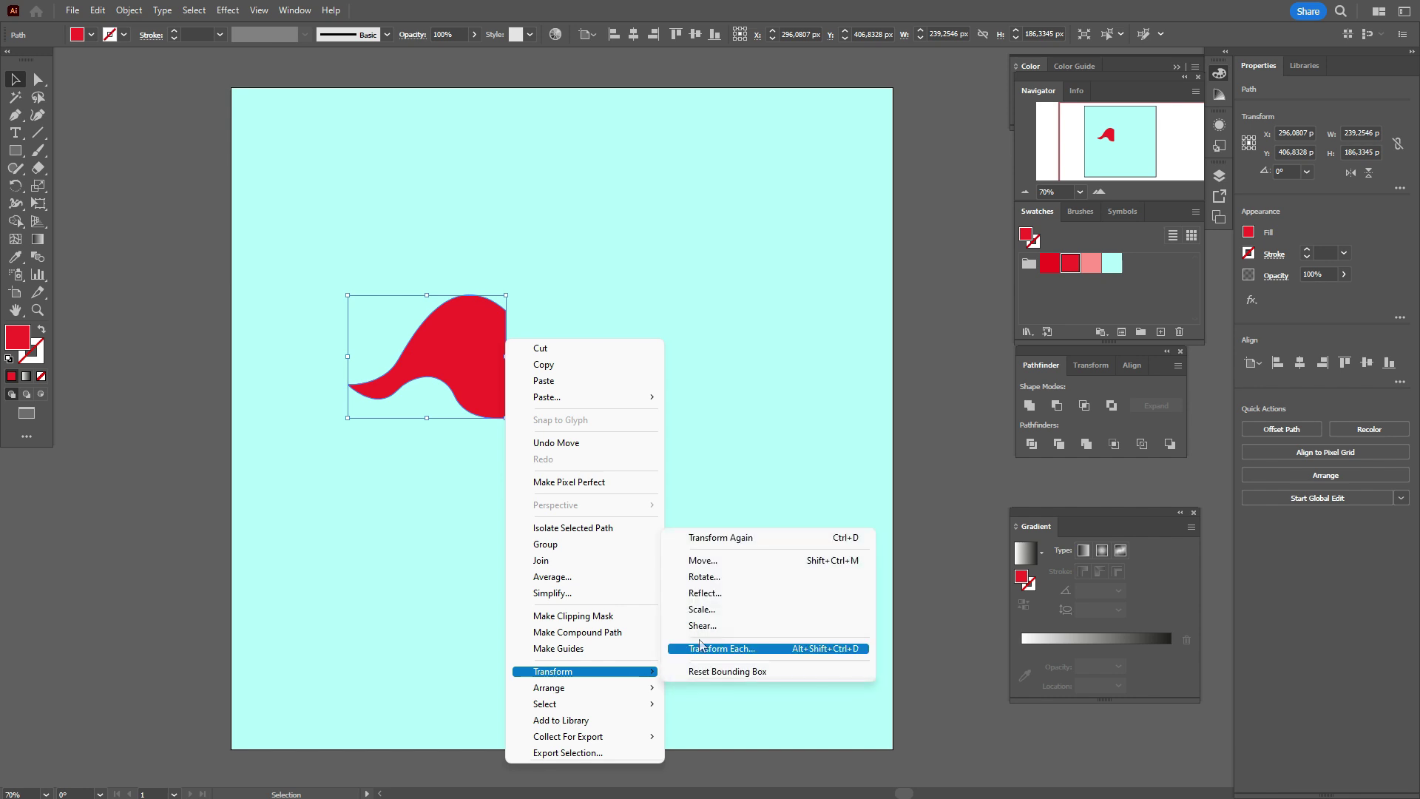
left_click(734, 598)
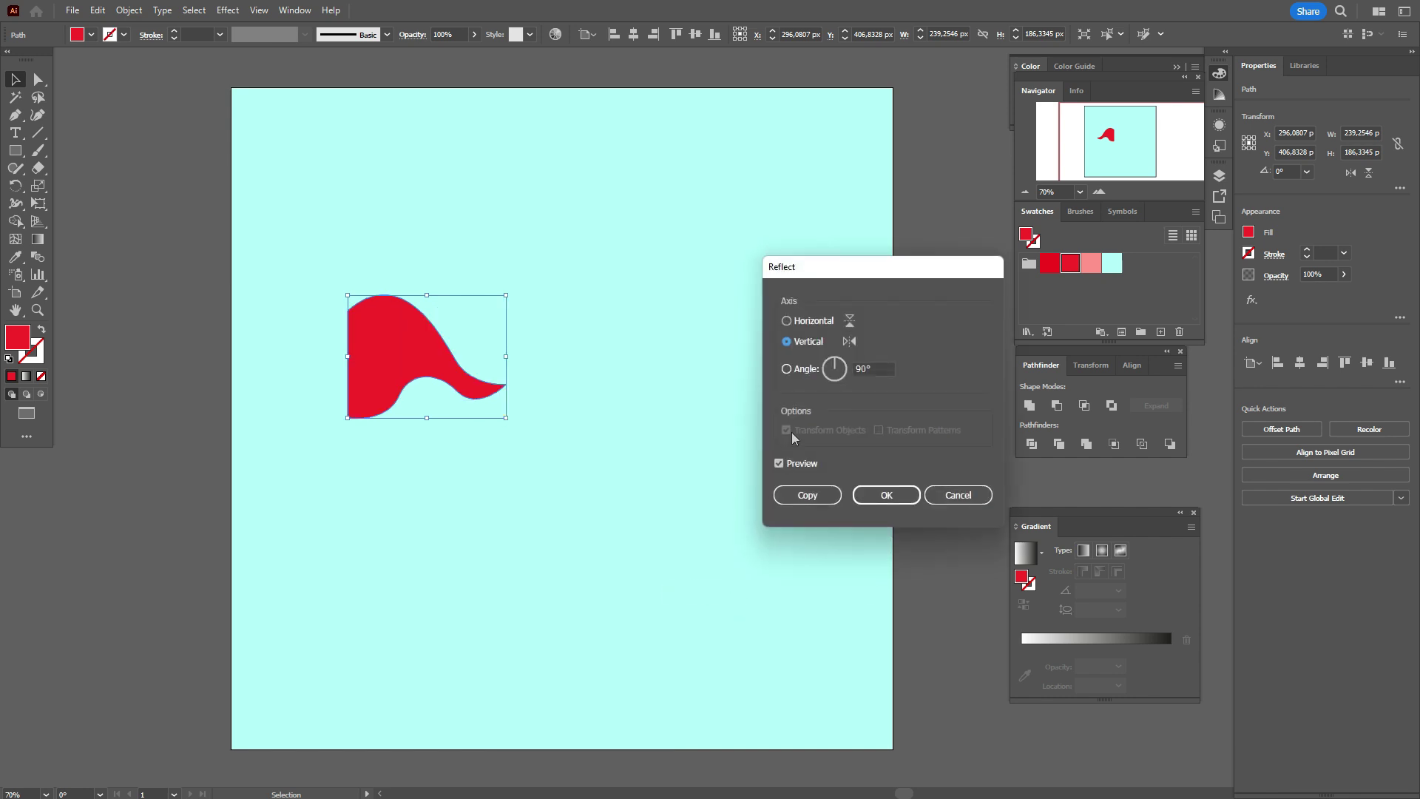
left_click(809, 500)
left_click_drag(372, 357, 535, 358)
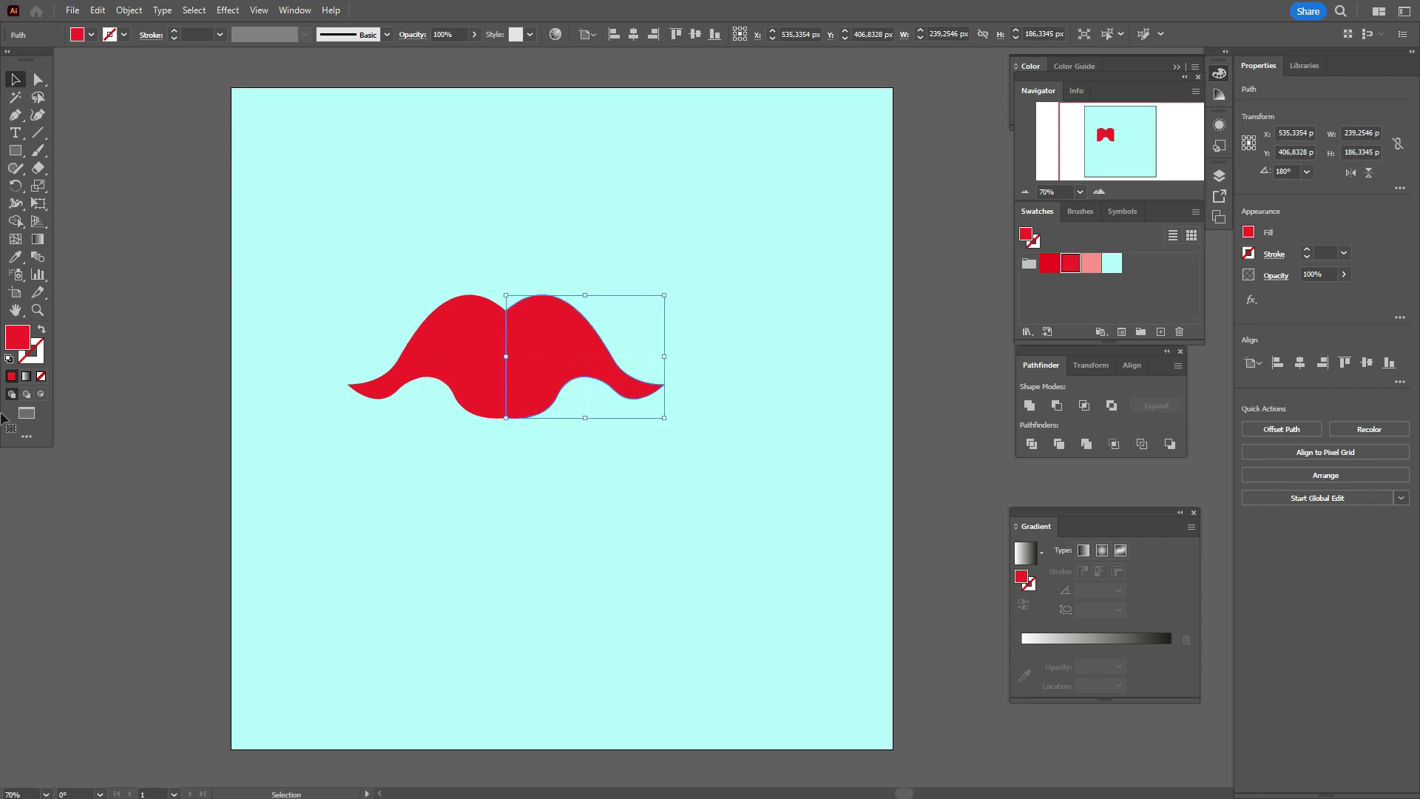
left_click(115, 367)
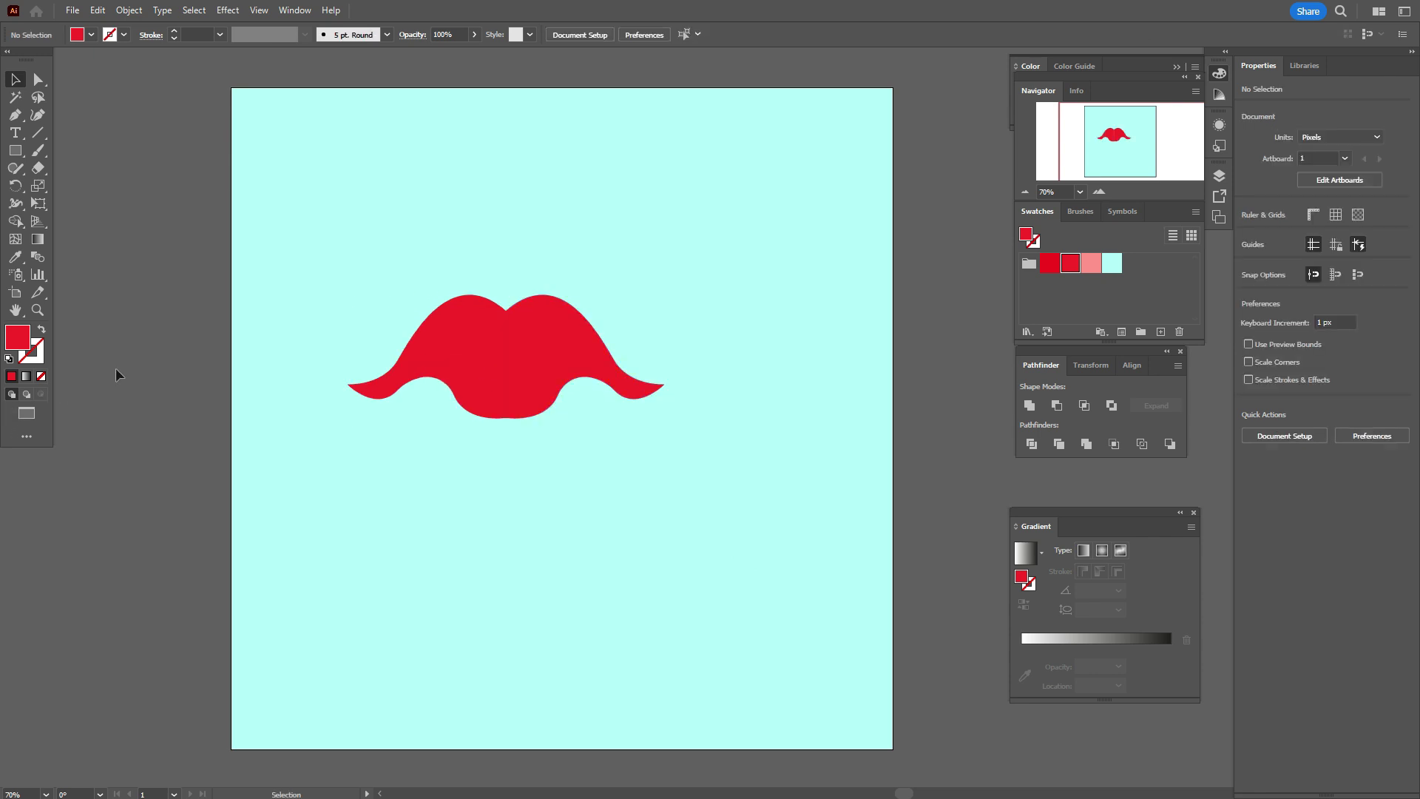
- Merge both lip halves into one shape with Pathfinder Unite
left_click(466, 338)
left_click(555, 338, "shift")
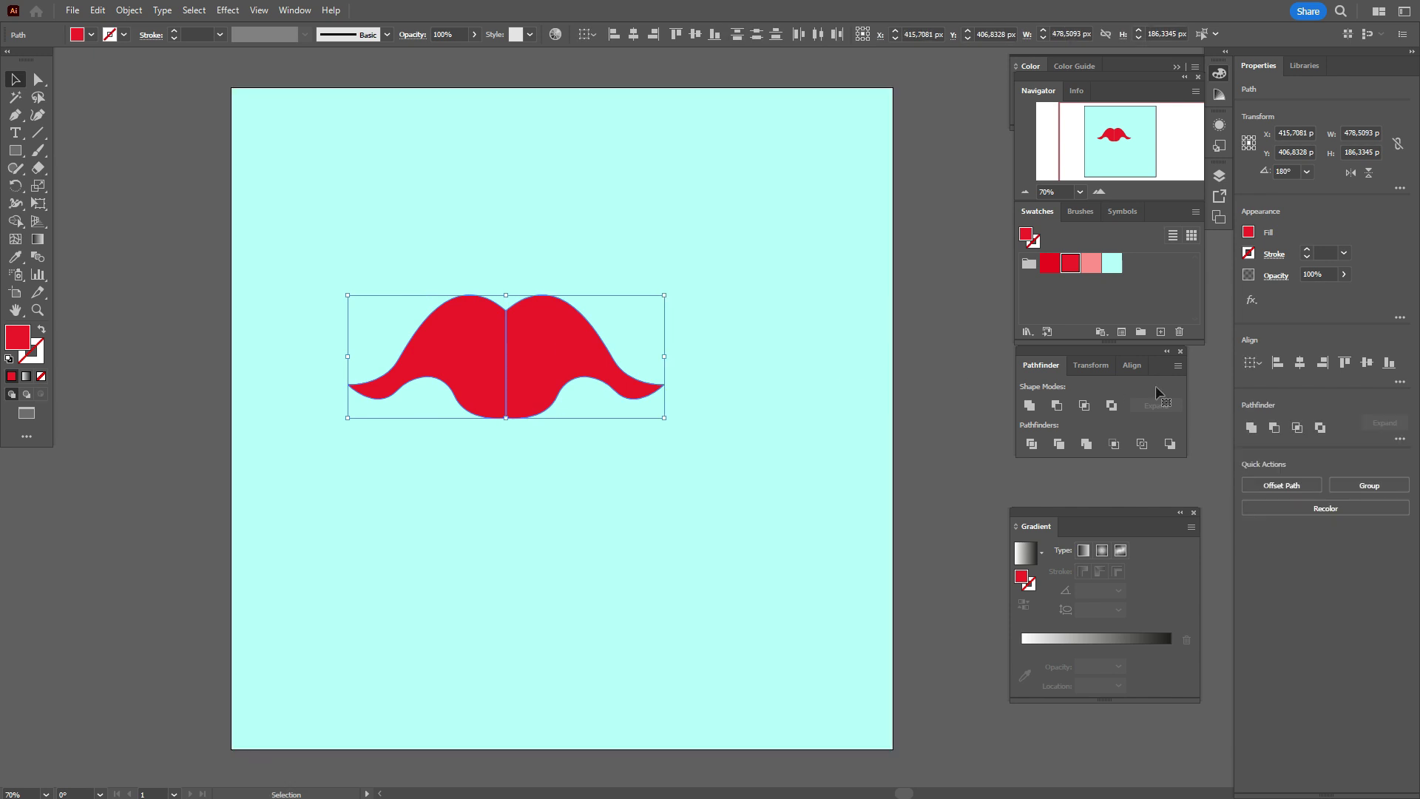
left_click(1261, 432)
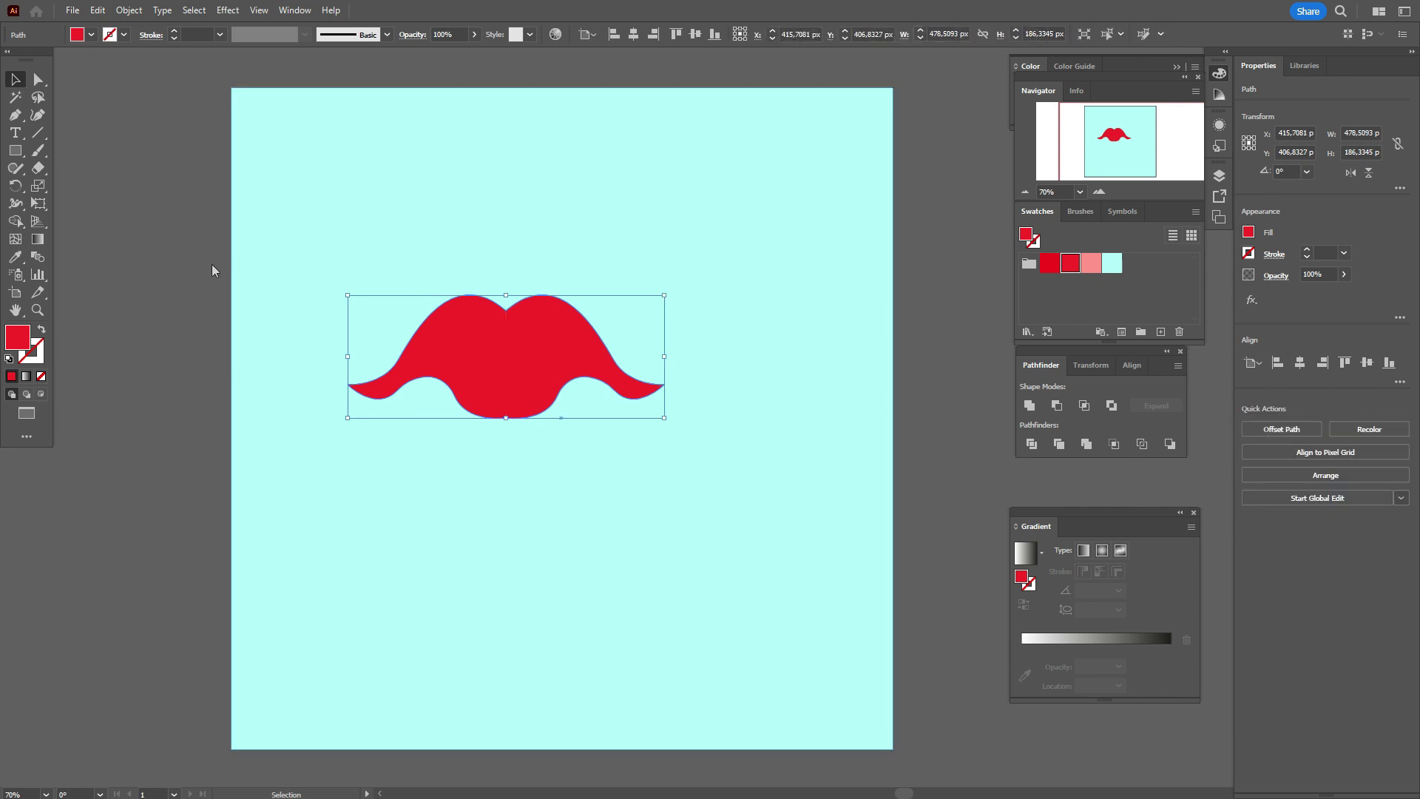
- Smooth the lower-left curve of the merged upper lip with the Smooth tool
left_click(16, 169)
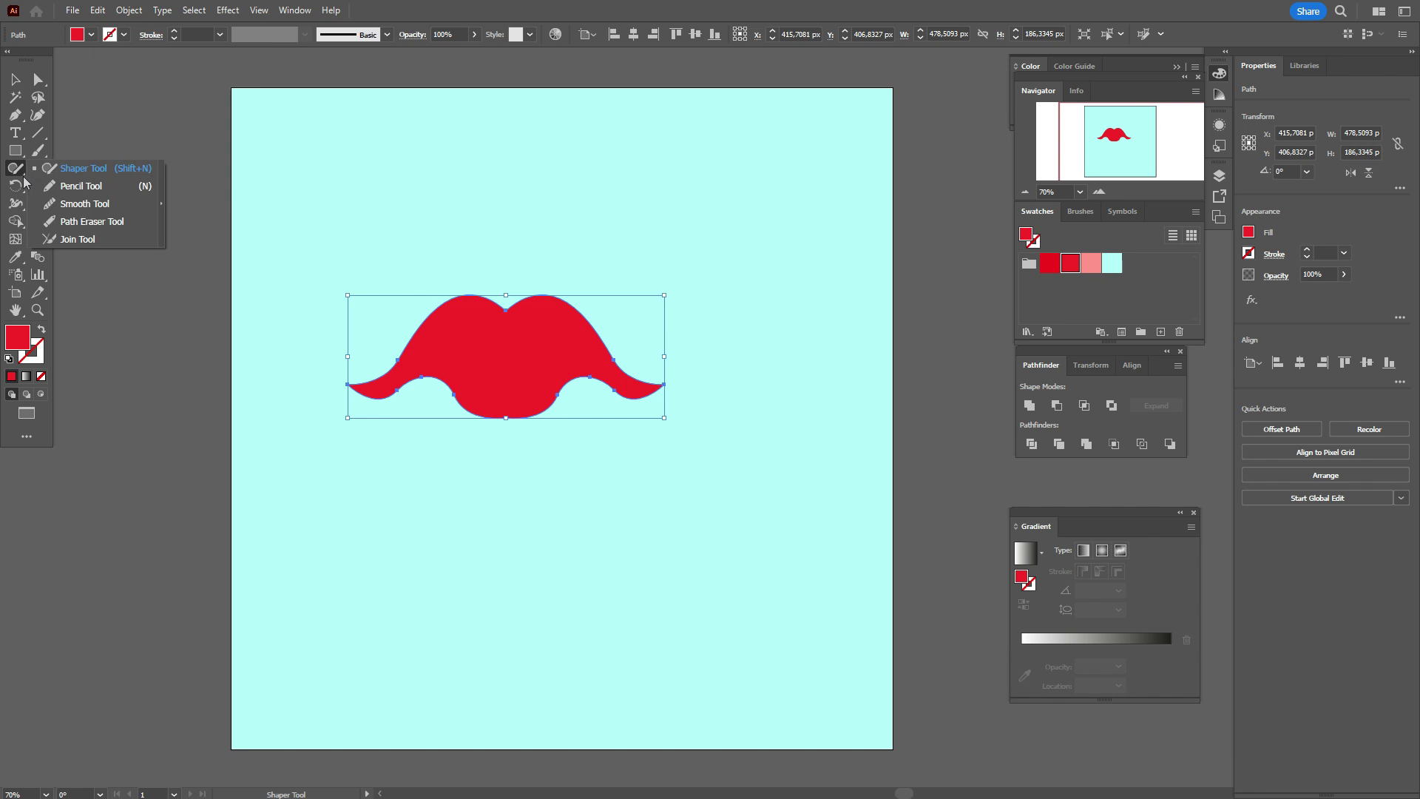
left_click(74, 190)
left_click(15, 79)
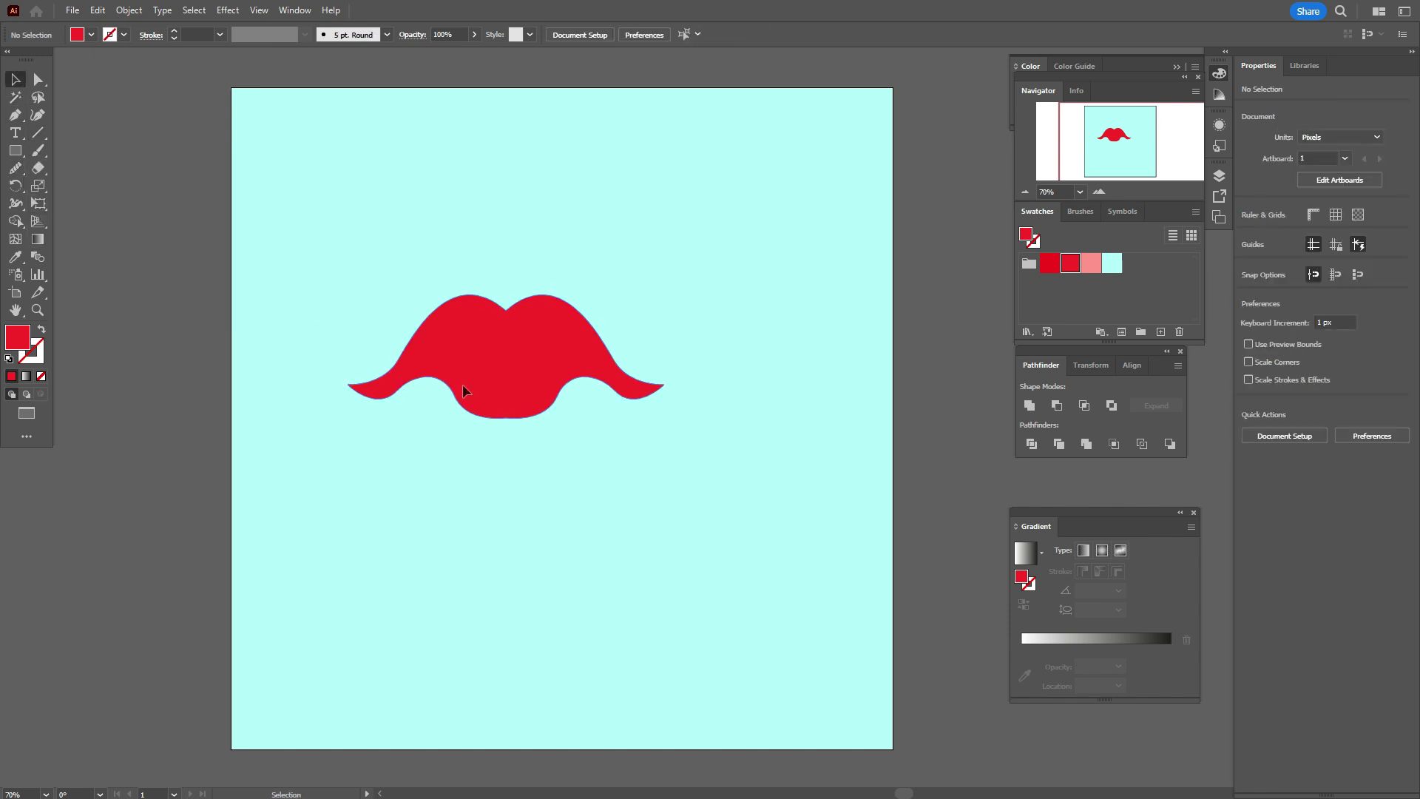
left_click(465, 382)
left_click(14, 170)
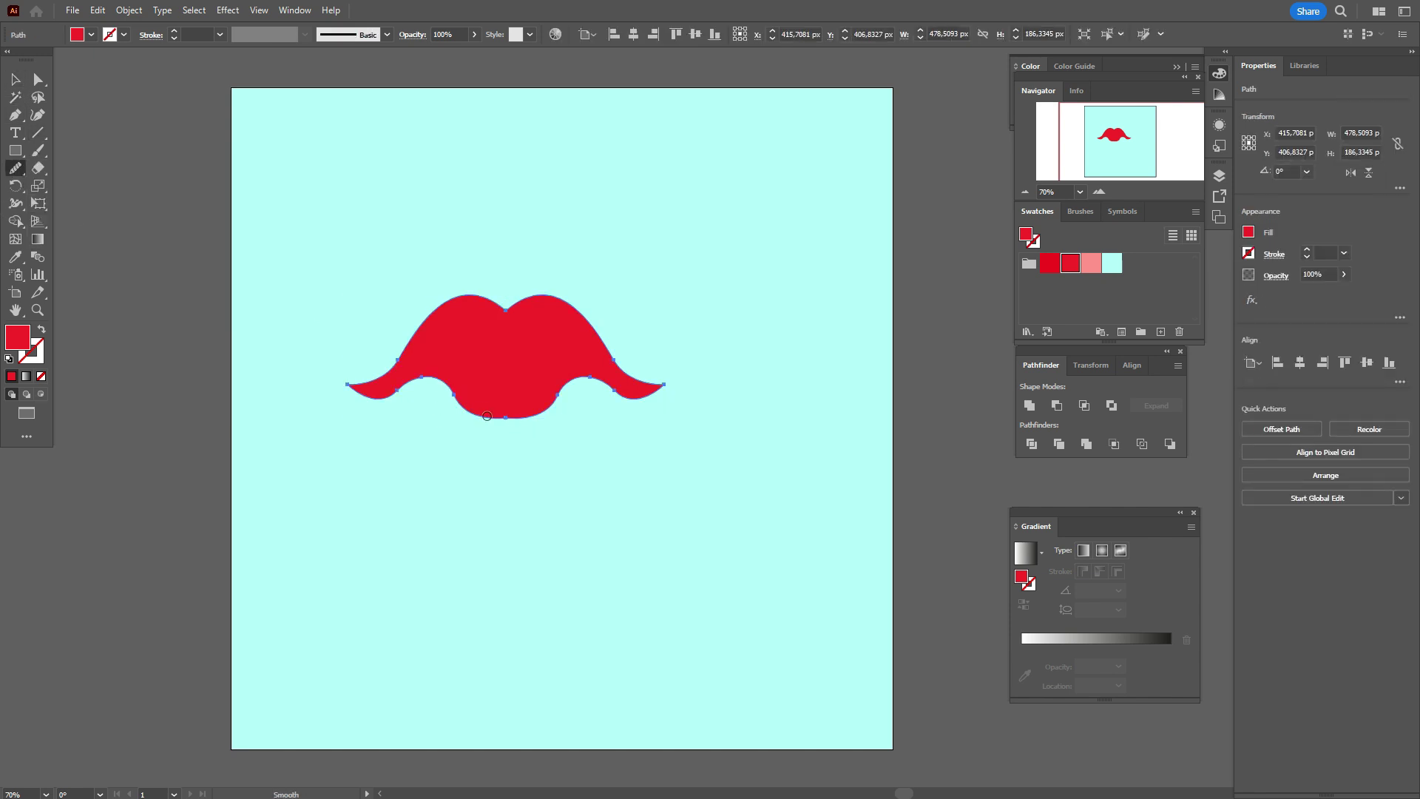
mouse_move(460, 400)
left_mouse_down()
mouse_move(547, 413)
mouse_move(559, 399)
mouse_move(532, 427)
mouse_move(471, 417)
mouse_move(453, 390)
mouse_move(505, 427)
left_mouse_up()
left_click(15, 79)
left_click(108, 146)
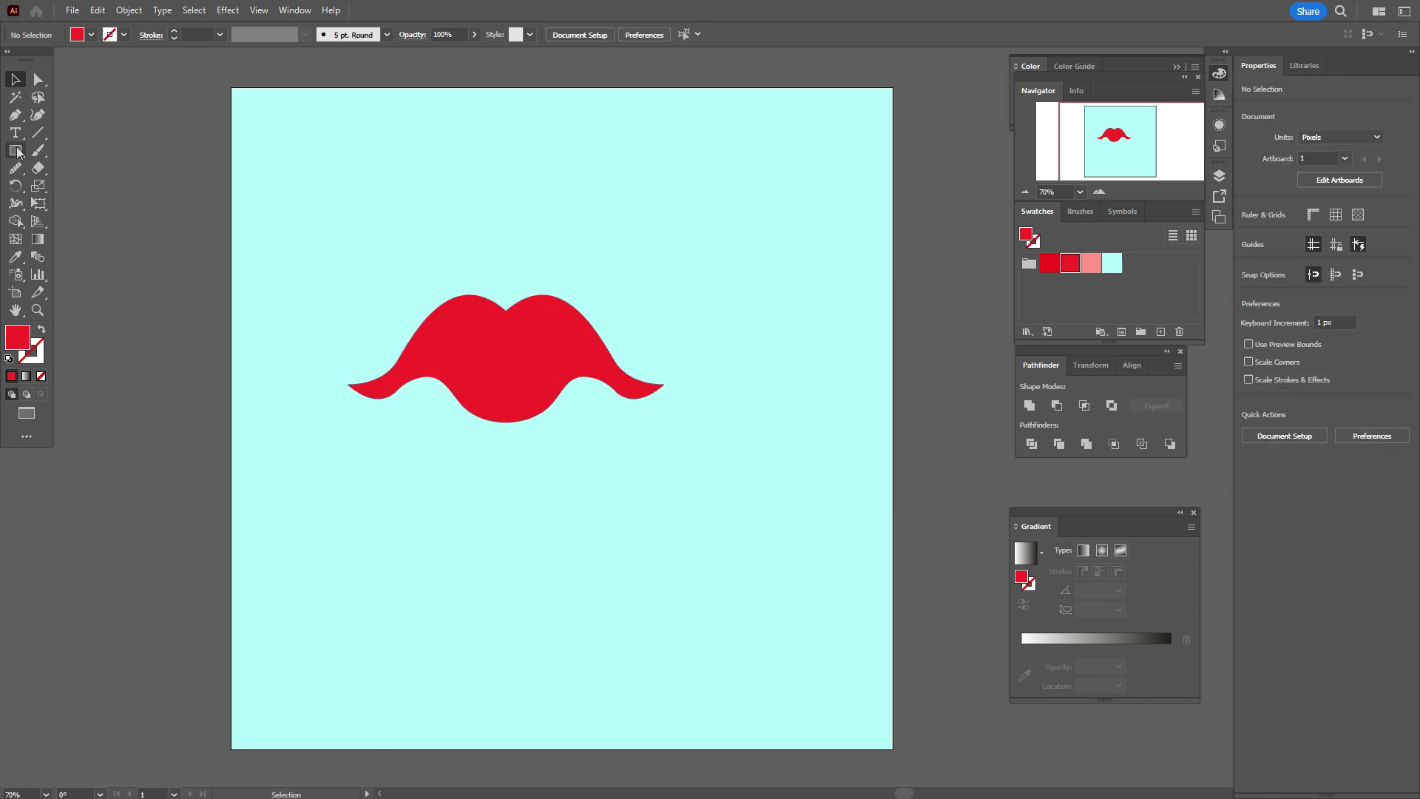
left_click(14, 114)
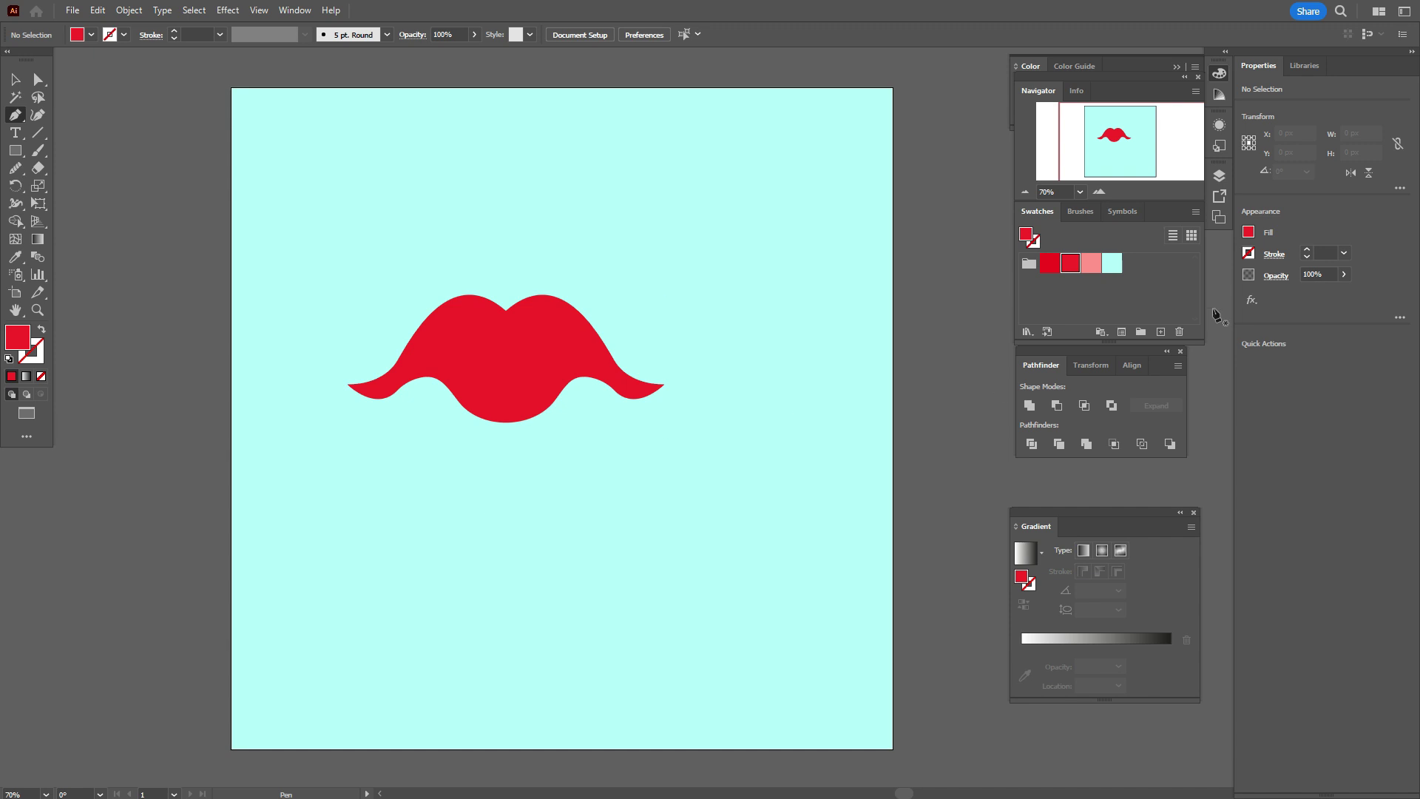
- Draw a closed darker red left half of the lower lip beneath the upper lip
left_click(1050, 263)
left_click_drag(348, 358, 349, 399)
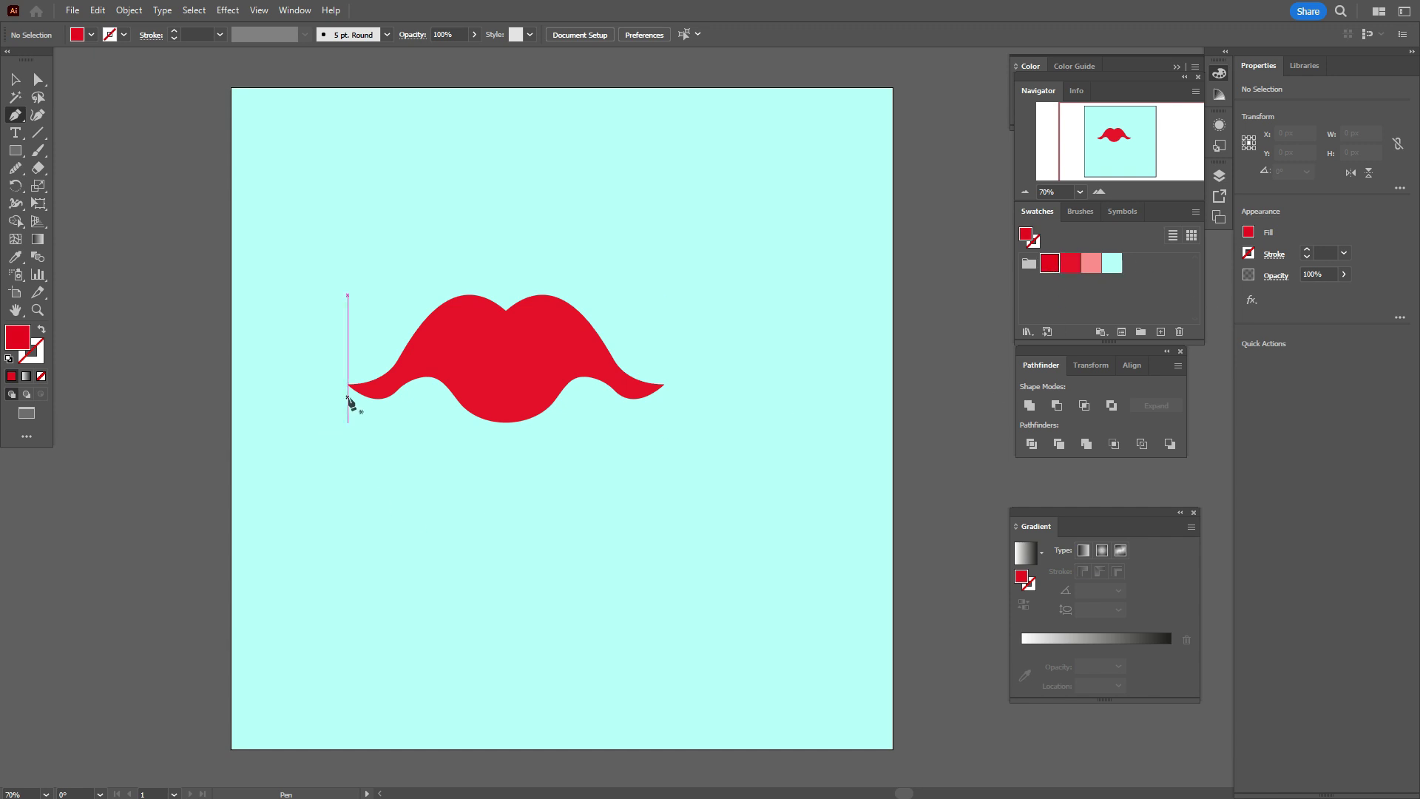
key("ctrl+z")
left_click(348, 385)
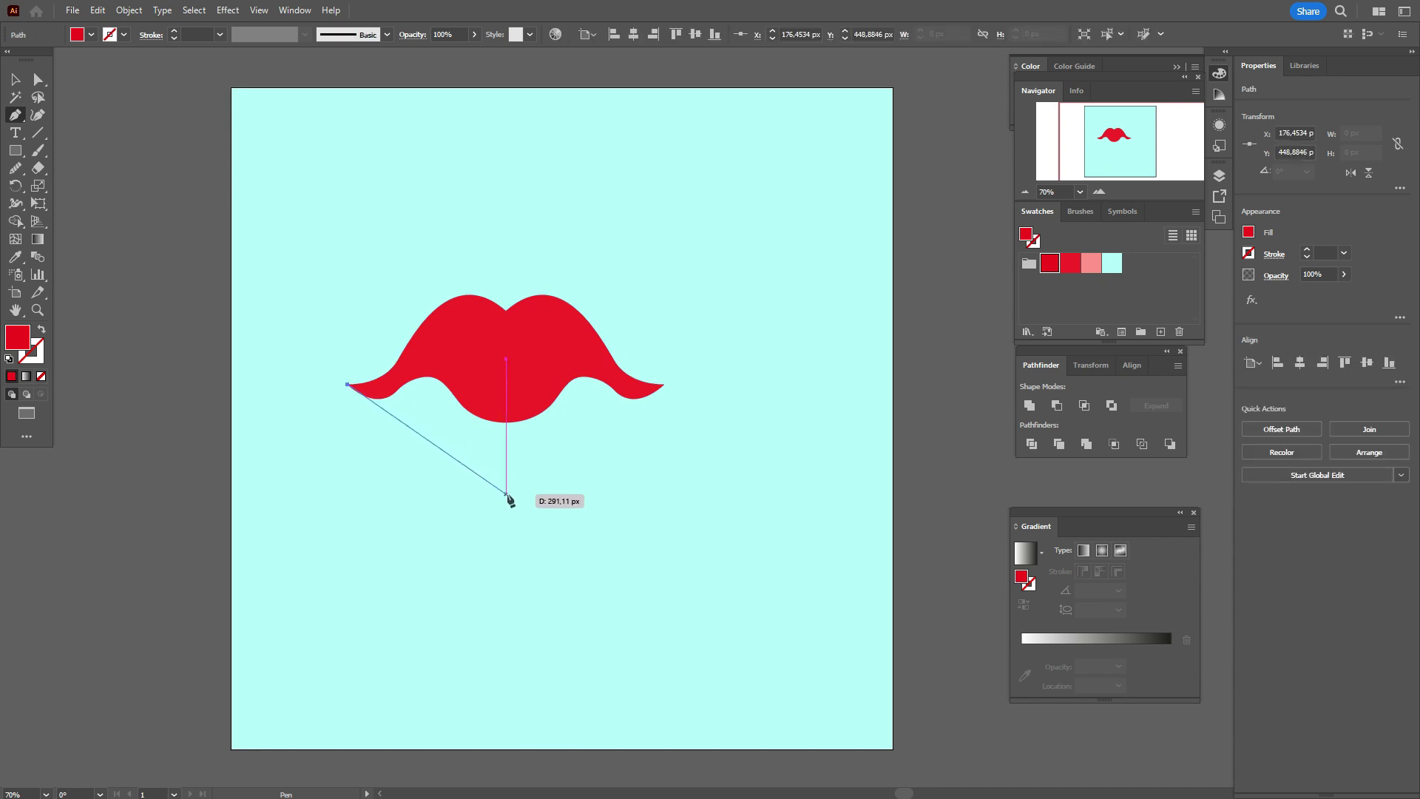
left_click_drag(506, 497, 641, 513)
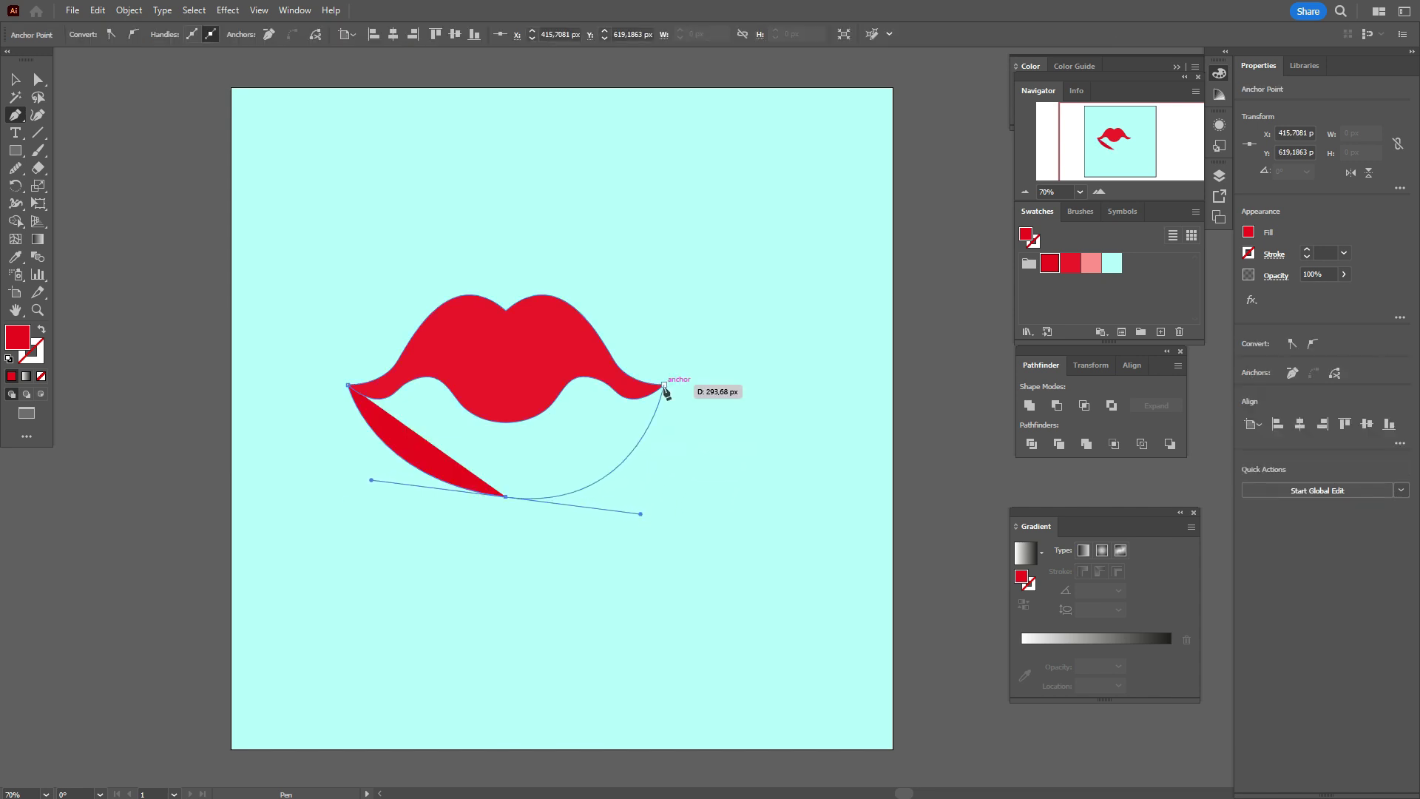
left_click(506, 497)
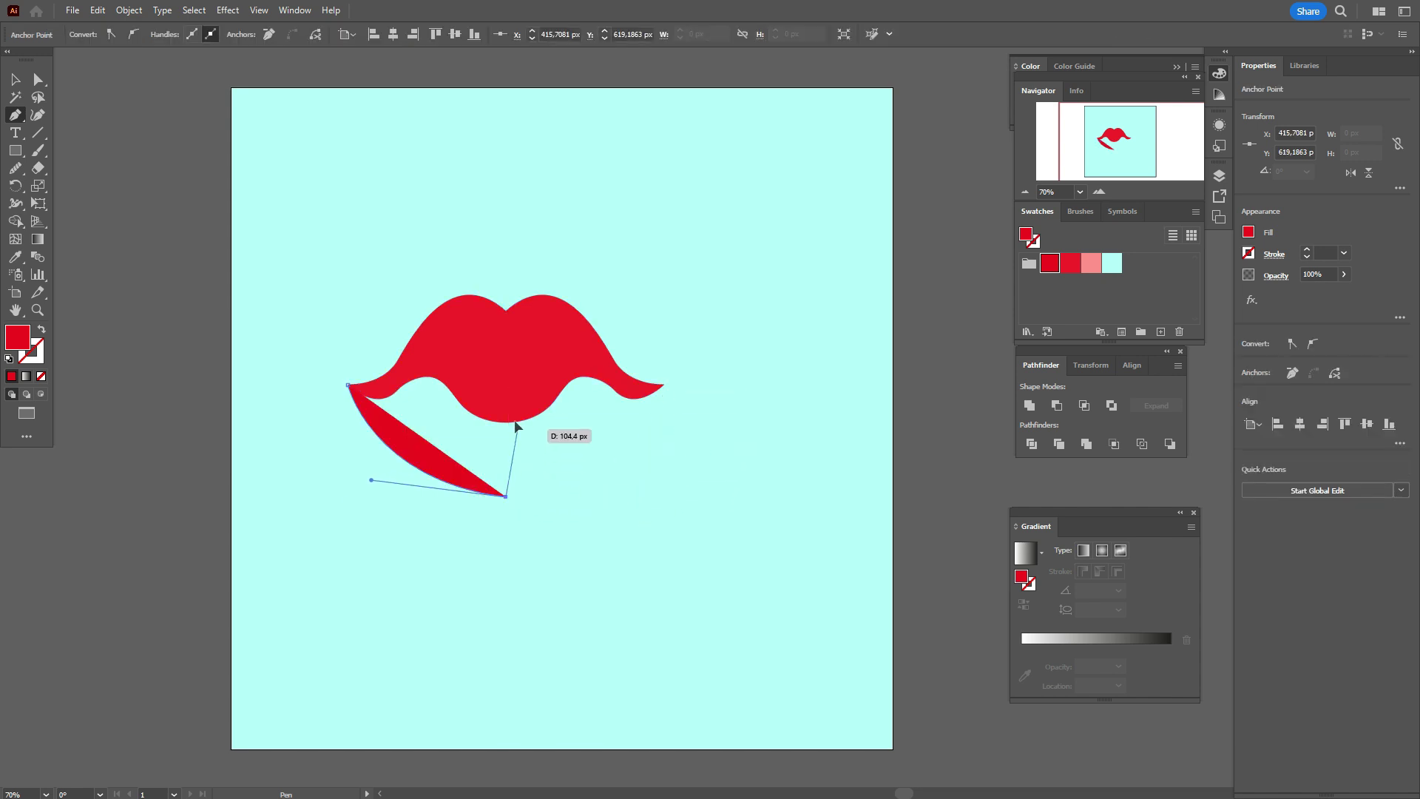
left_click(507, 360)
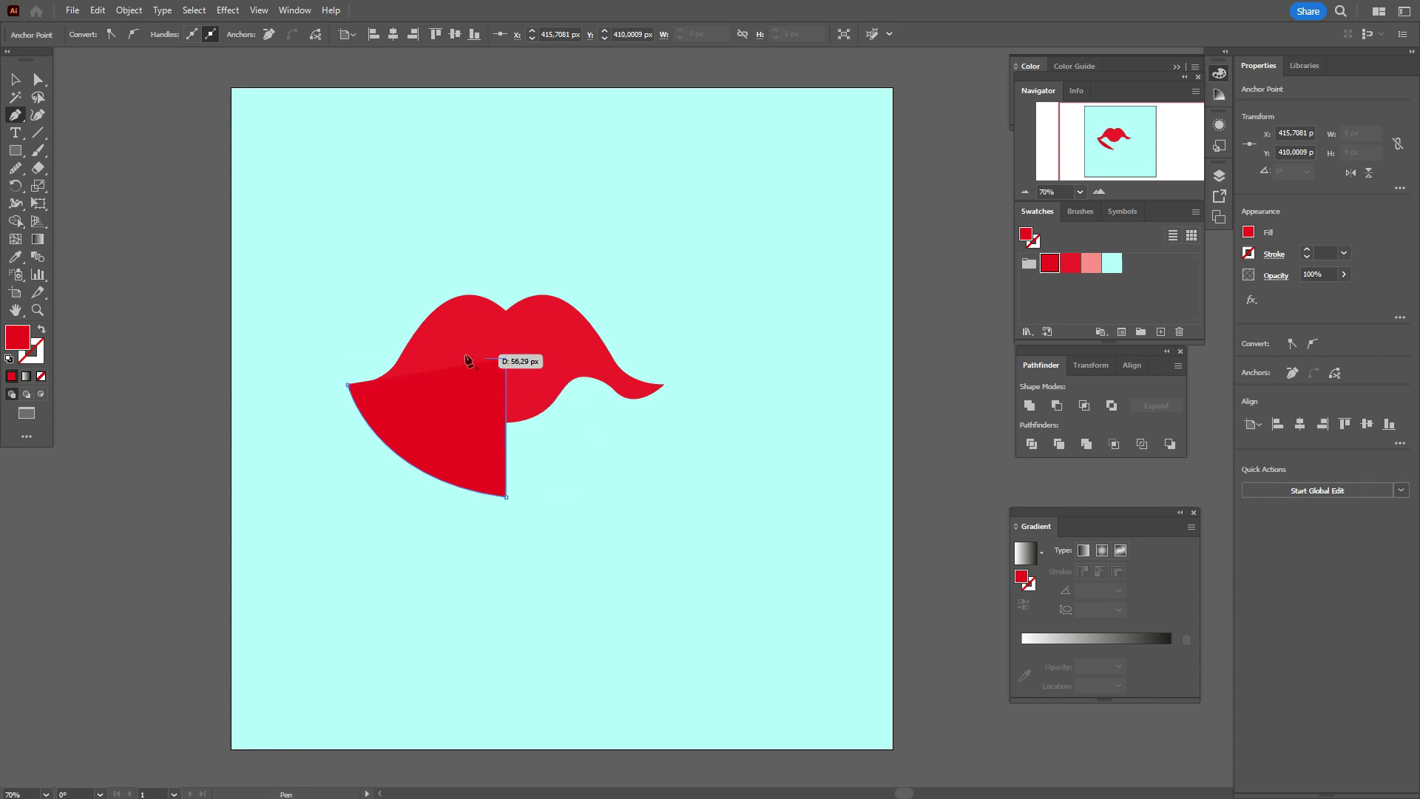
left_click(442, 359)
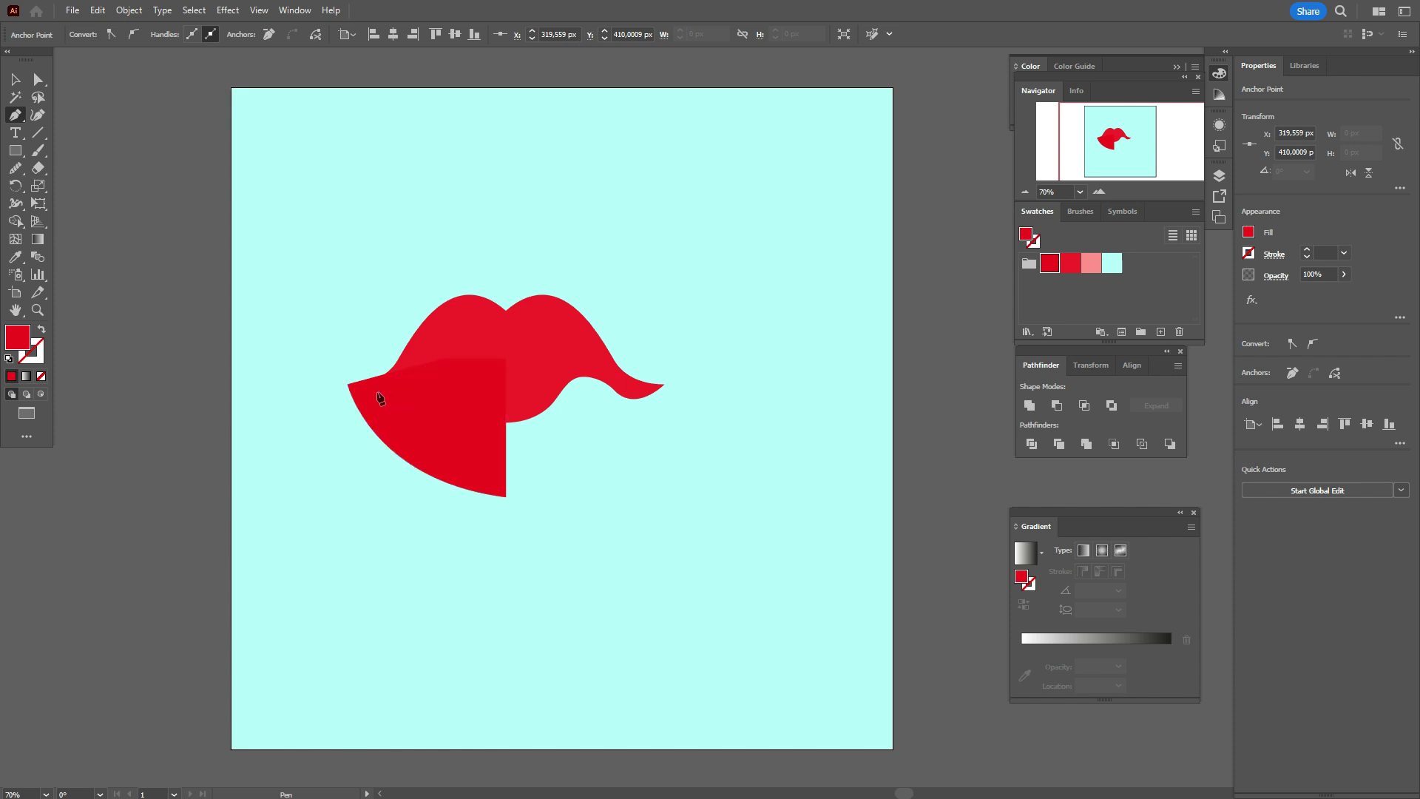
left_click(350, 386)
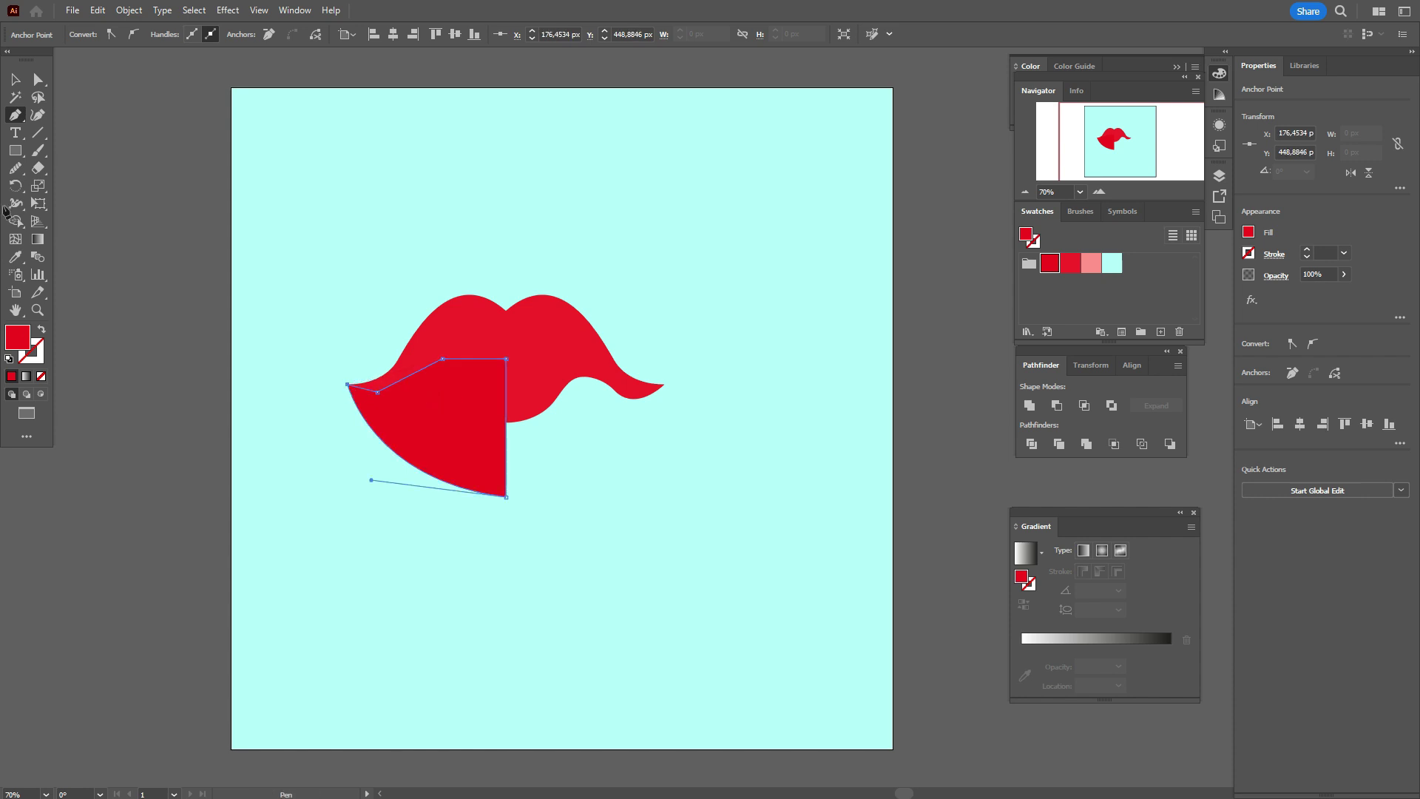
left_click(14, 79)
left_click(118, 173)
- Bring the upper lip to the front, above the lower-lip half
left_click(512, 340)
right_click(513, 340)
mouse_move(563, 687)
left_click(695, 693)
- Make a vertically reflected copy of the lower-lip half and move it right
left_click(451, 445)
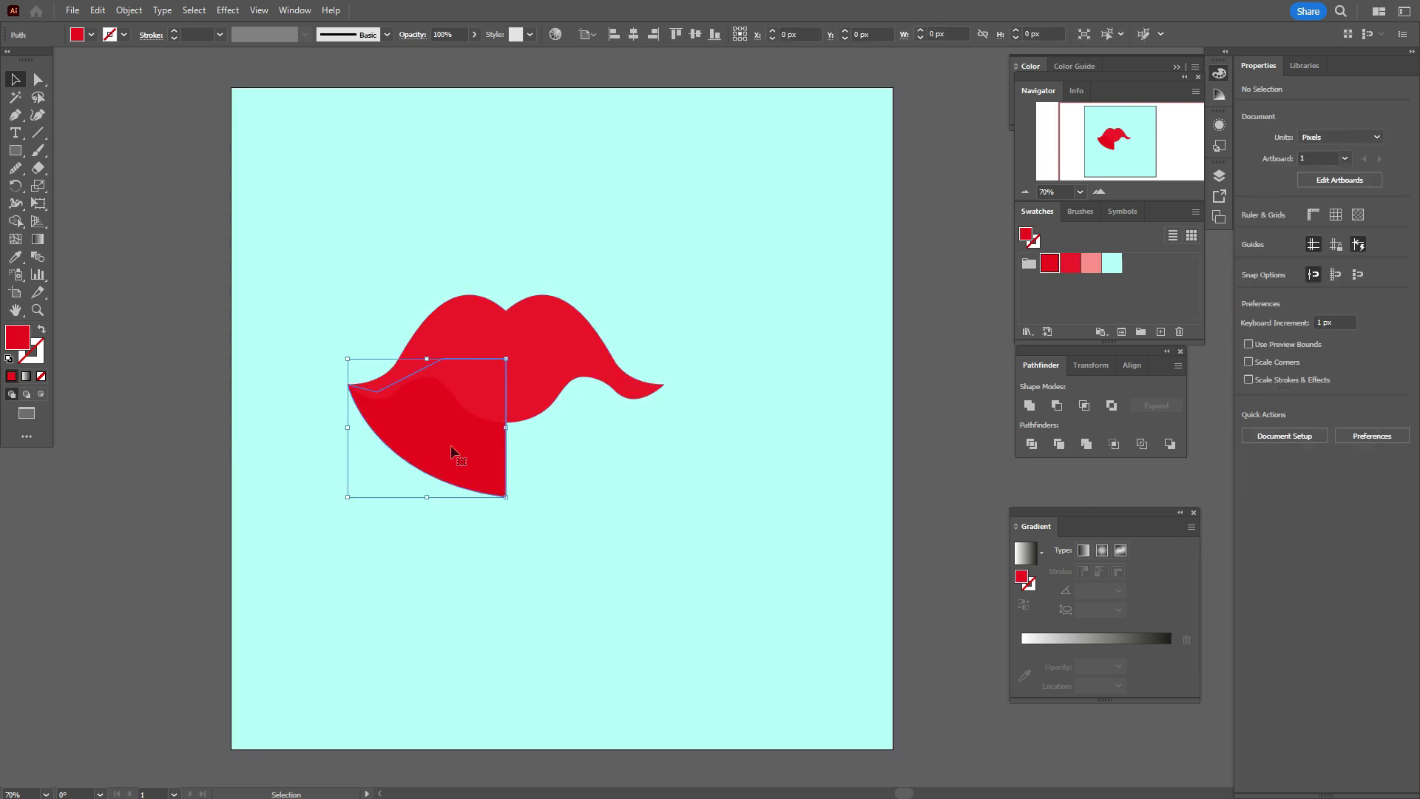
right_click(450, 445)
mouse_move(512, 357)
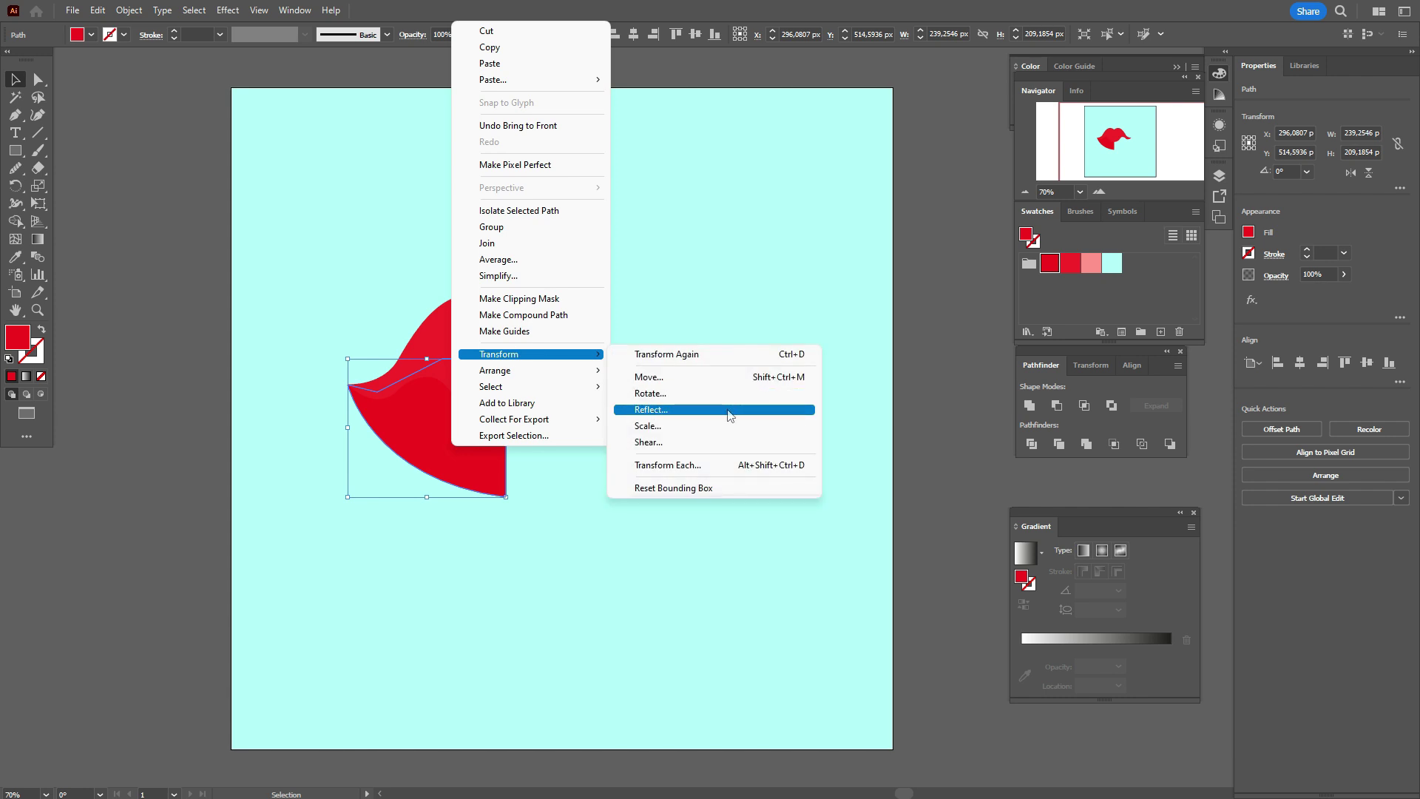
left_click(721, 412)
left_click(807, 494)
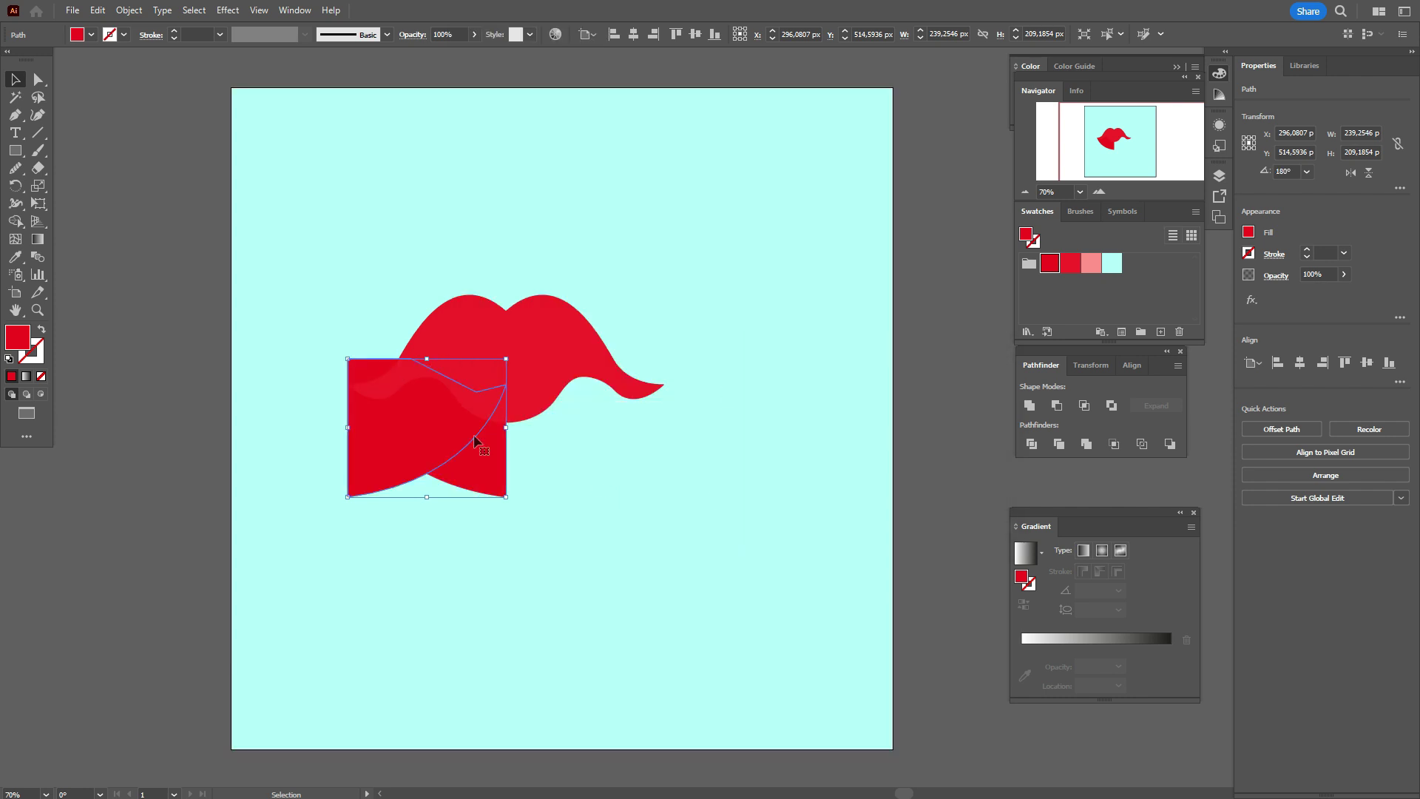
left_click_drag(374, 464, 534, 464)
- Unite the two lower-lip halves and smooth the lower lip's bottom edge
left_click(157, 444)
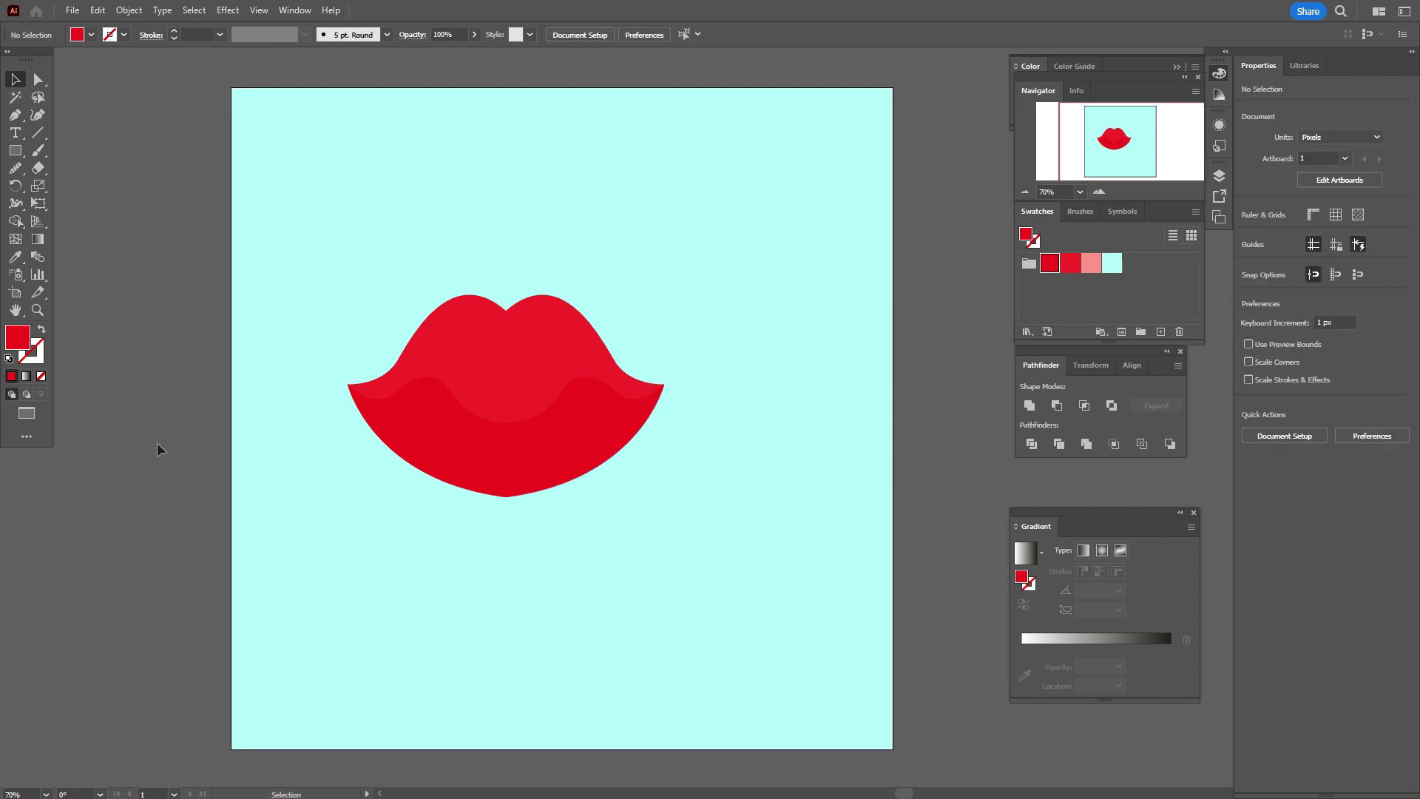
left_click(423, 458)
left_click(614, 457, "shift")
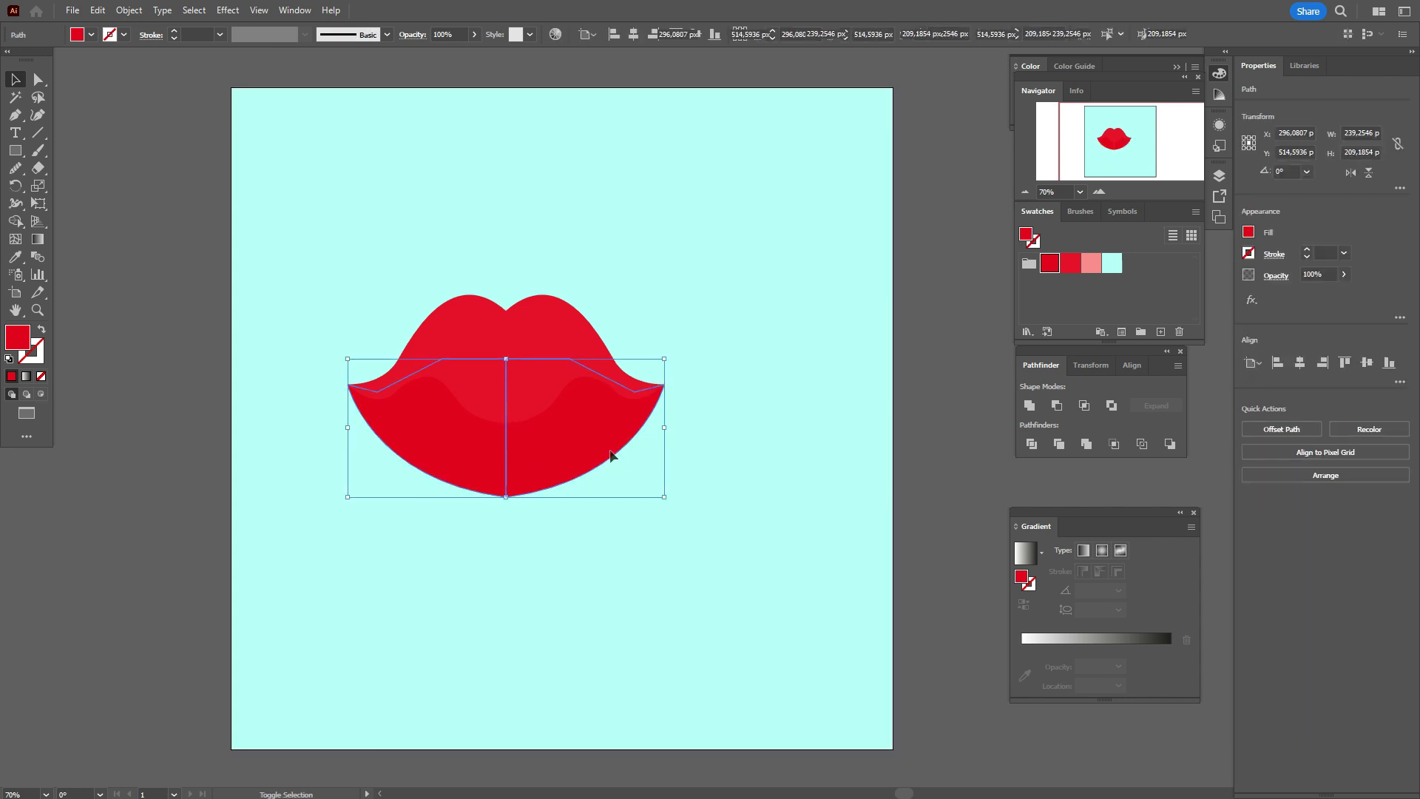
left_click(1252, 428)
key("n")
mouse_move(500, 498)
left_mouse_down()
mouse_move(517, 498)
mouse_move(453, 502)
left_mouse_up()
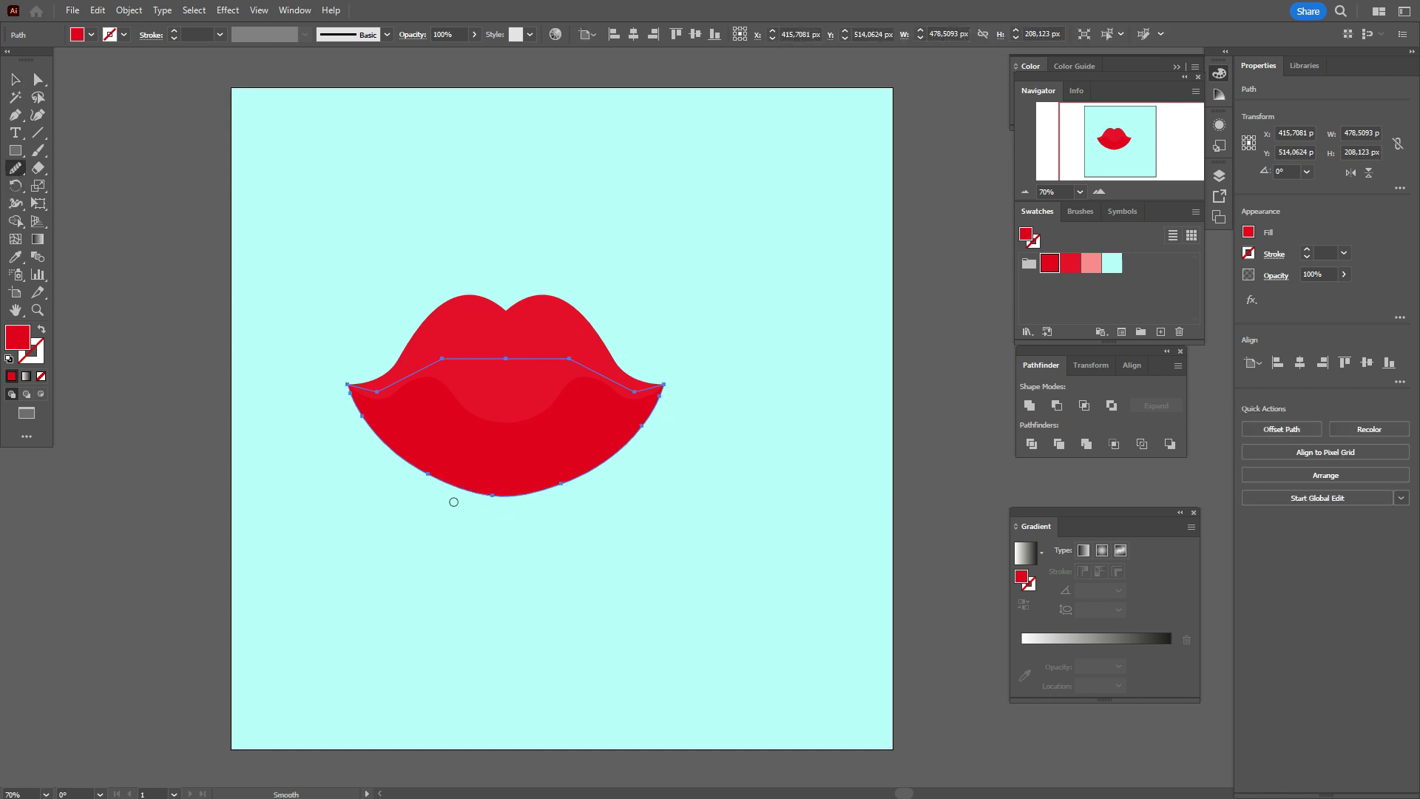
left_click(15, 79)
left_click(158, 216)
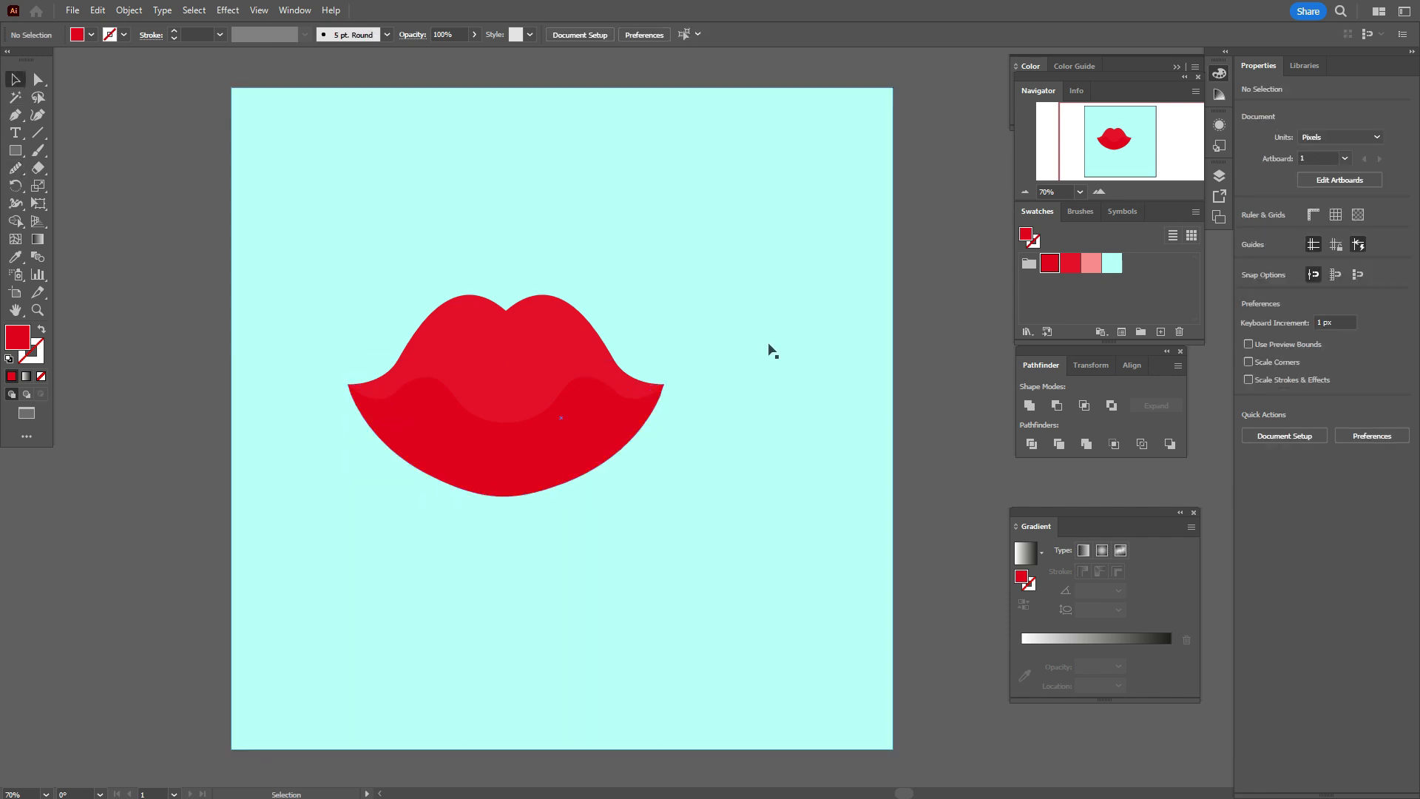
- Widen both lips to the right and shift them slightly down
left_click(736, 347)
left_click(459, 357)
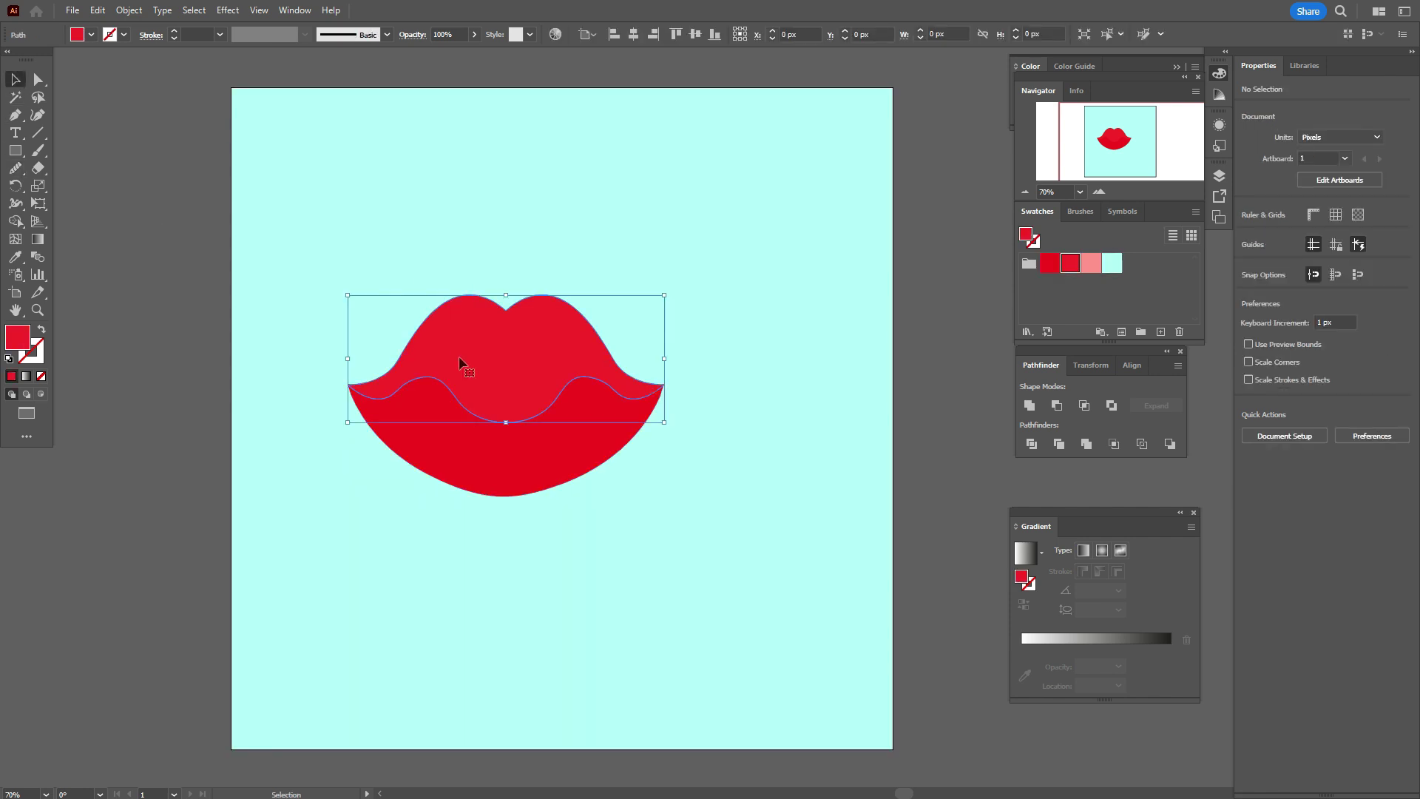
left_click(592, 455, "shift")
left_click_drag(668, 398, 723, 411)
left_click_drag(628, 412, 624, 436)
left_click(944, 378)
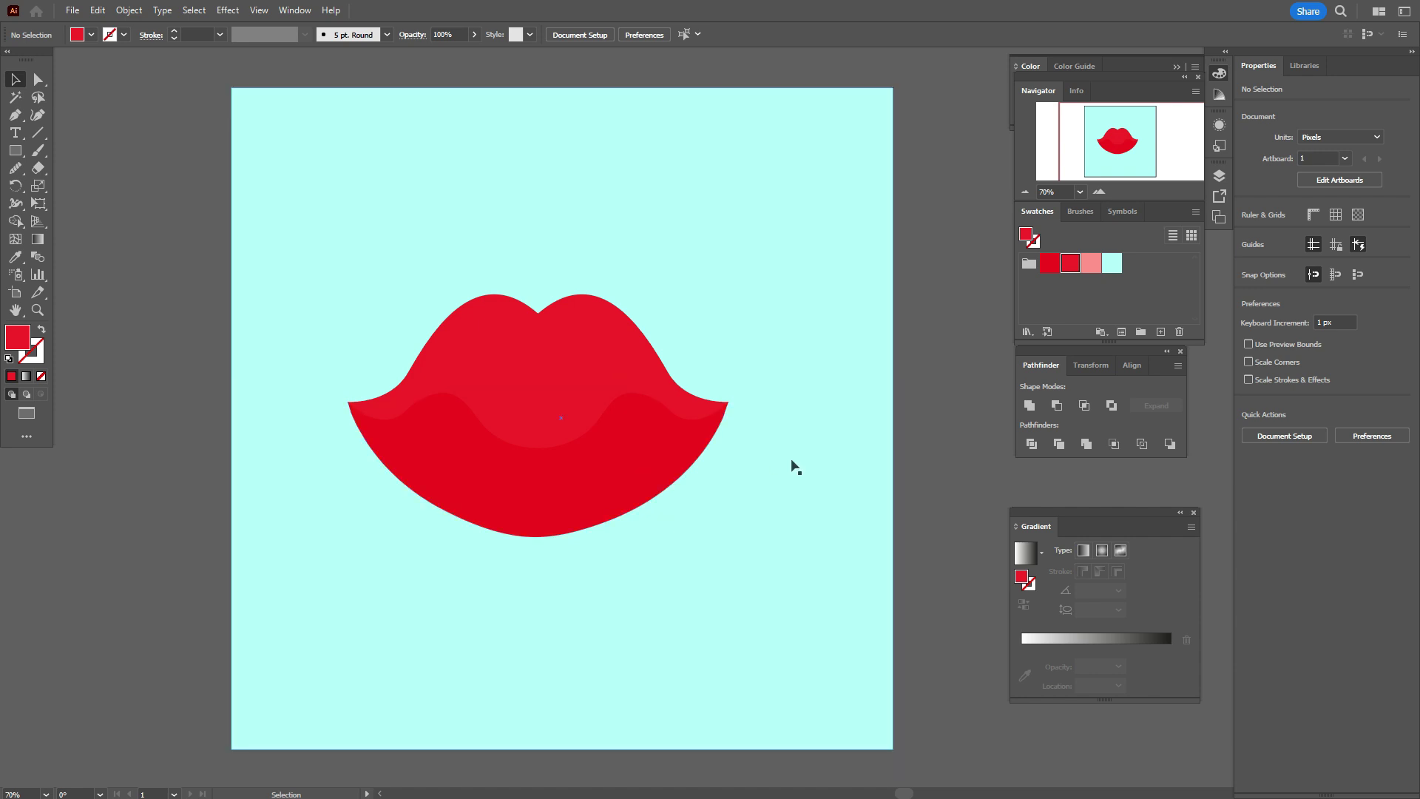
left_click(15, 310)
left_click_drag(626, 357, 472, 350)
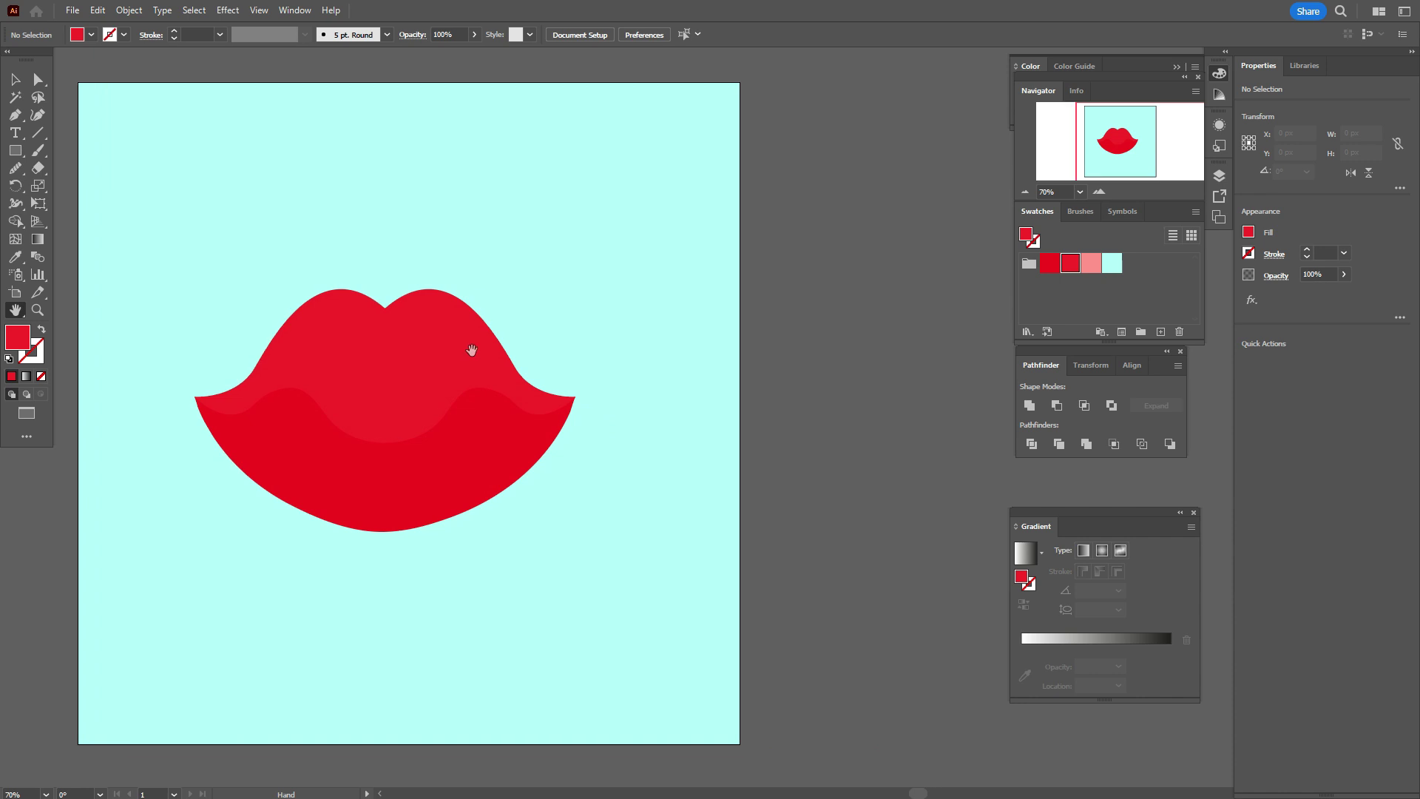
- Open Window > 3D and Materials and place the panel beside the artboard
left_click(294, 10)
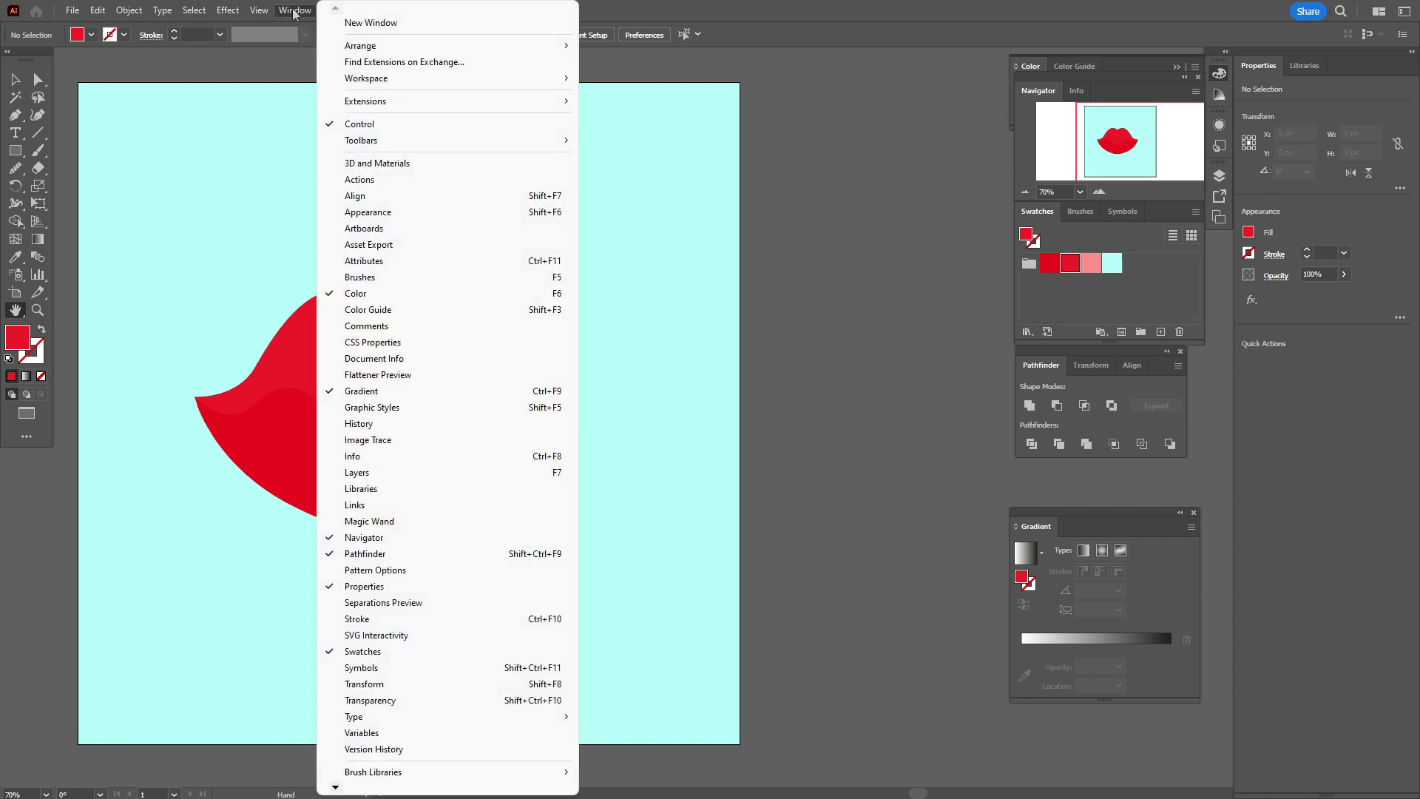
left_click(410, 168)
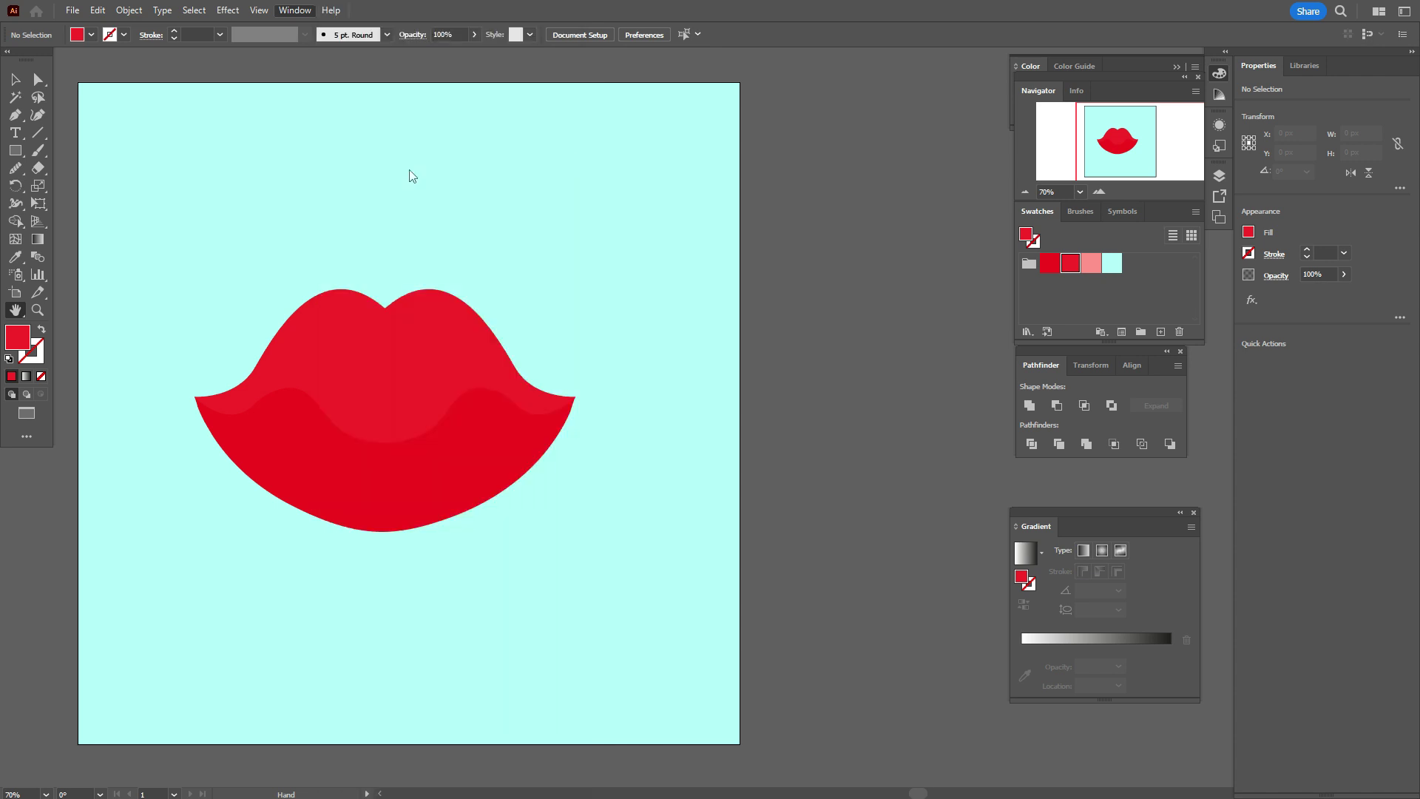
left_click_drag(947, 91, 886, 127)
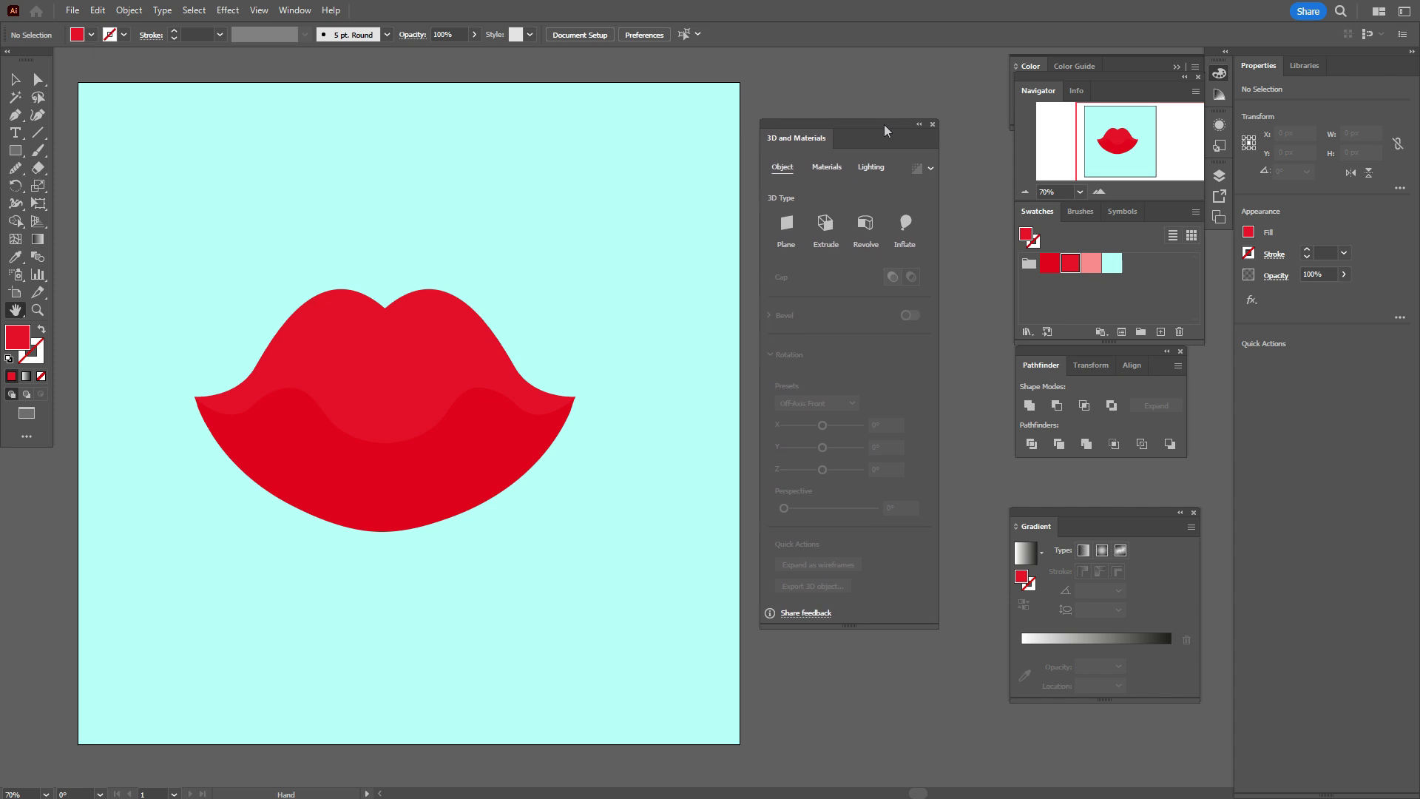
left_click(15, 79)
left_click(527, 374)
- Group both lips, move the group slightly lower, and apply the Inflate 3D effect
left_click(481, 458, "shift")
right_click(487, 417)
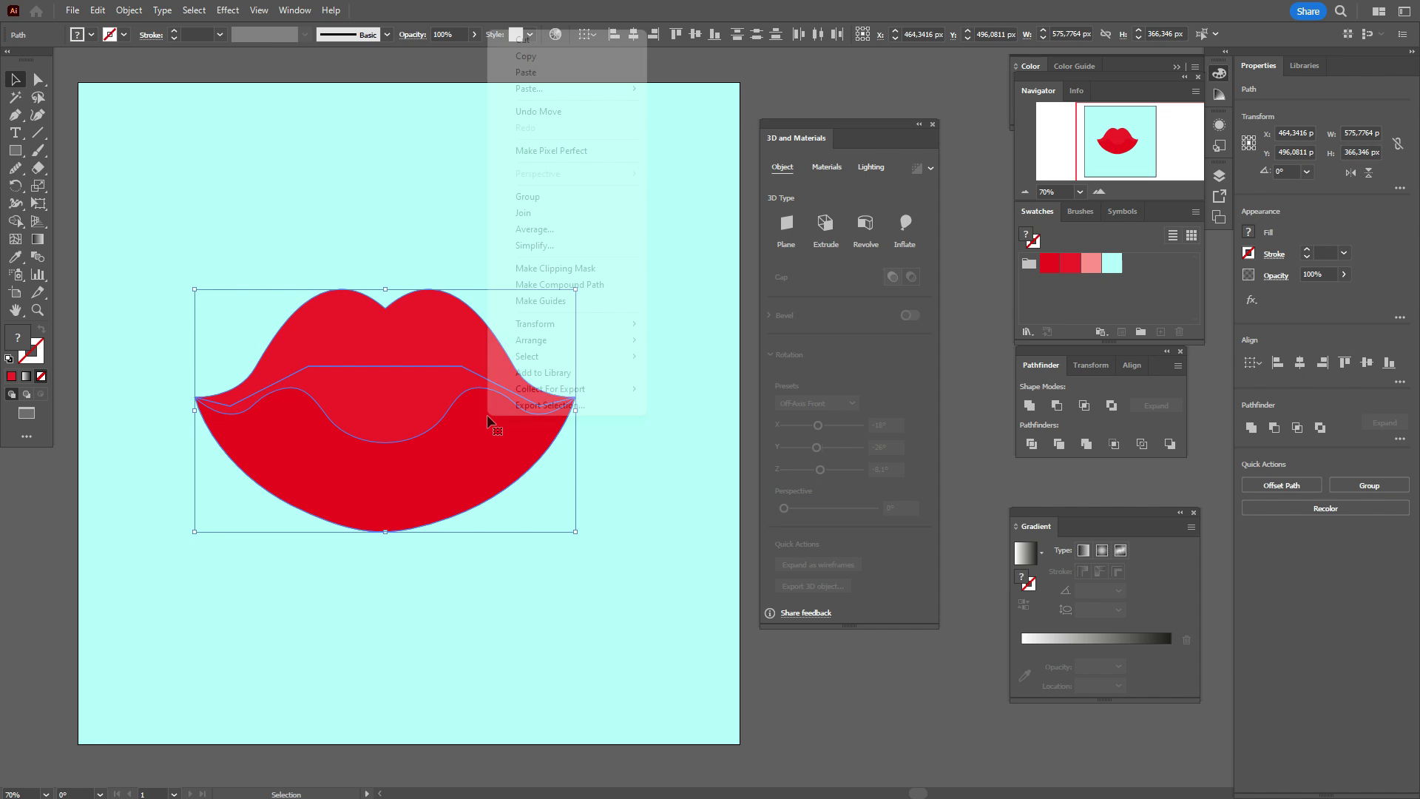
left_click(529, 197)
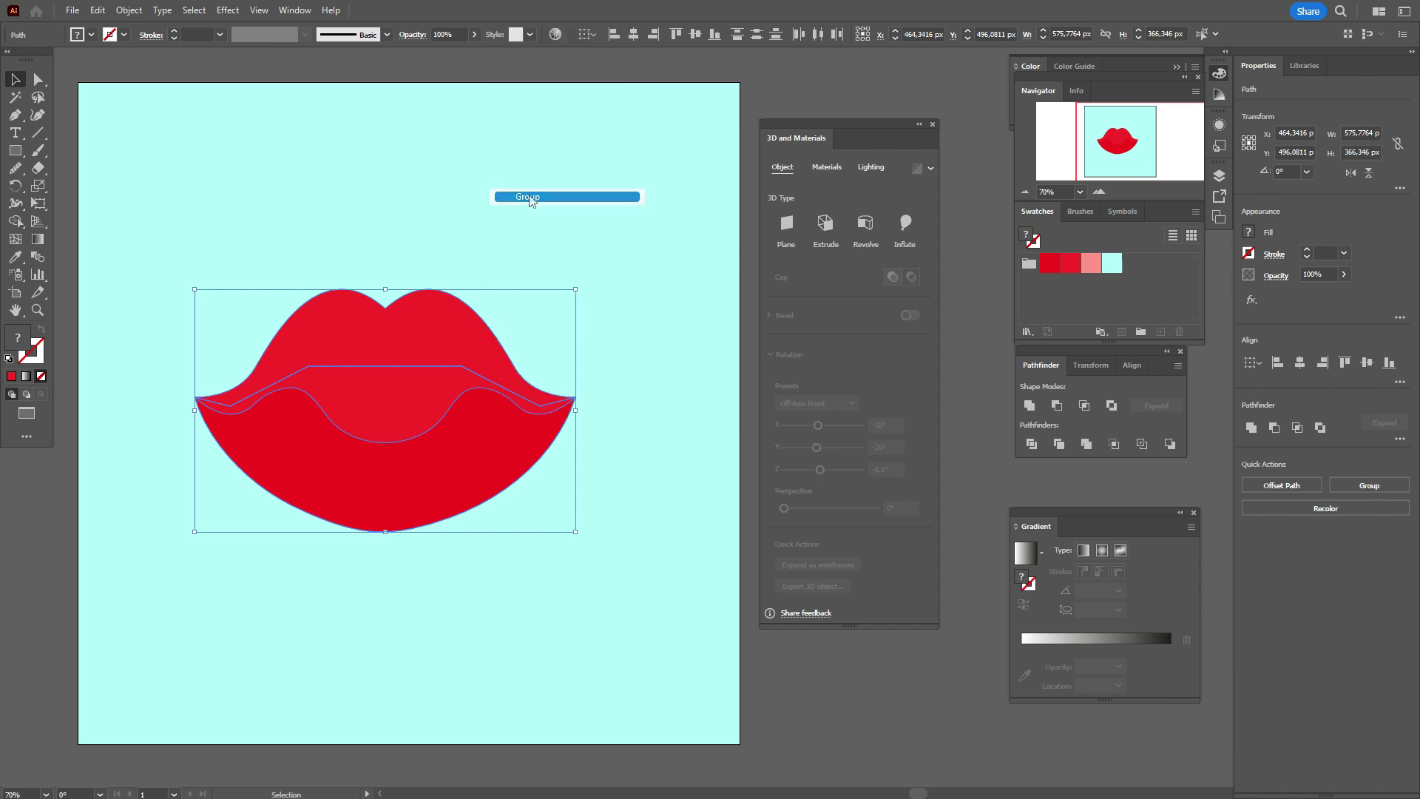
left_click(823, 95)
mouse_move(472, 448)
left_mouse_down()
mouse_move(485, 507)
mouse_move(556, 406)
mouse_move(473, 484)
mouse_move(497, 450)
left_mouse_up()
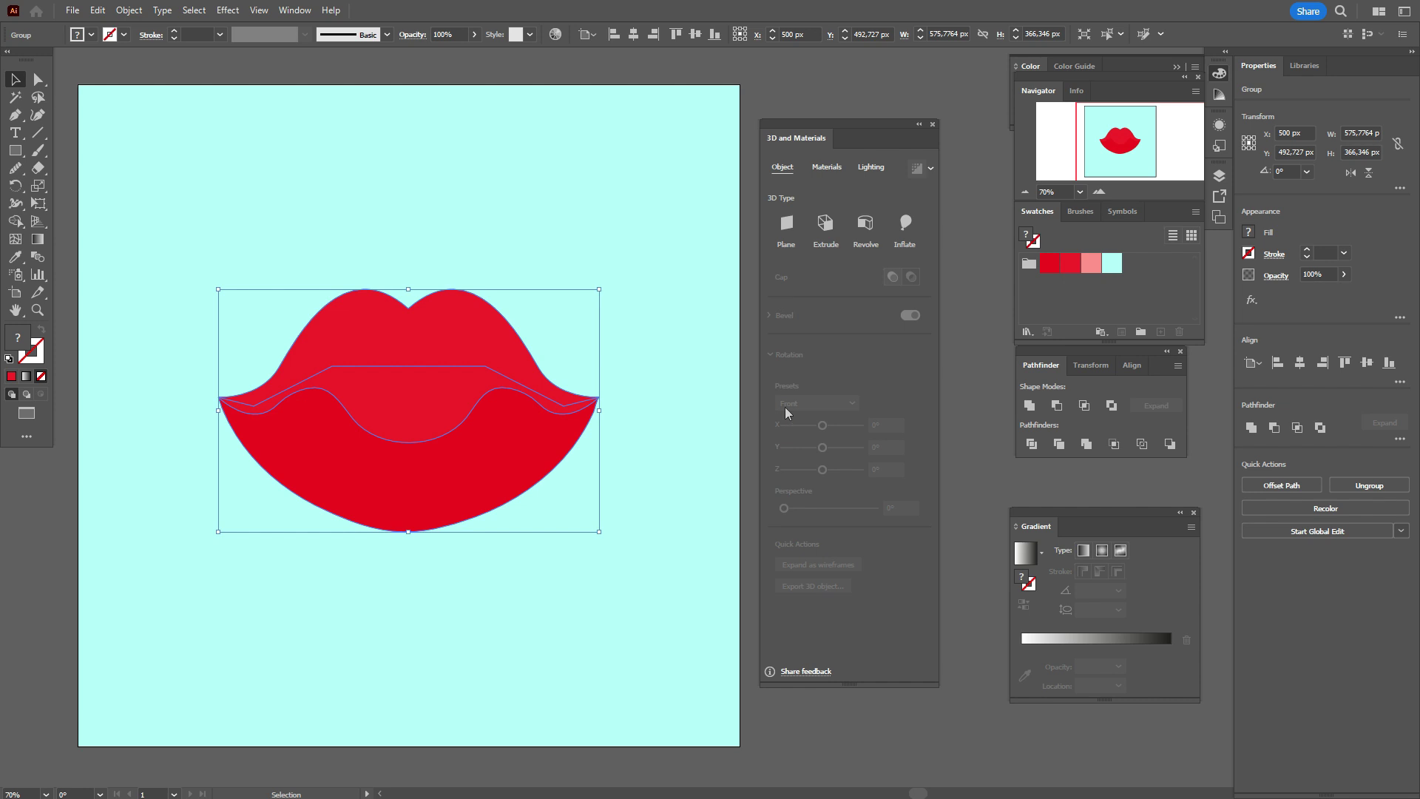
left_click(906, 224)
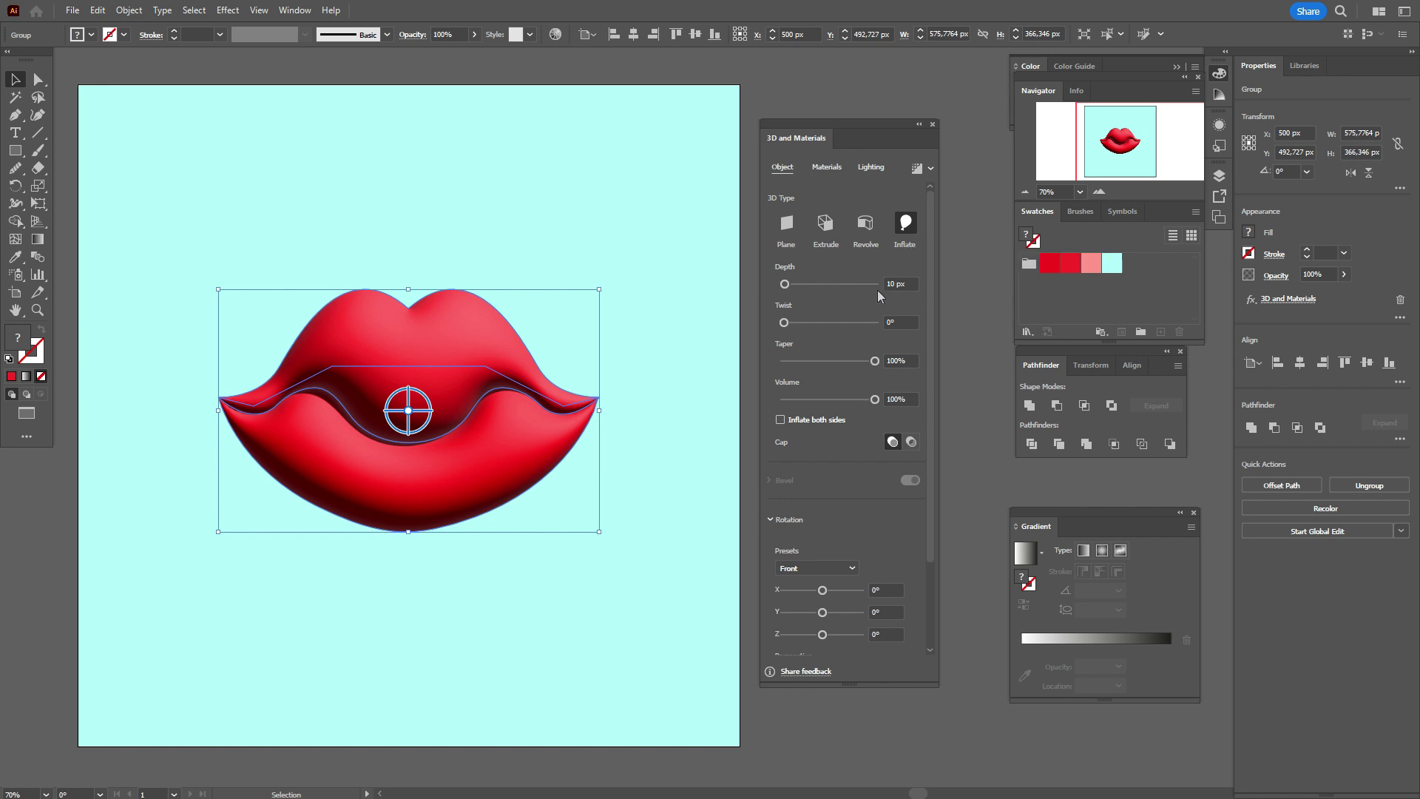
- Set the Inflate depth to 0 px and show the Material settings
left_click_drag(785, 285, 774, 286)
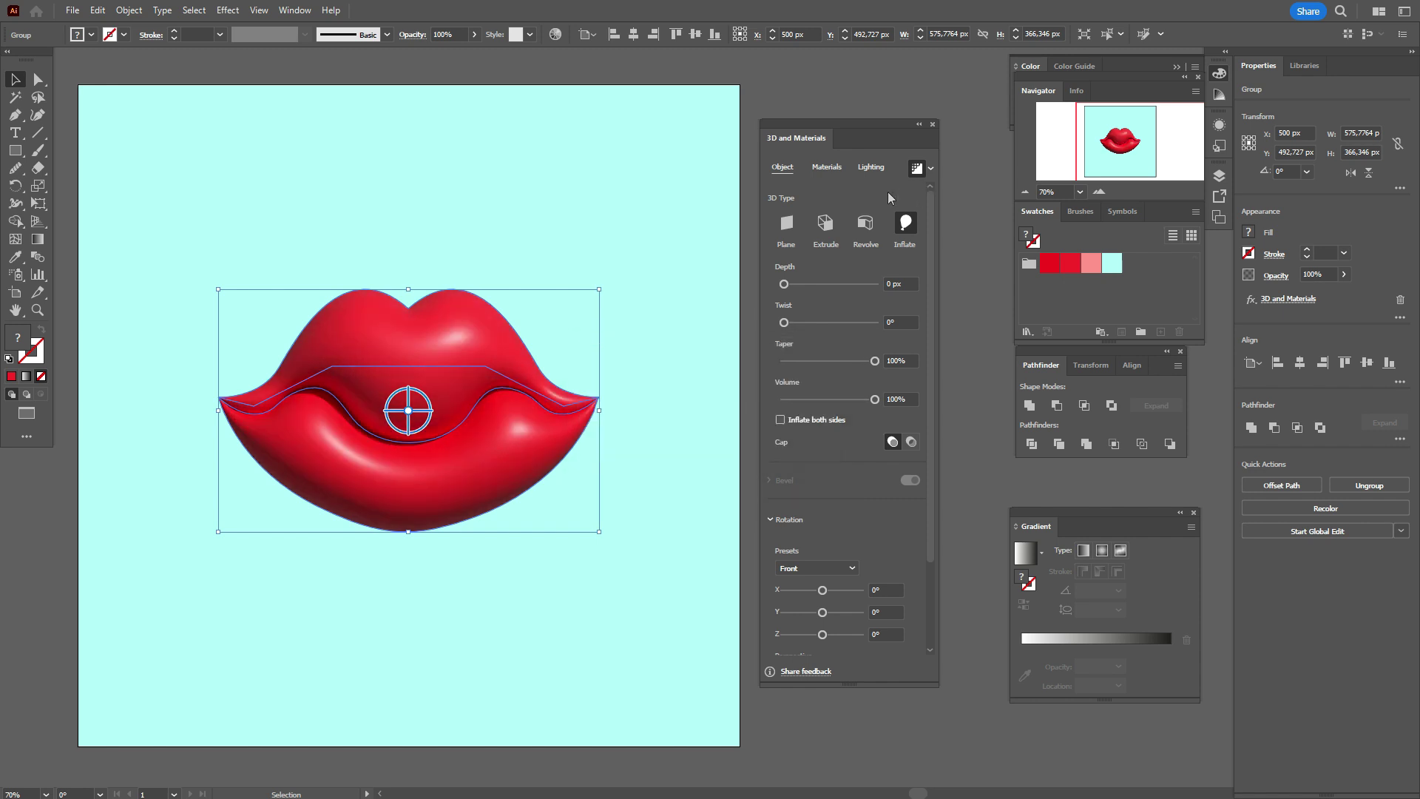
left_click(839, 172)
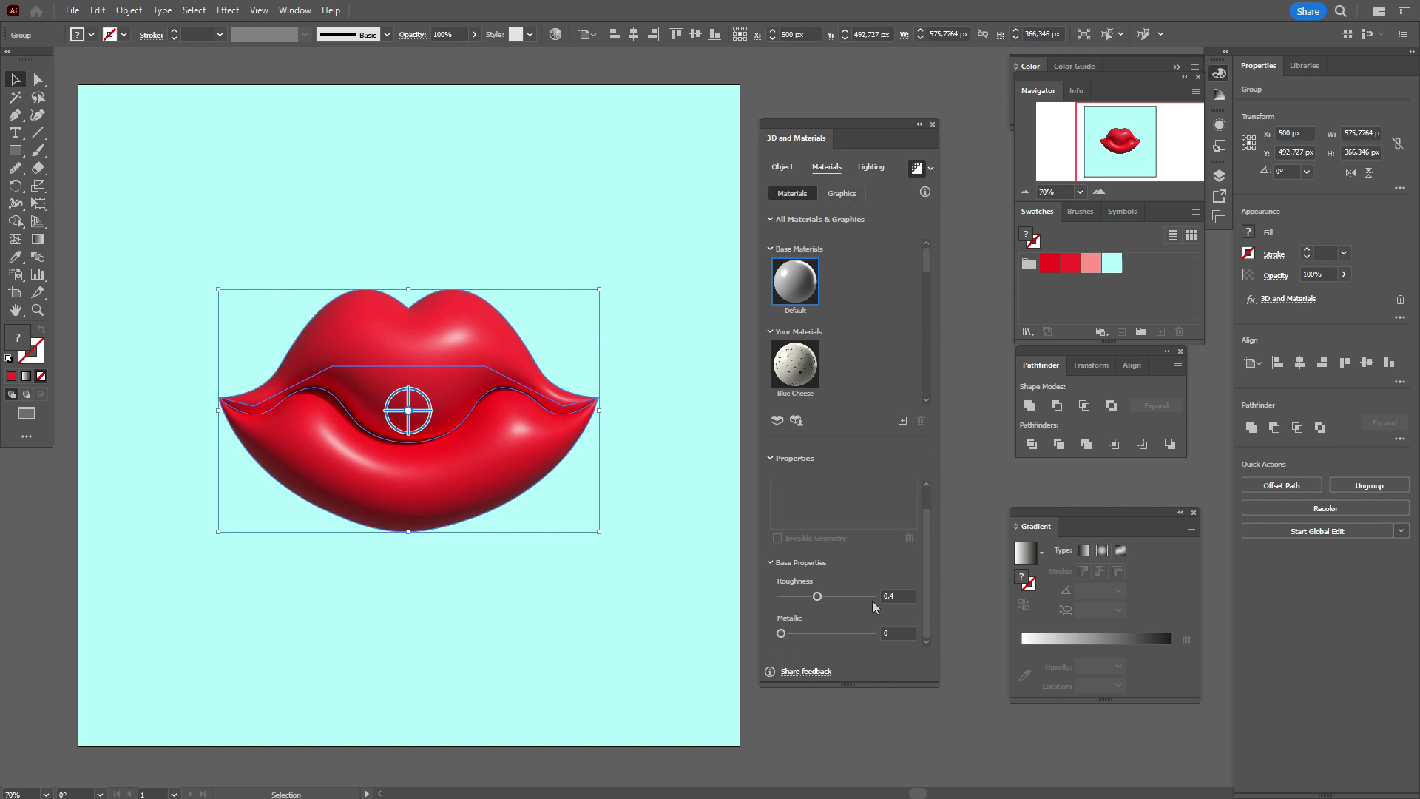
- Lower the Default material's roughness to 0.27 and raise metallic to 0.14
left_click_drag(817, 598, 805, 602)
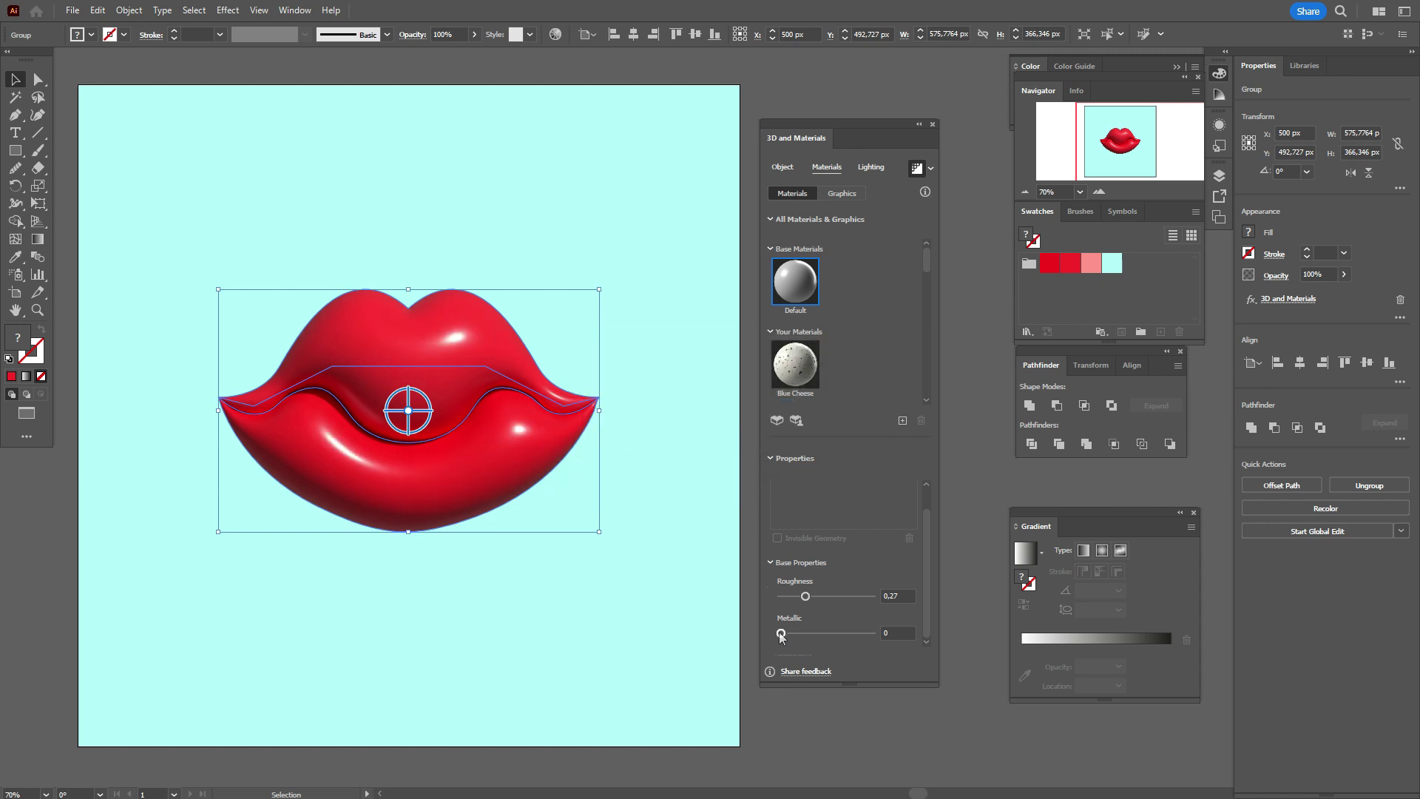
left_click_drag(781, 636, 794, 641)
left_click(877, 170)
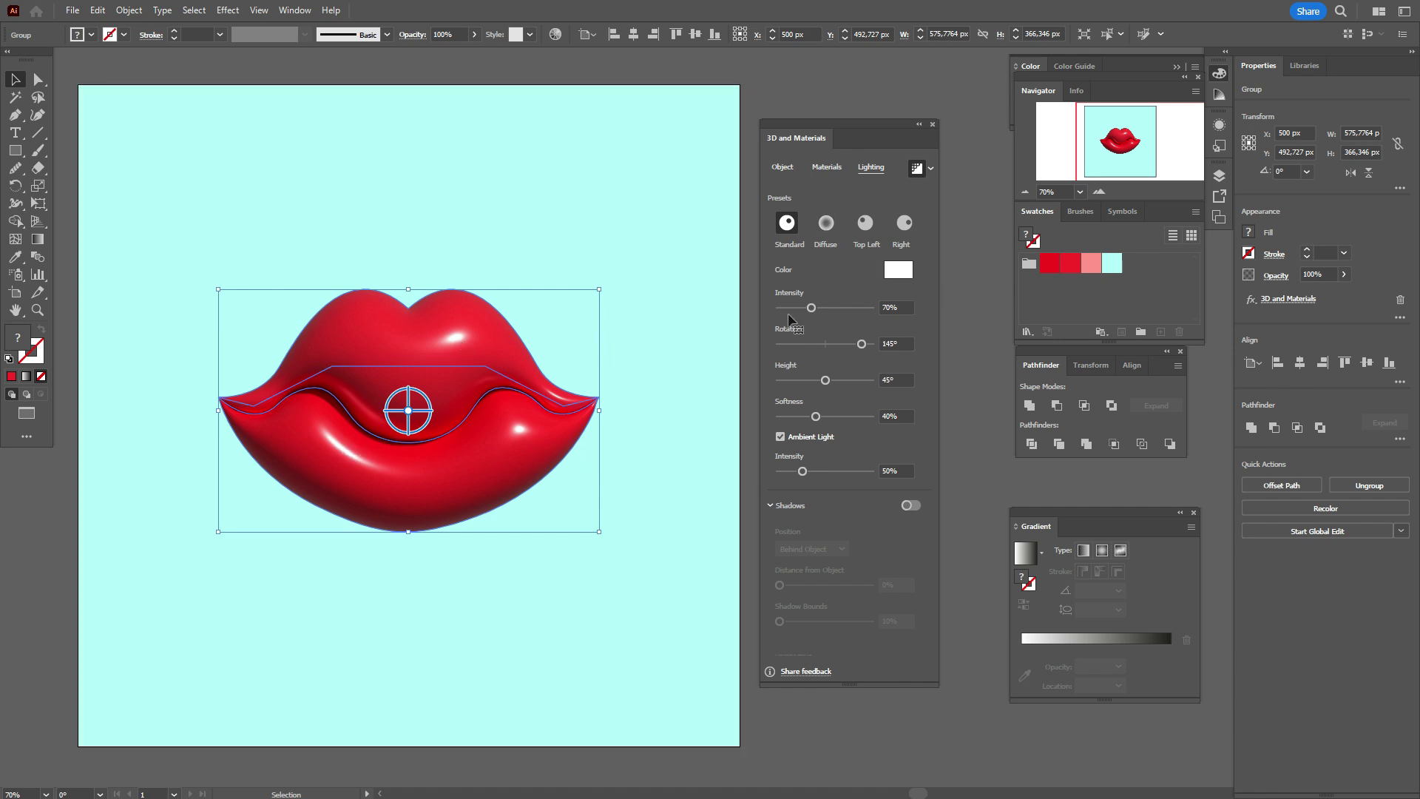
- Change the 3D light colour to full-brightness yellow
left_click(890, 275)
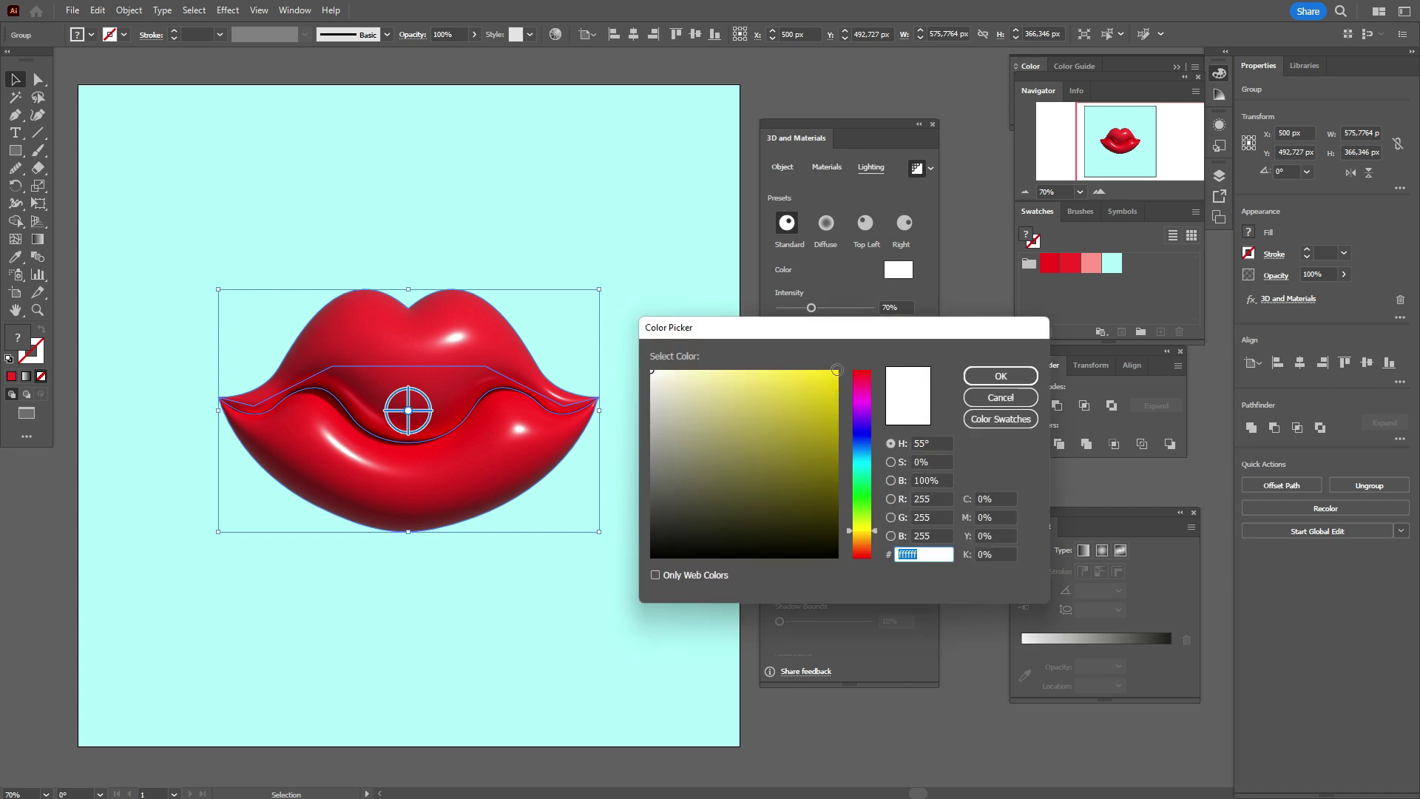
left_click(836, 371)
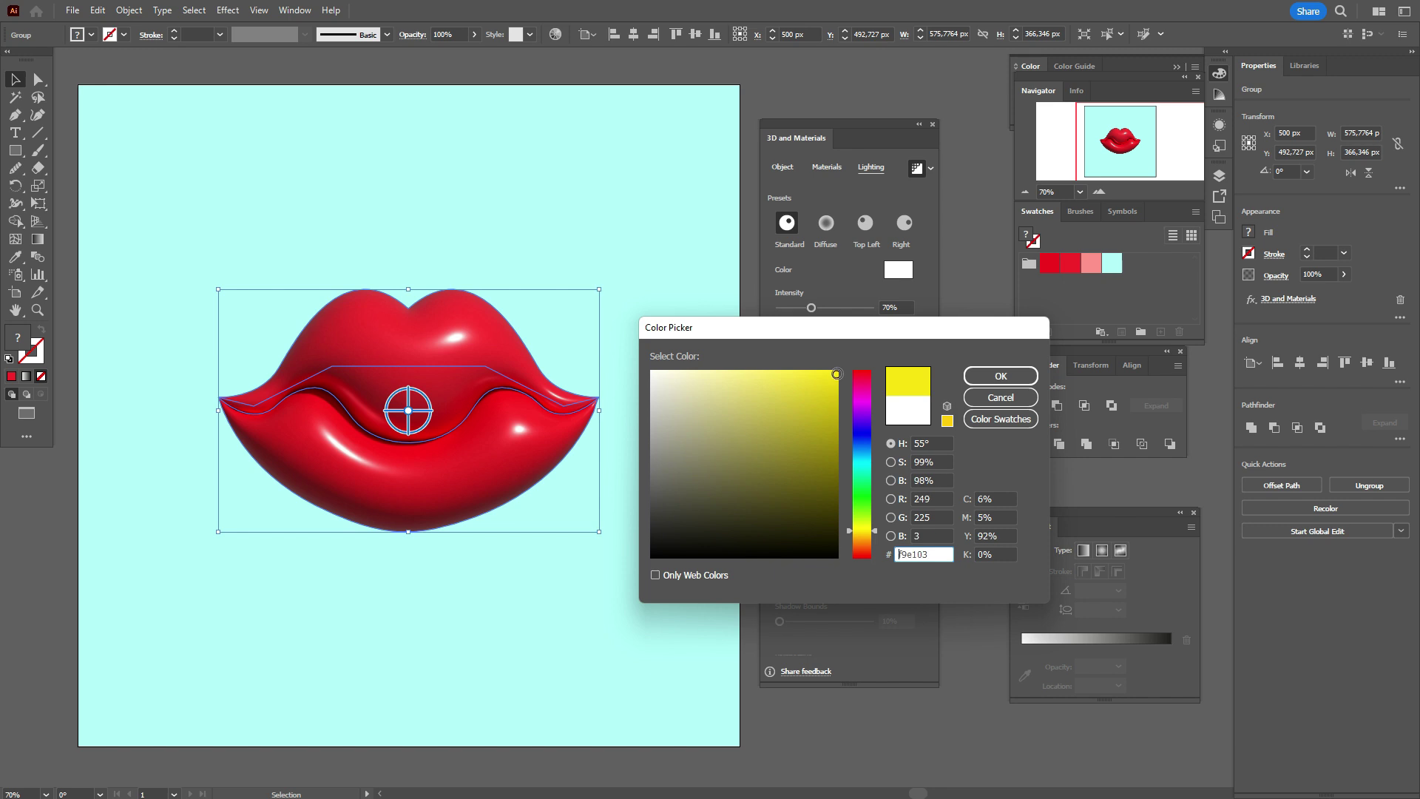
left_click(835, 370)
left_click(987, 379)
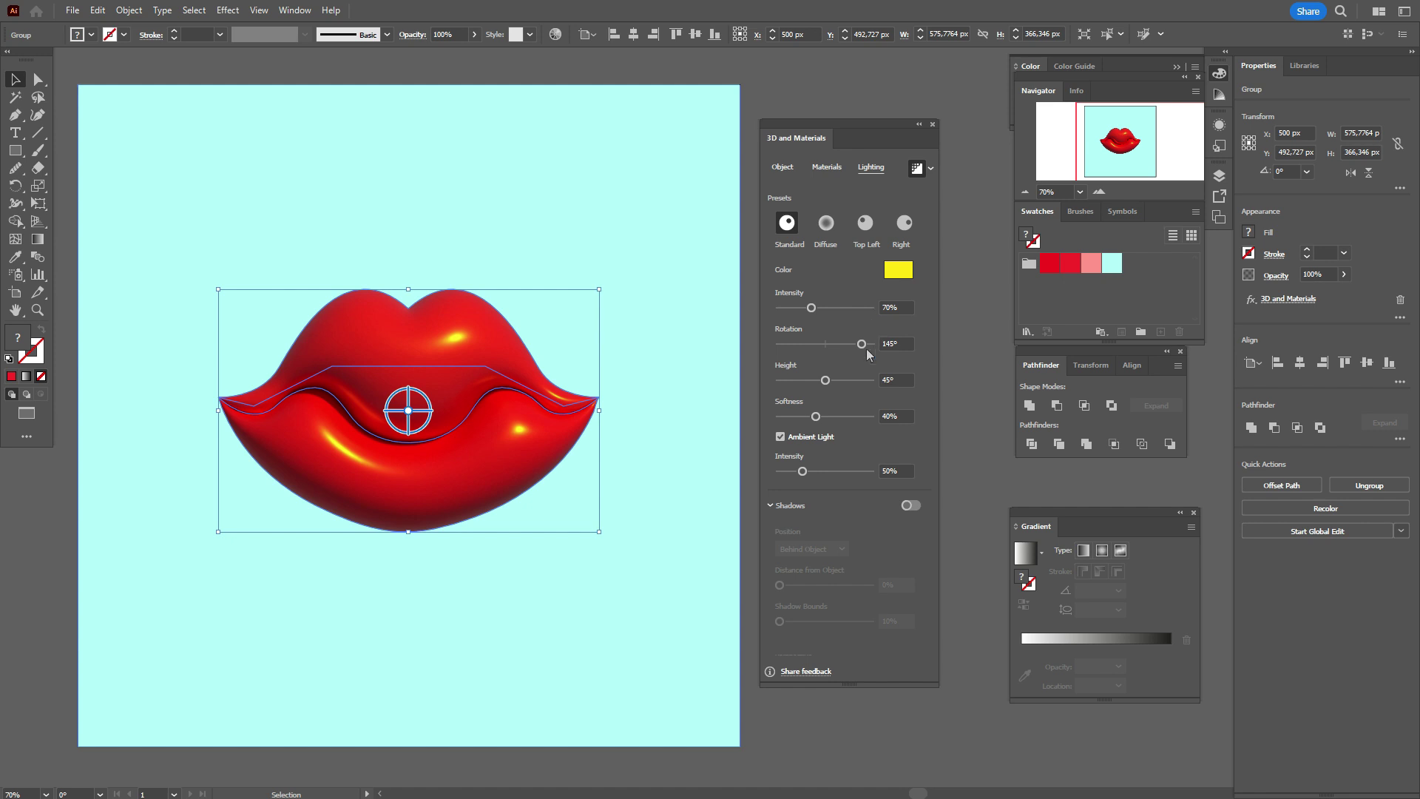
- Set light intensity 72%, rotation 148°, height 43°, softness 66%, and ambient intensity 76%
left_click_drag(812, 307, 815, 308)
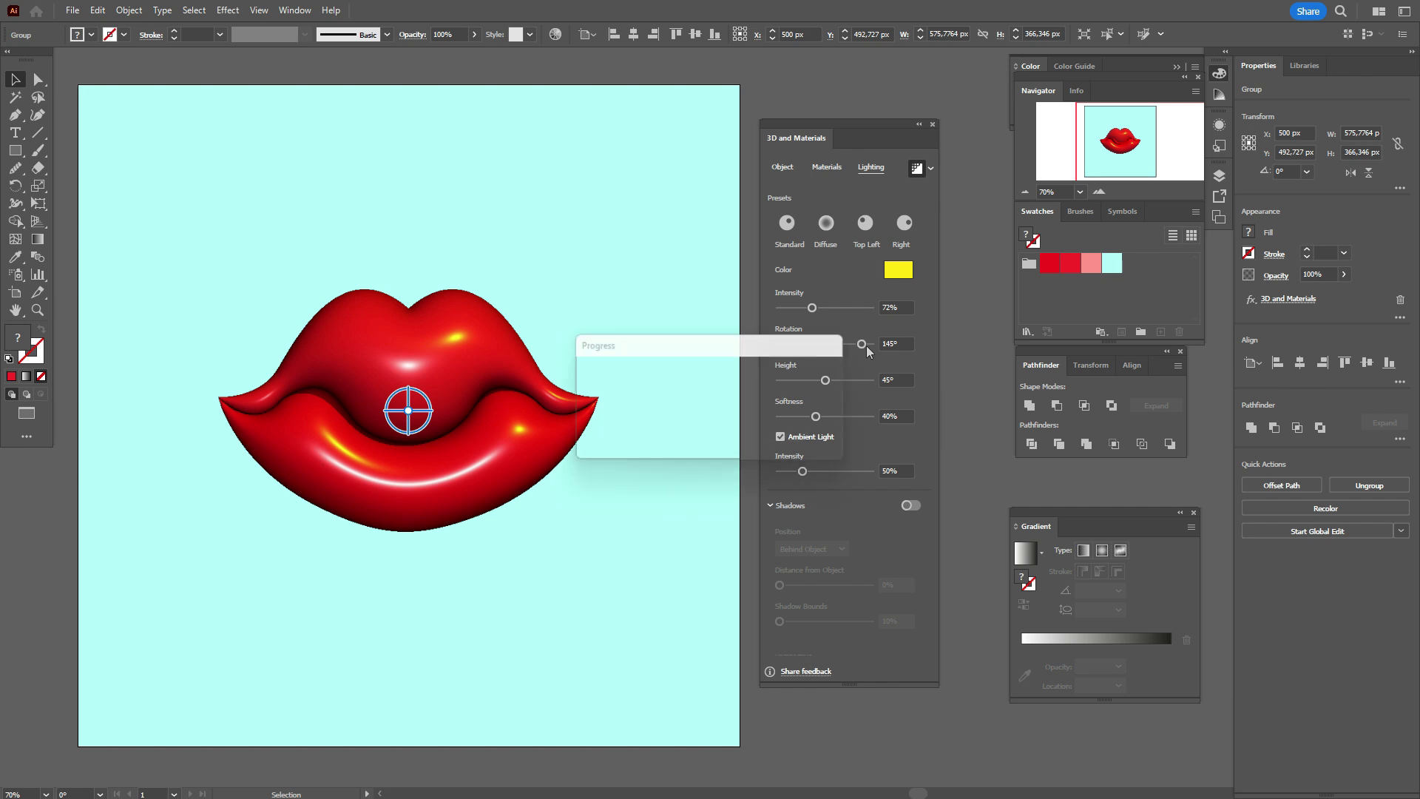
left_click_drag(862, 344, 863, 349)
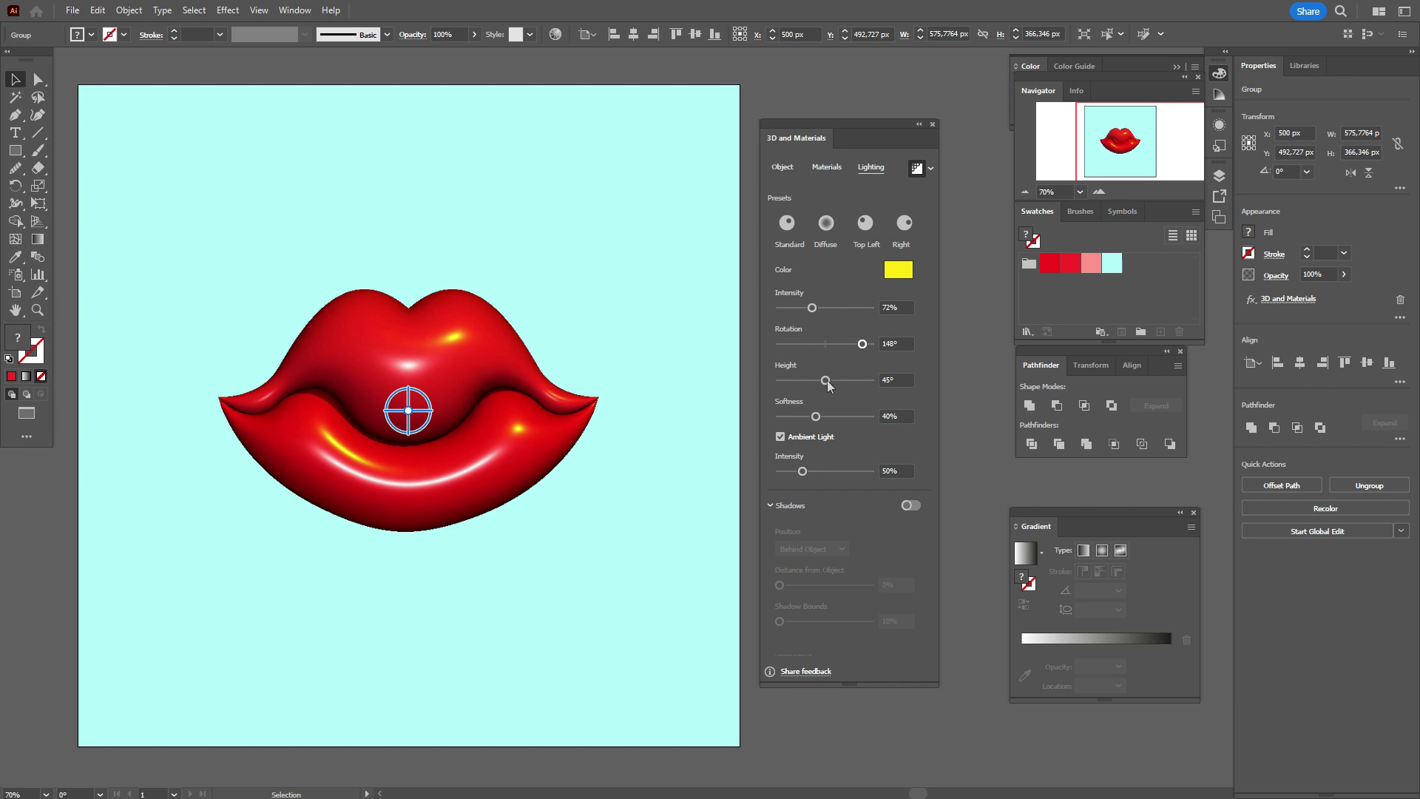
left_click_drag(827, 380, 825, 382)
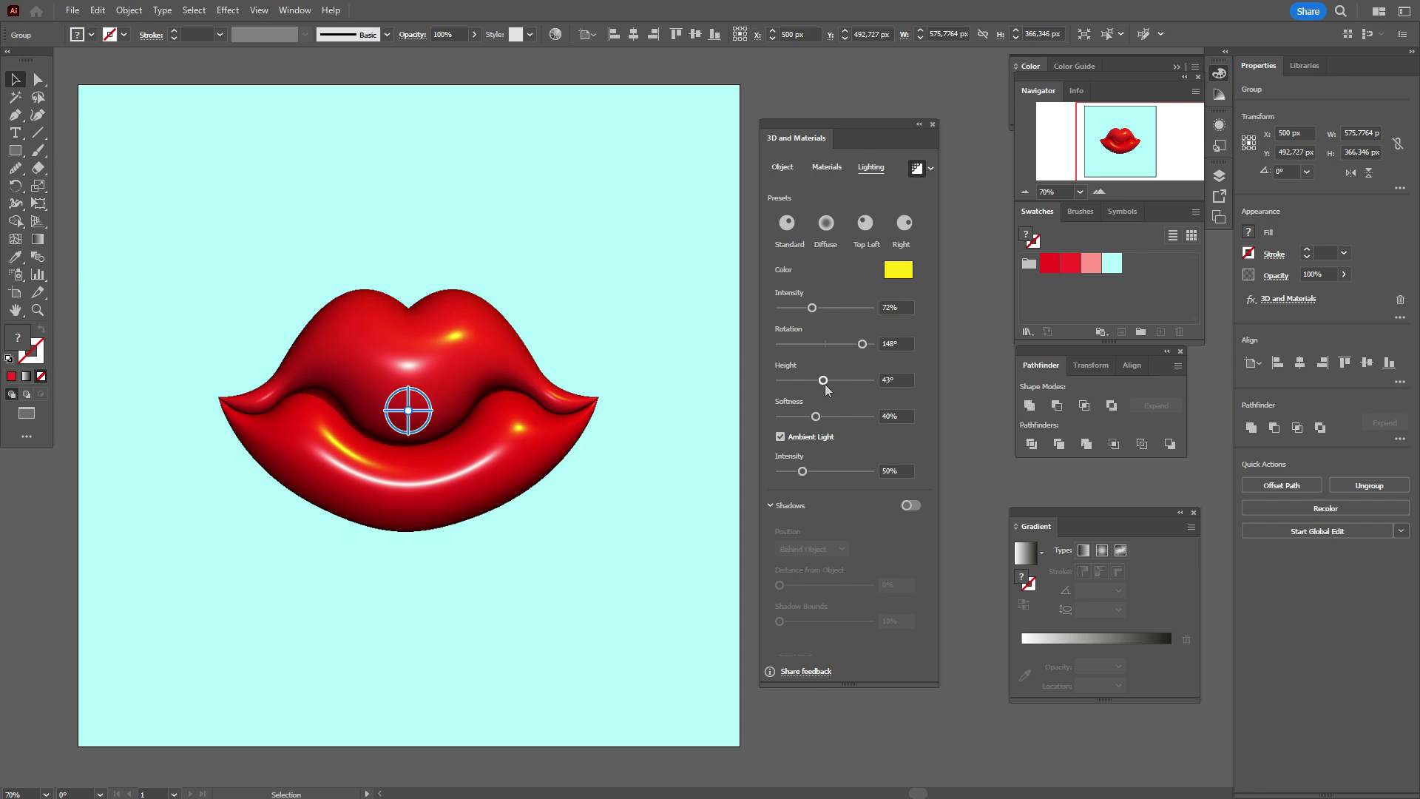
left_click_drag(823, 420, 825, 423)
left_click_drag(842, 422, 841, 422)
left_click_drag(803, 473, 817, 483)
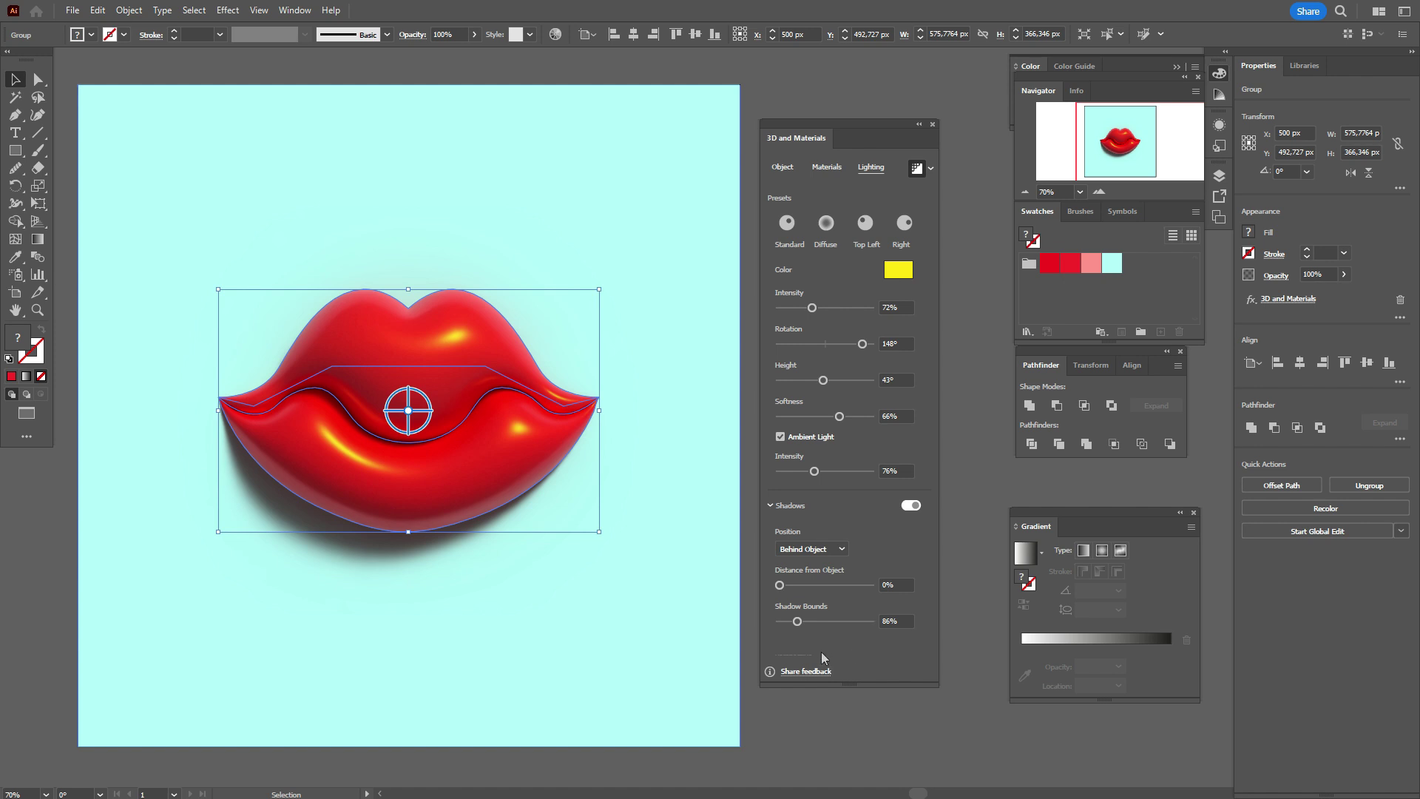
- Widen the shadow bounds to about 203%, then deselect the lips
left_click(806, 622)
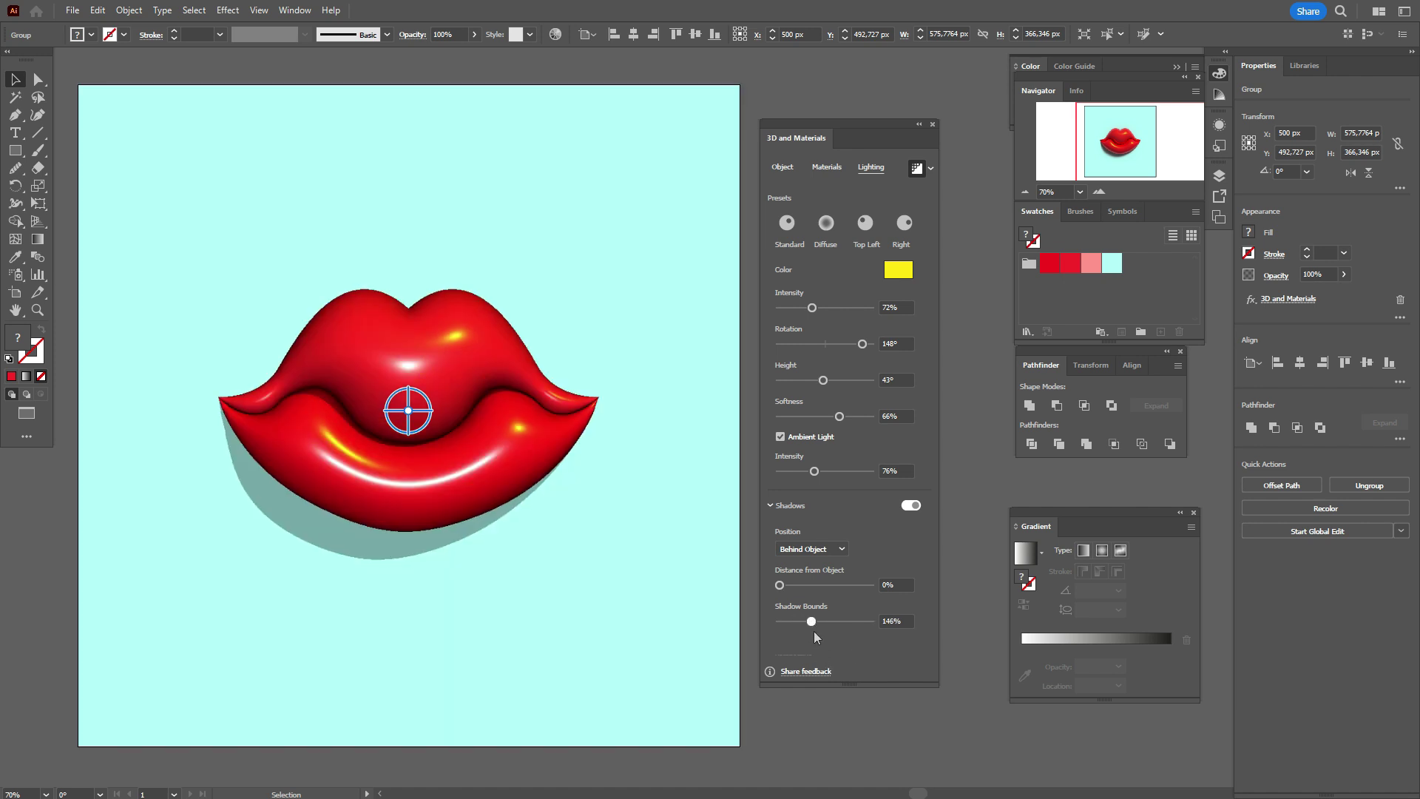
left_click_drag(825, 634, 827, 632)
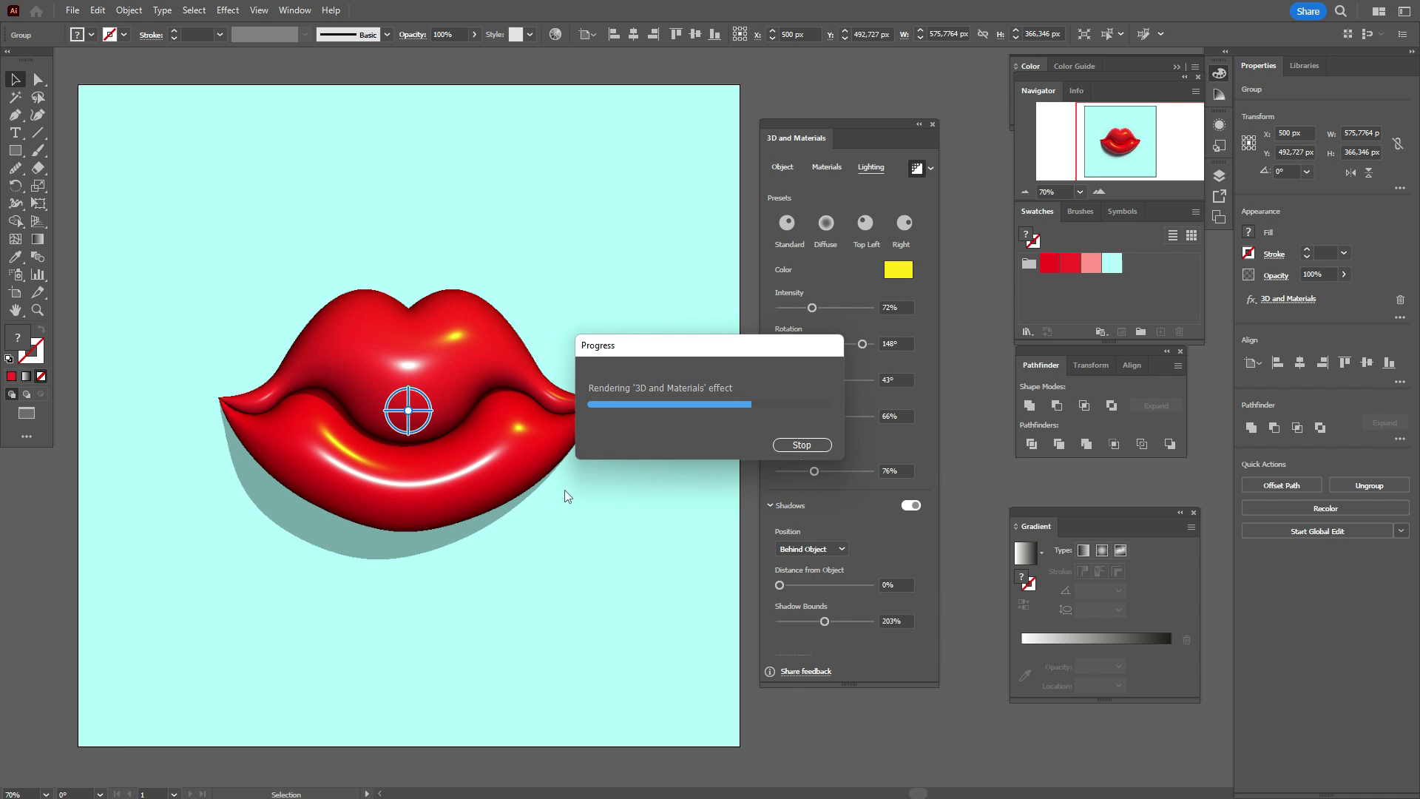
left_click(785, 81)
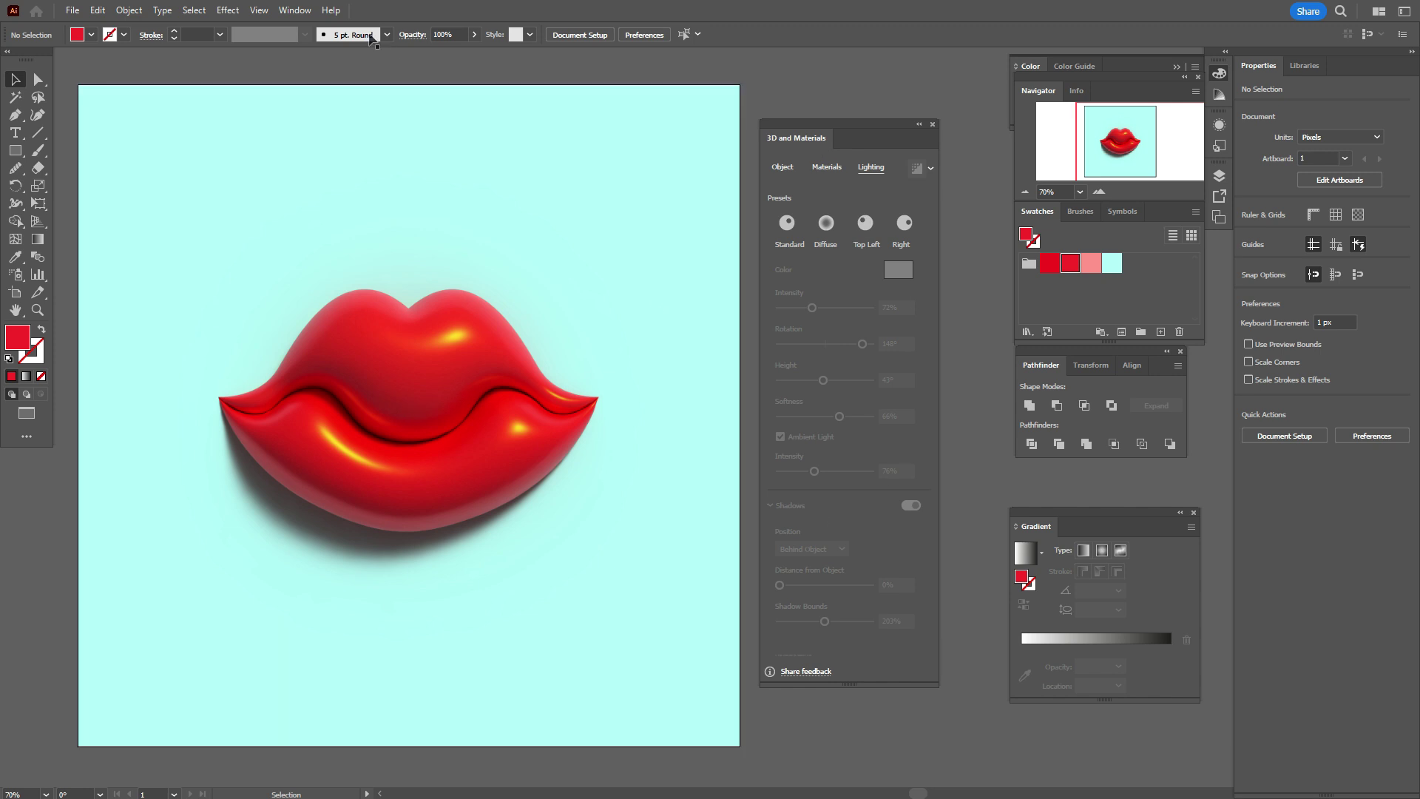
- Set Document Raster Effects resolution to High (300 ppi)
left_click(235, 12)
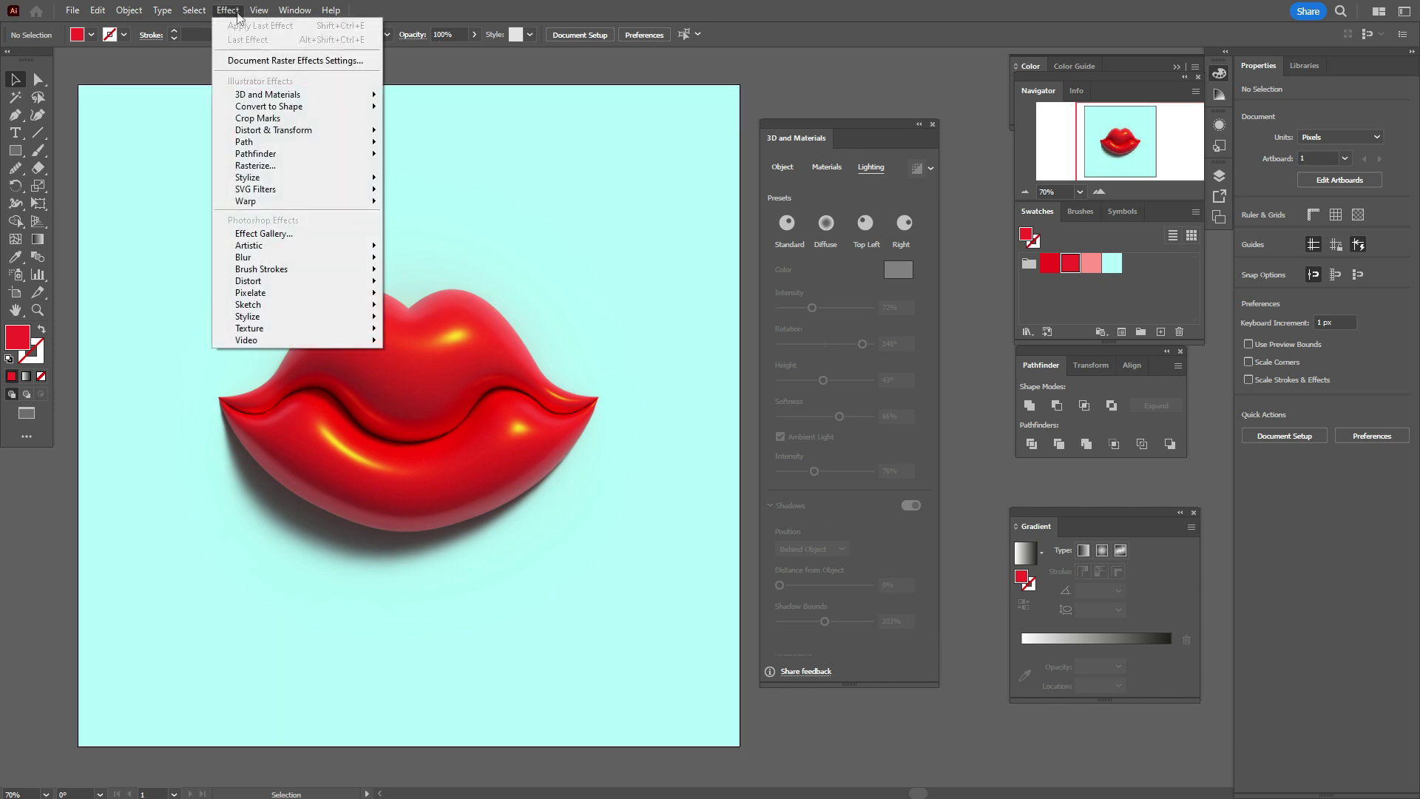
left_click(264, 61)
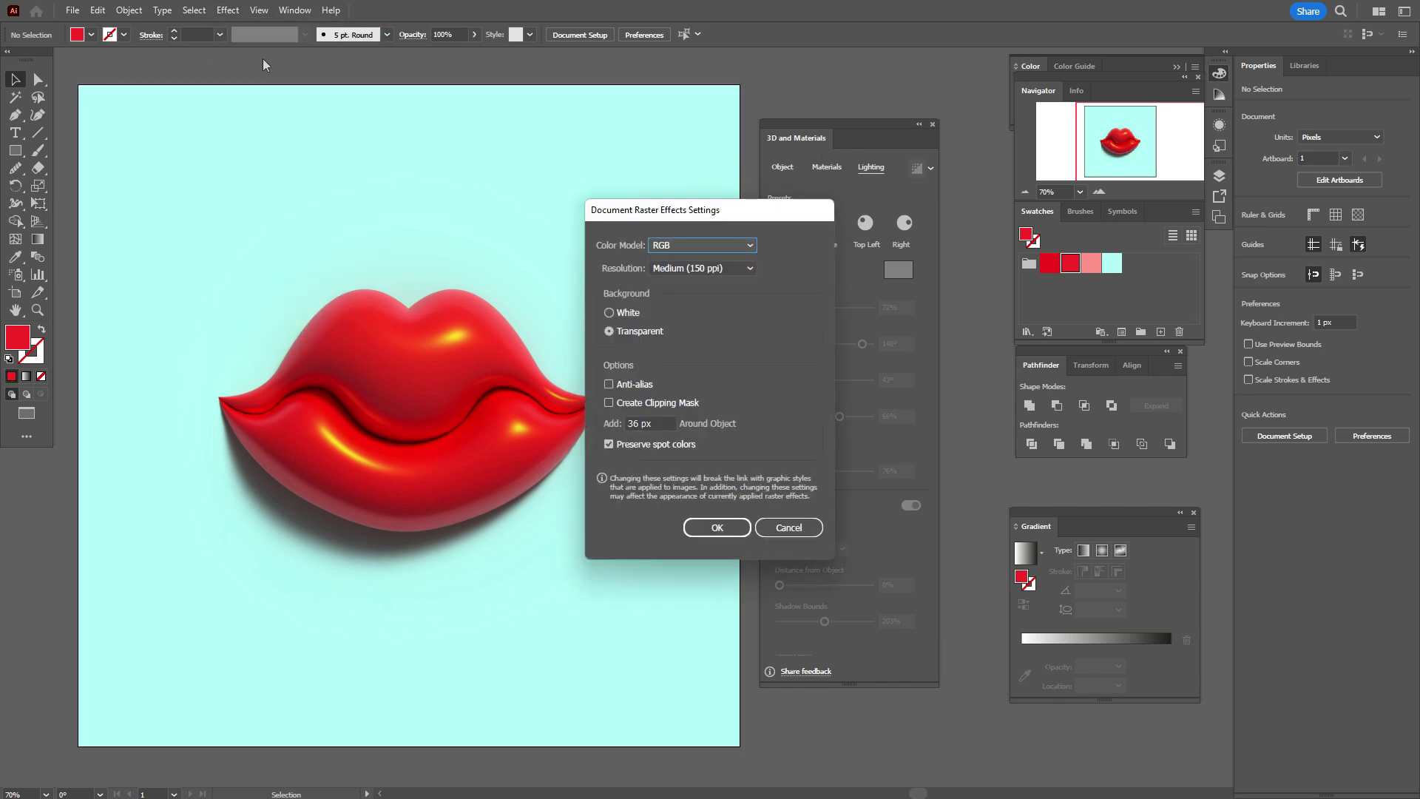
left_click(703, 268)
left_click(707, 318)
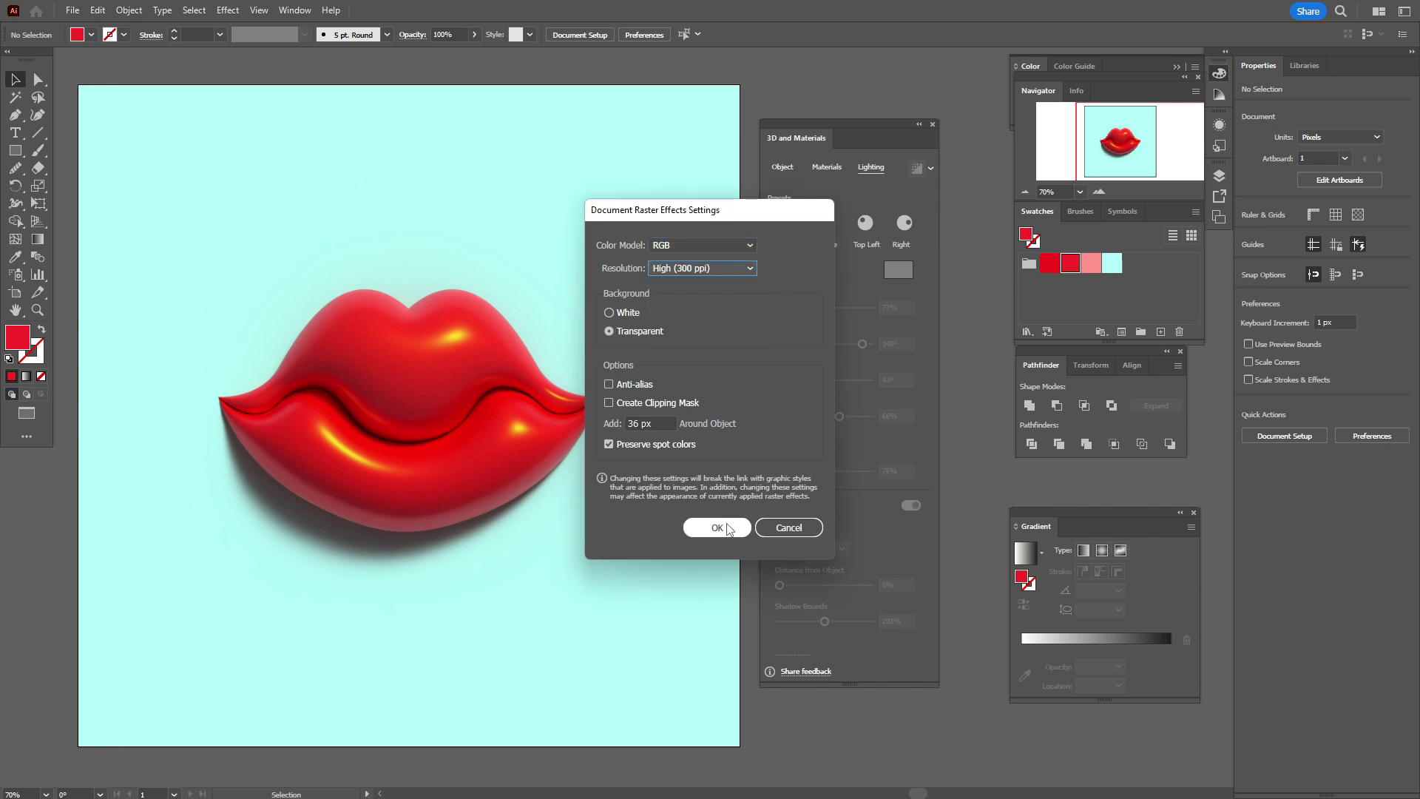
left_click(728, 527)
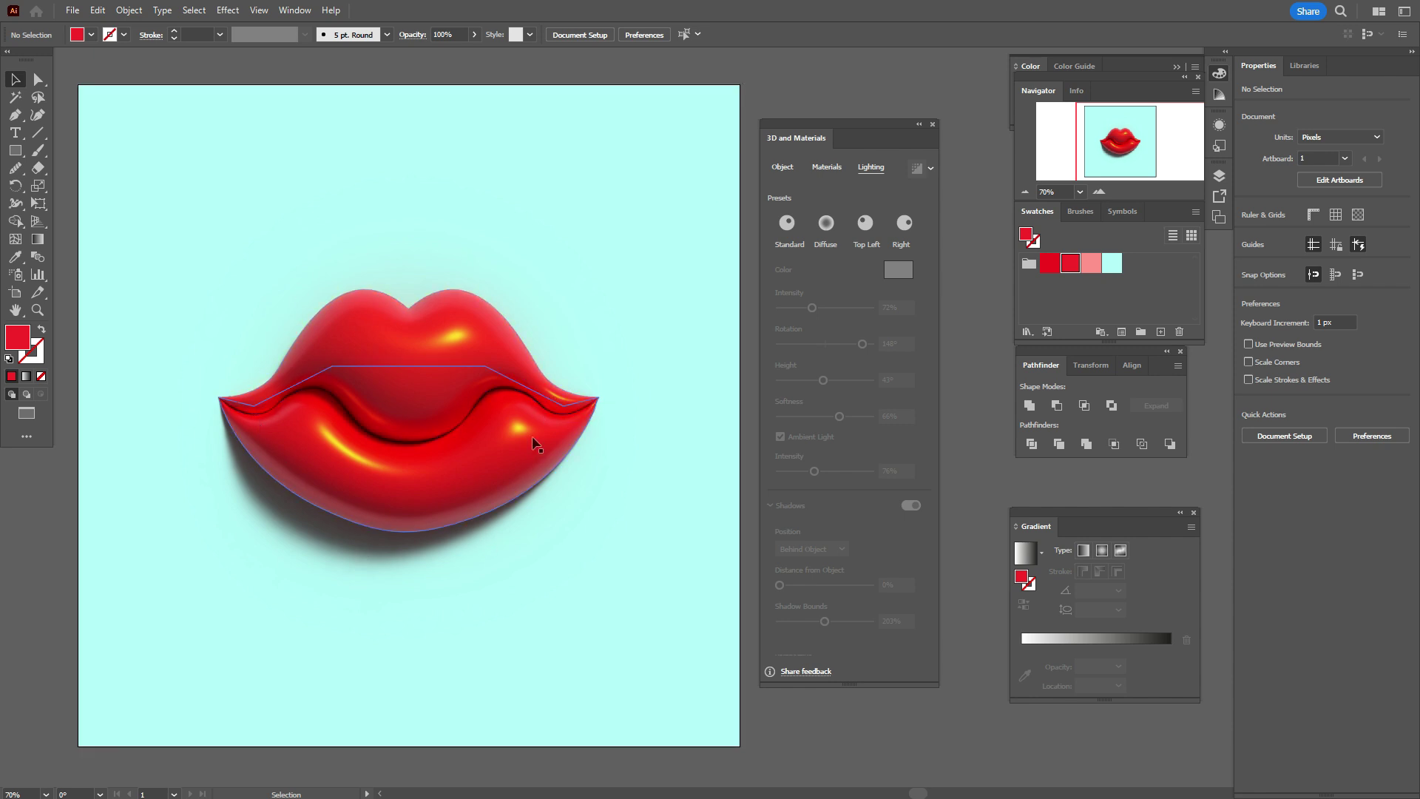
- Expand the 3D lips' appearance into an image, nudge it up-right, and close the 3D panel
left_click(505, 444)
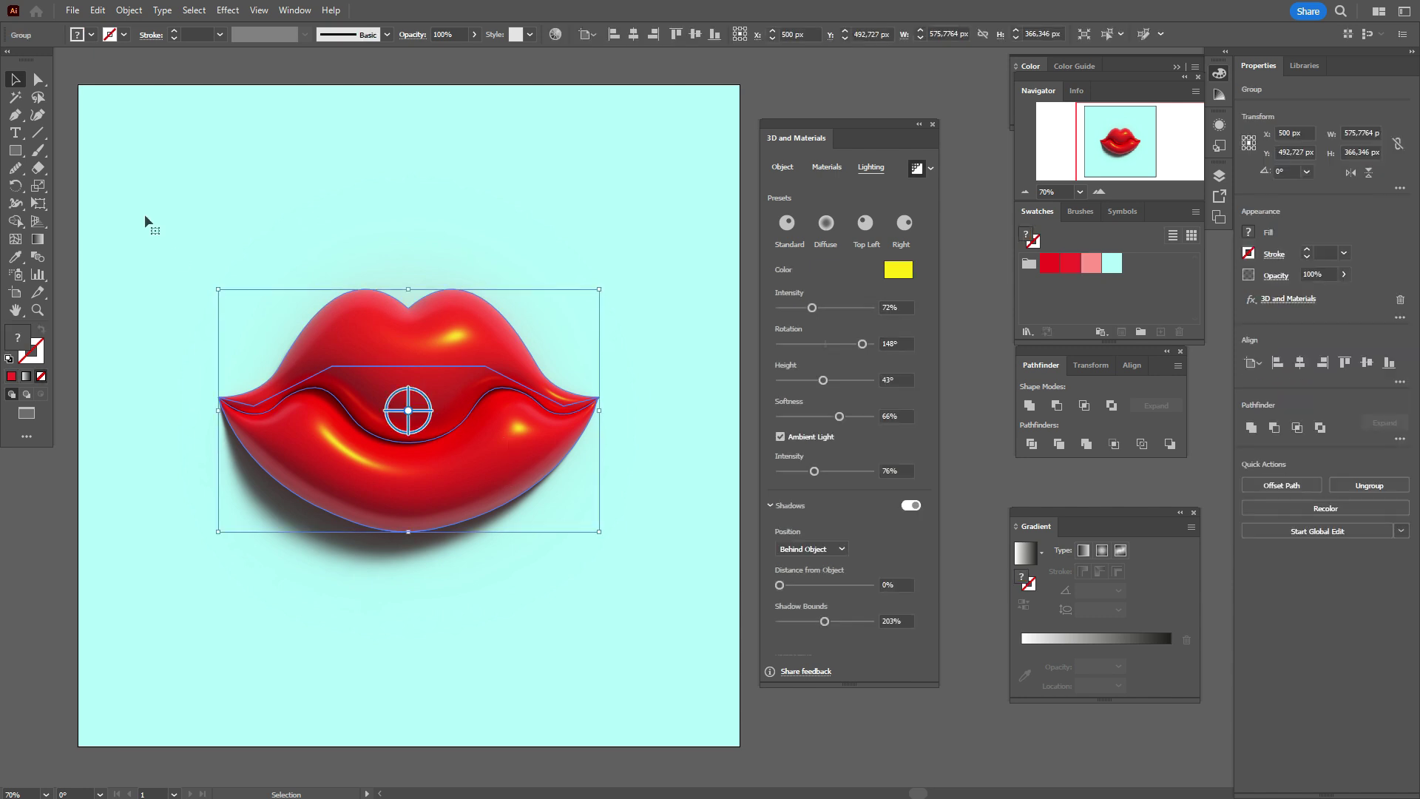
left_click(129, 10)
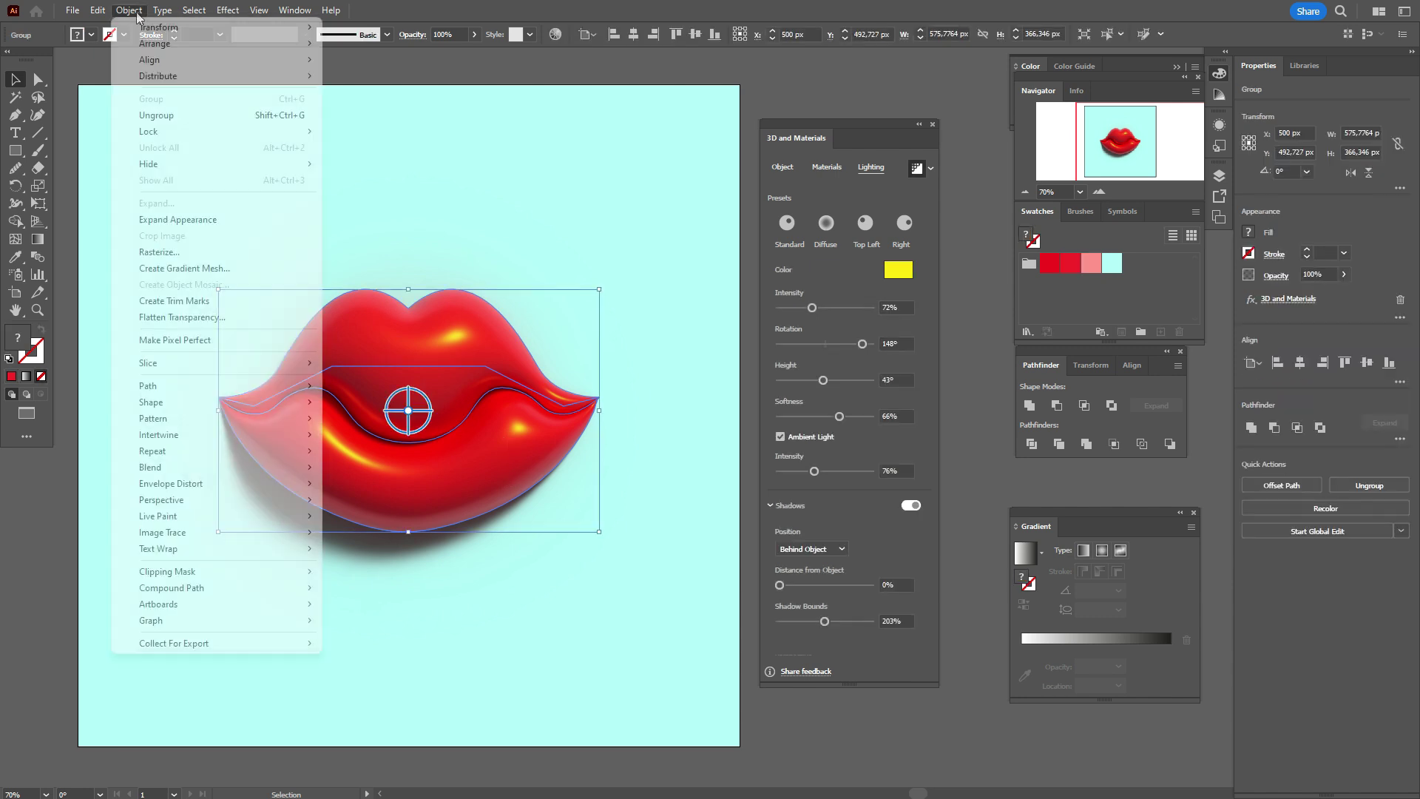
left_click(211, 220)
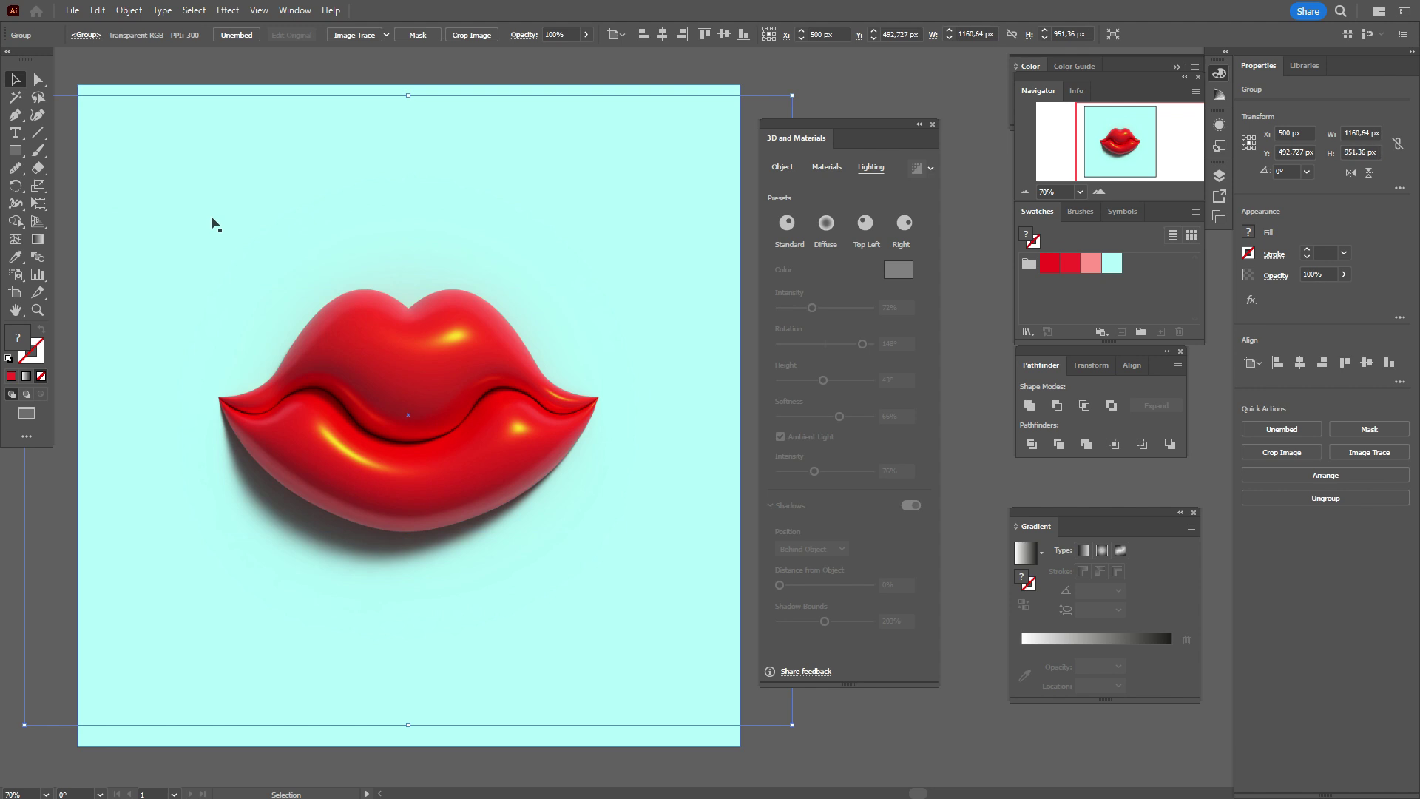
mouse_move(406, 389)
left_mouse_down()
mouse_move(432, 358)
mouse_move(422, 379)
left_mouse_up()
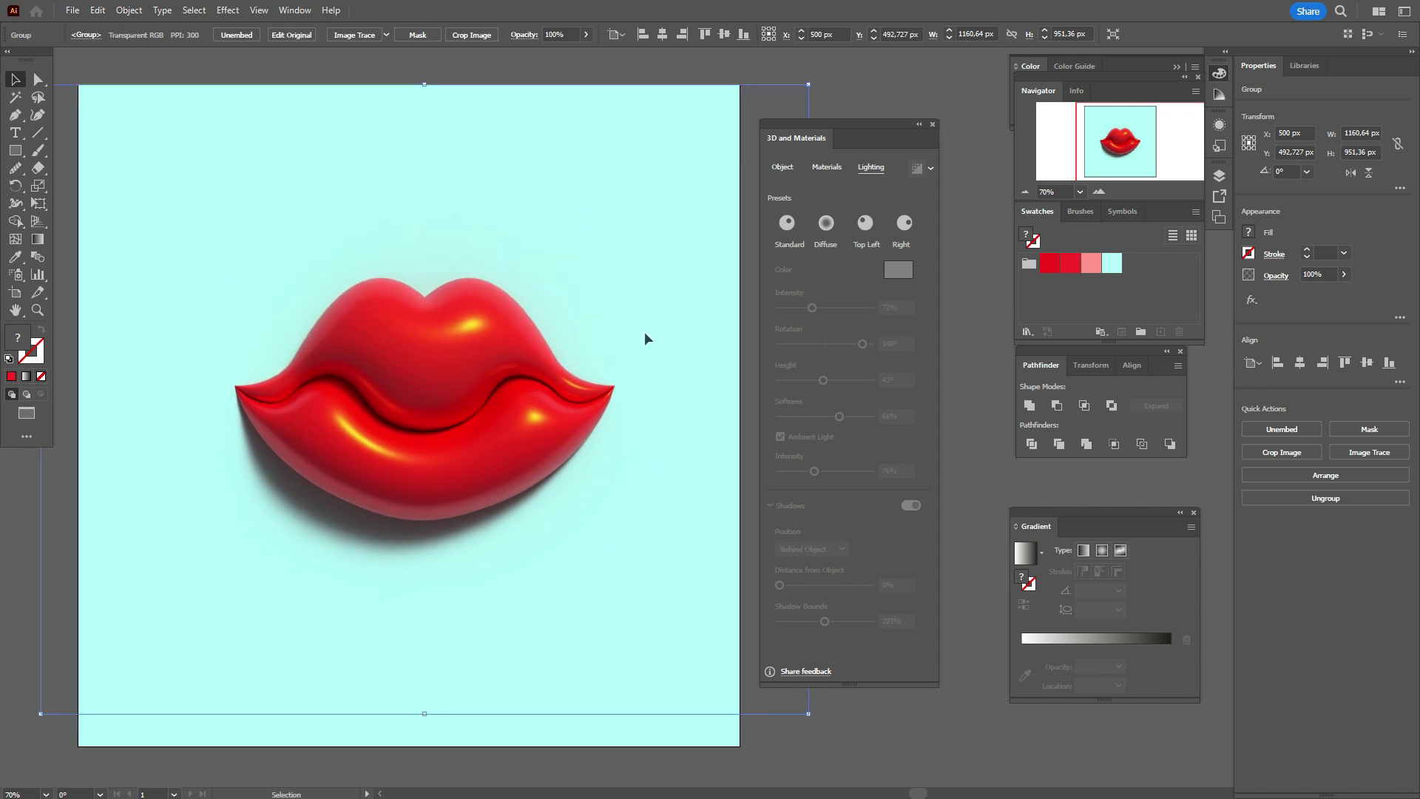
left_click(933, 124)
- Alt-drag a copy of the lips to the top-left corner and tilt it about 12°
left_click(15, 310)
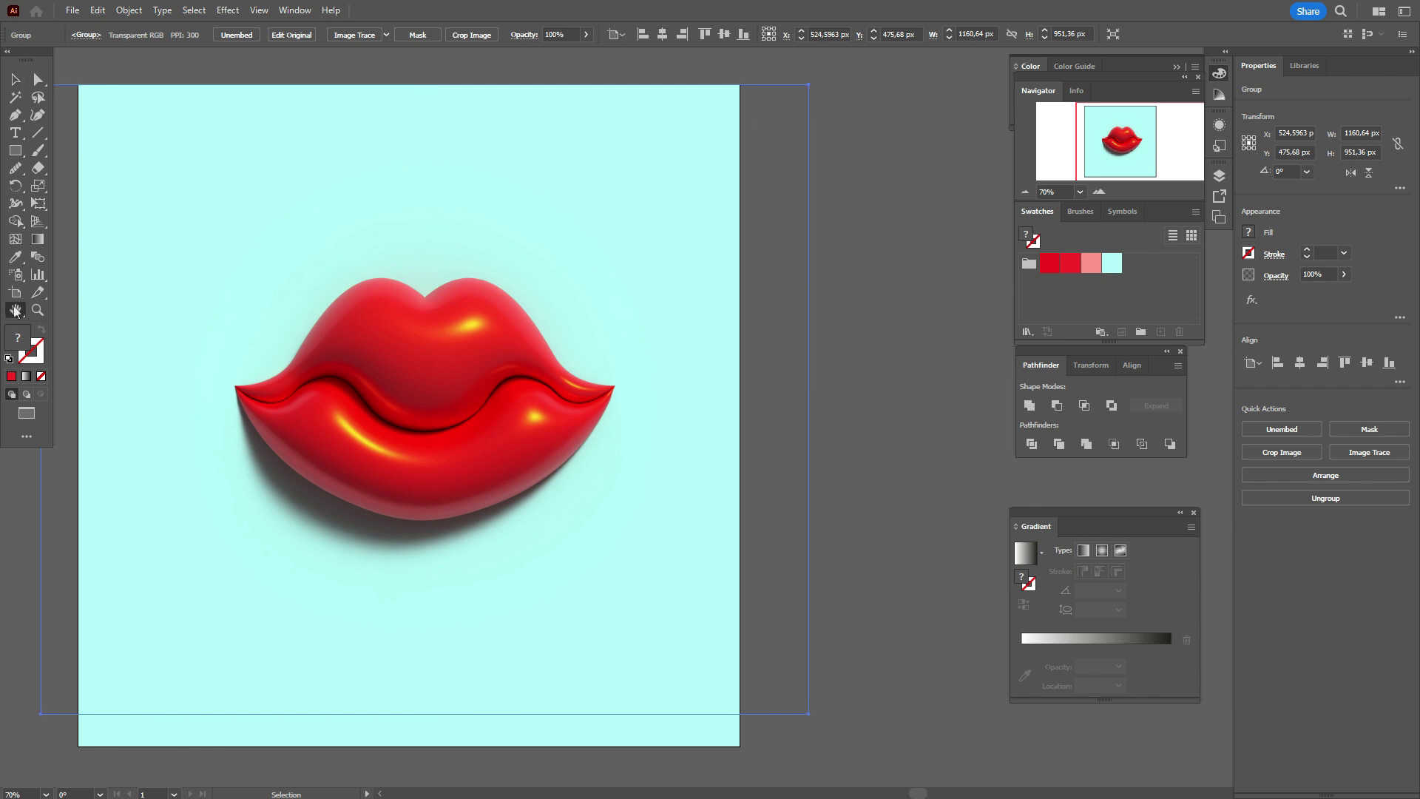
left_click_drag(240, 363, 362, 374)
left_click(15, 79)
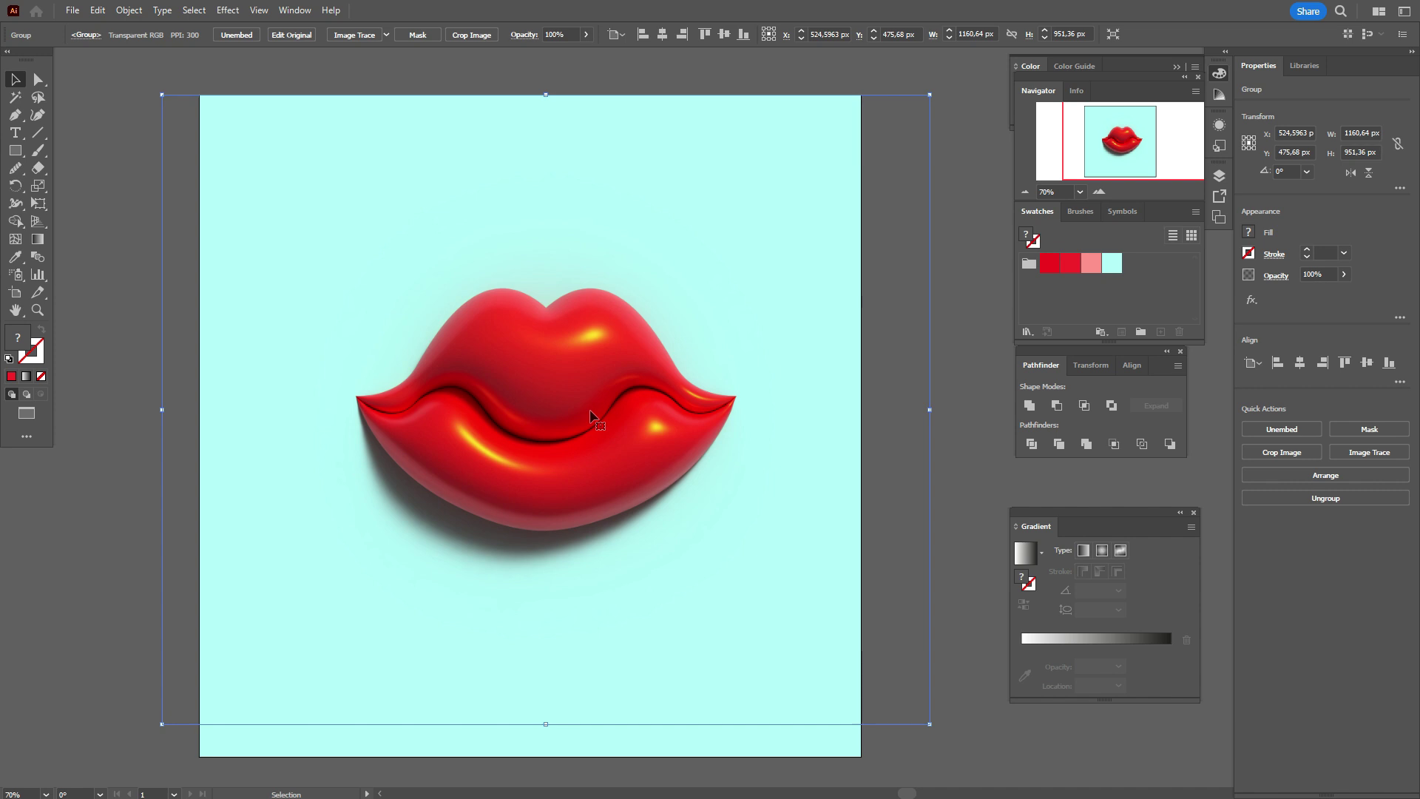
right_click(591, 413)
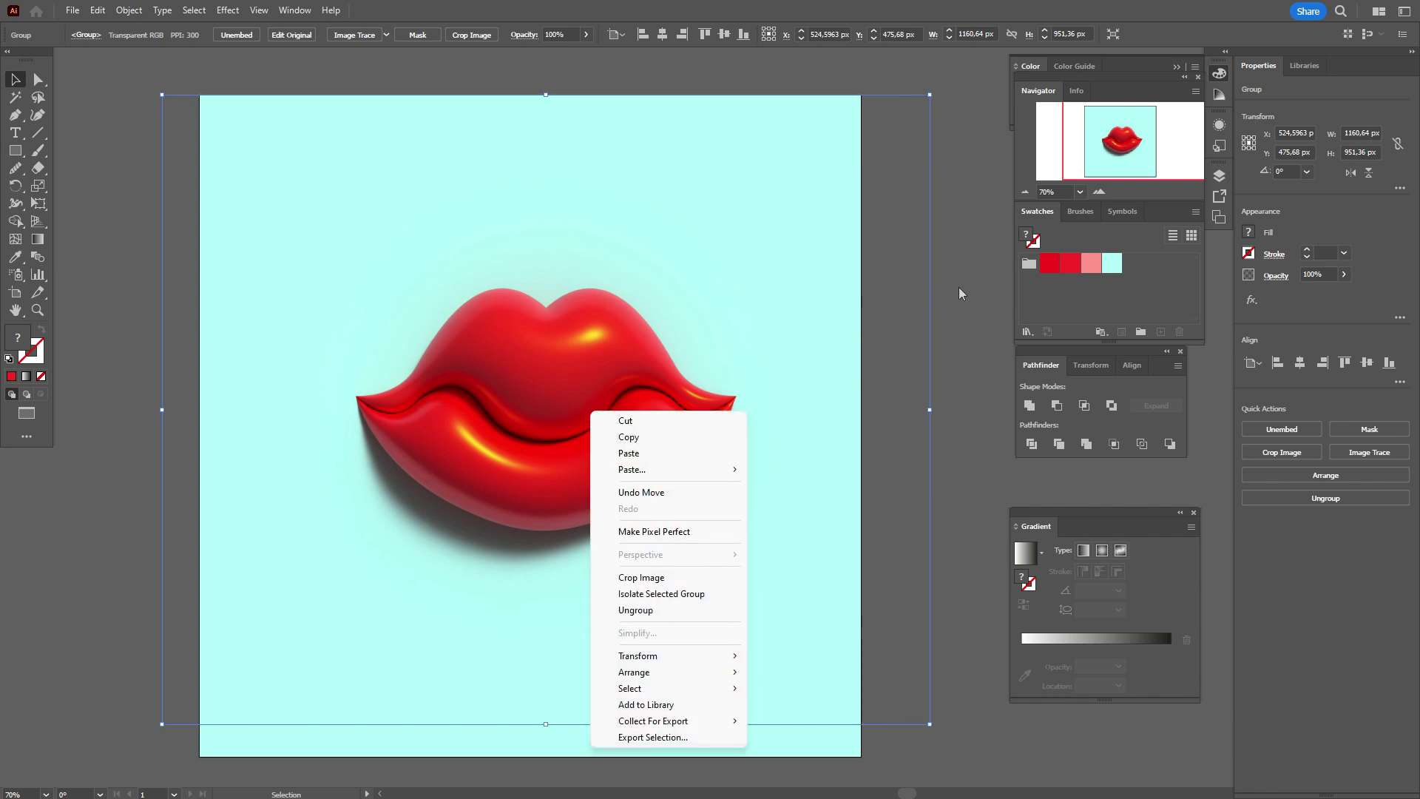
key("Escape")
key("a")
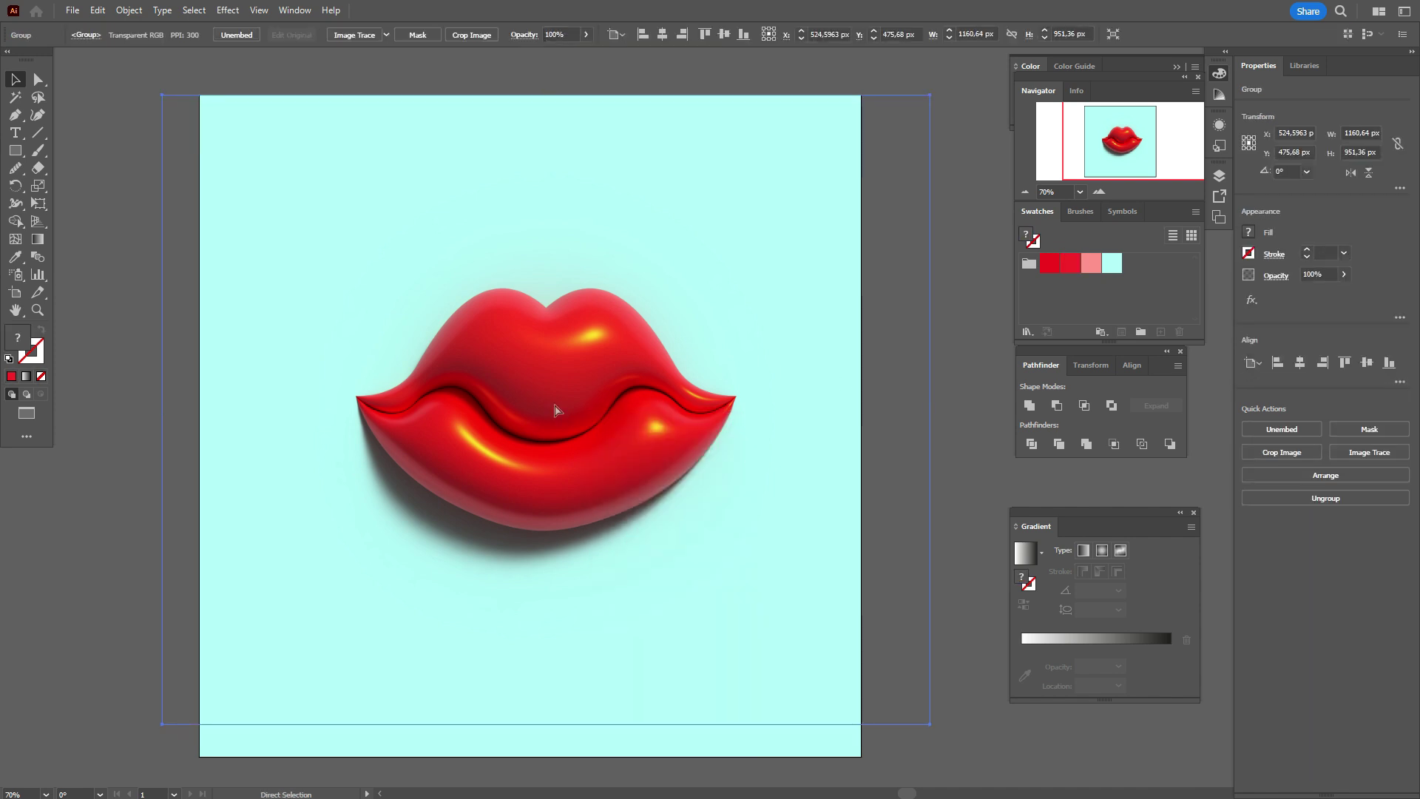
left_click_drag(557, 410, 268, 242)
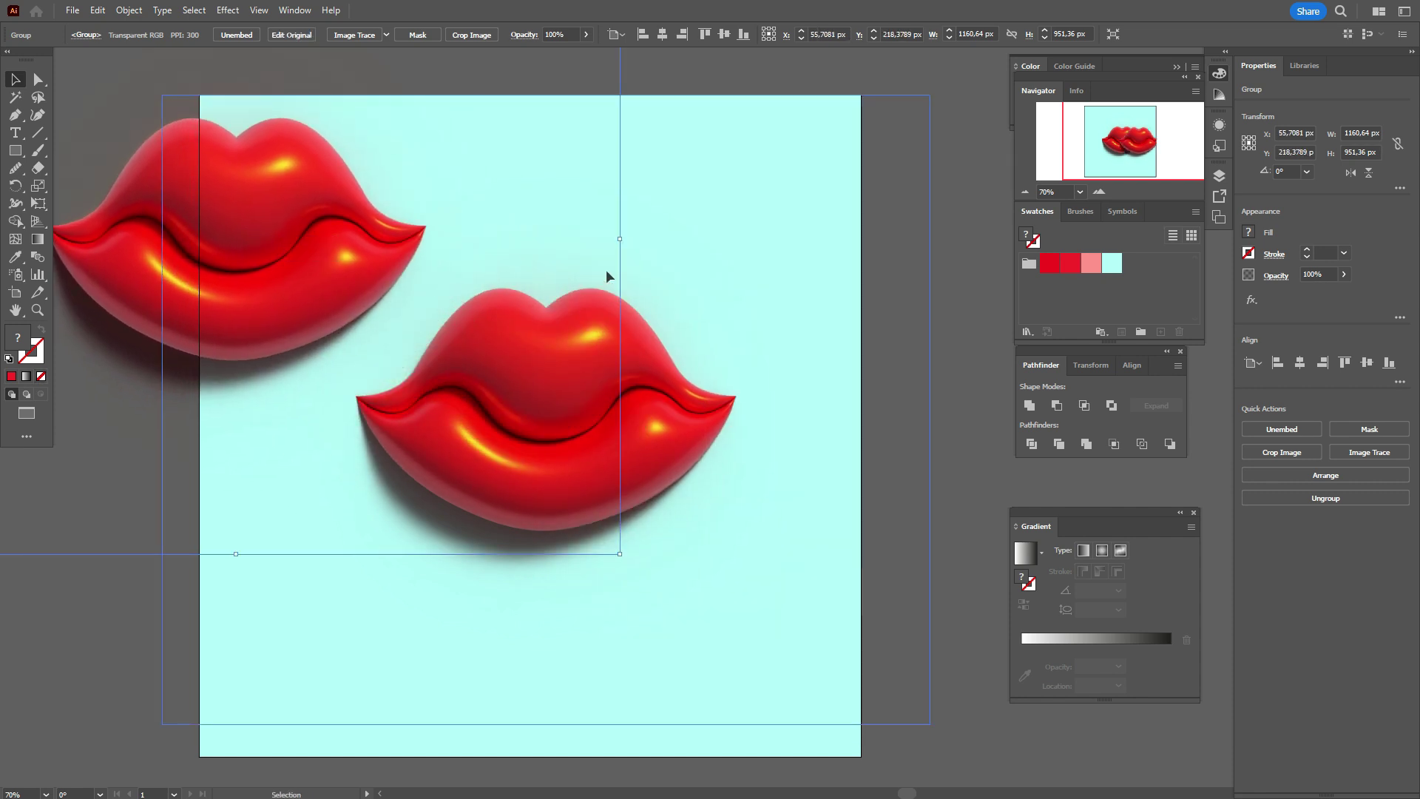
left_click_drag(622, 237, 655, 148)
left_click_drag(317, 236, 347, 245)
- Apply a Gaussian Blur of about 30 px radius to the tilted top-left copy
left_click(227, 10)
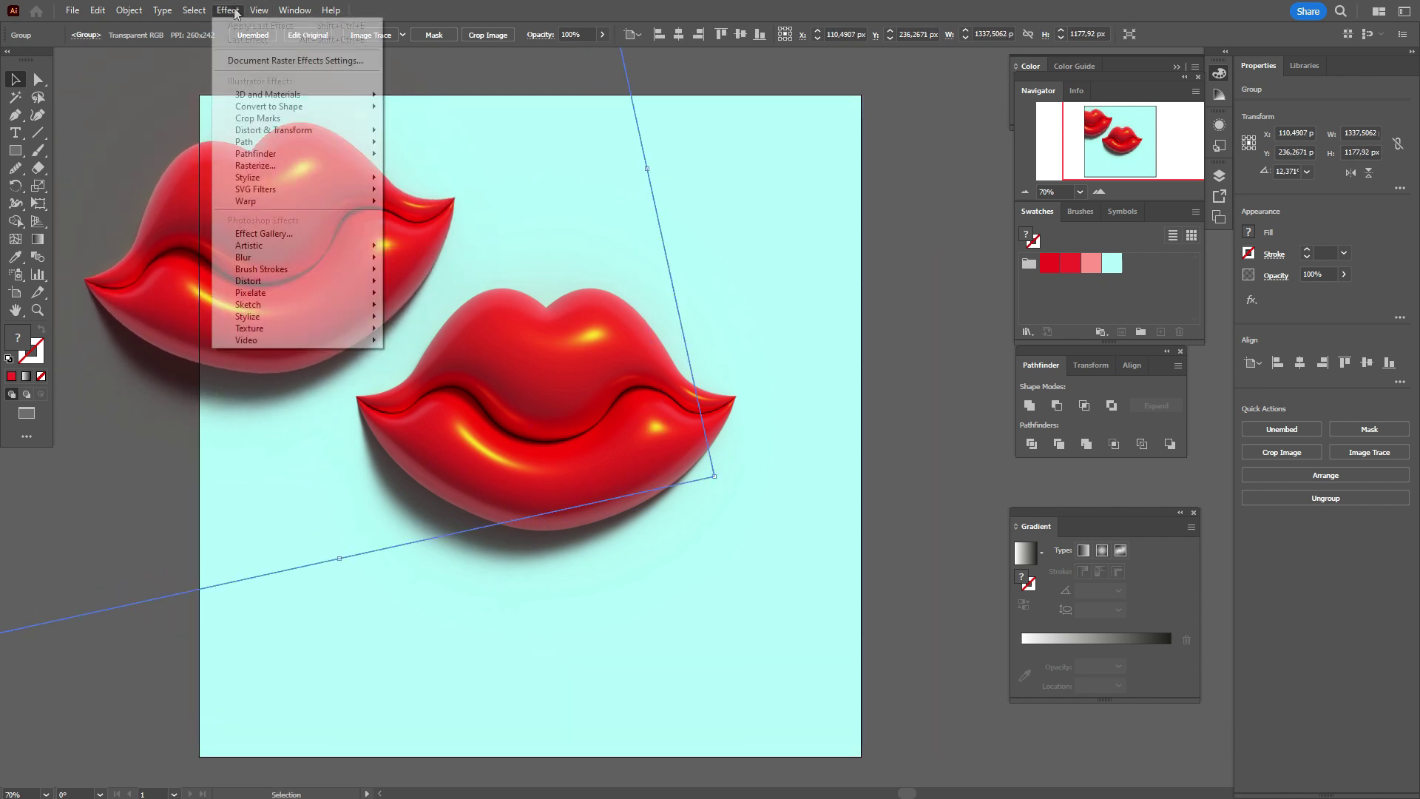
mouse_move(318, 258)
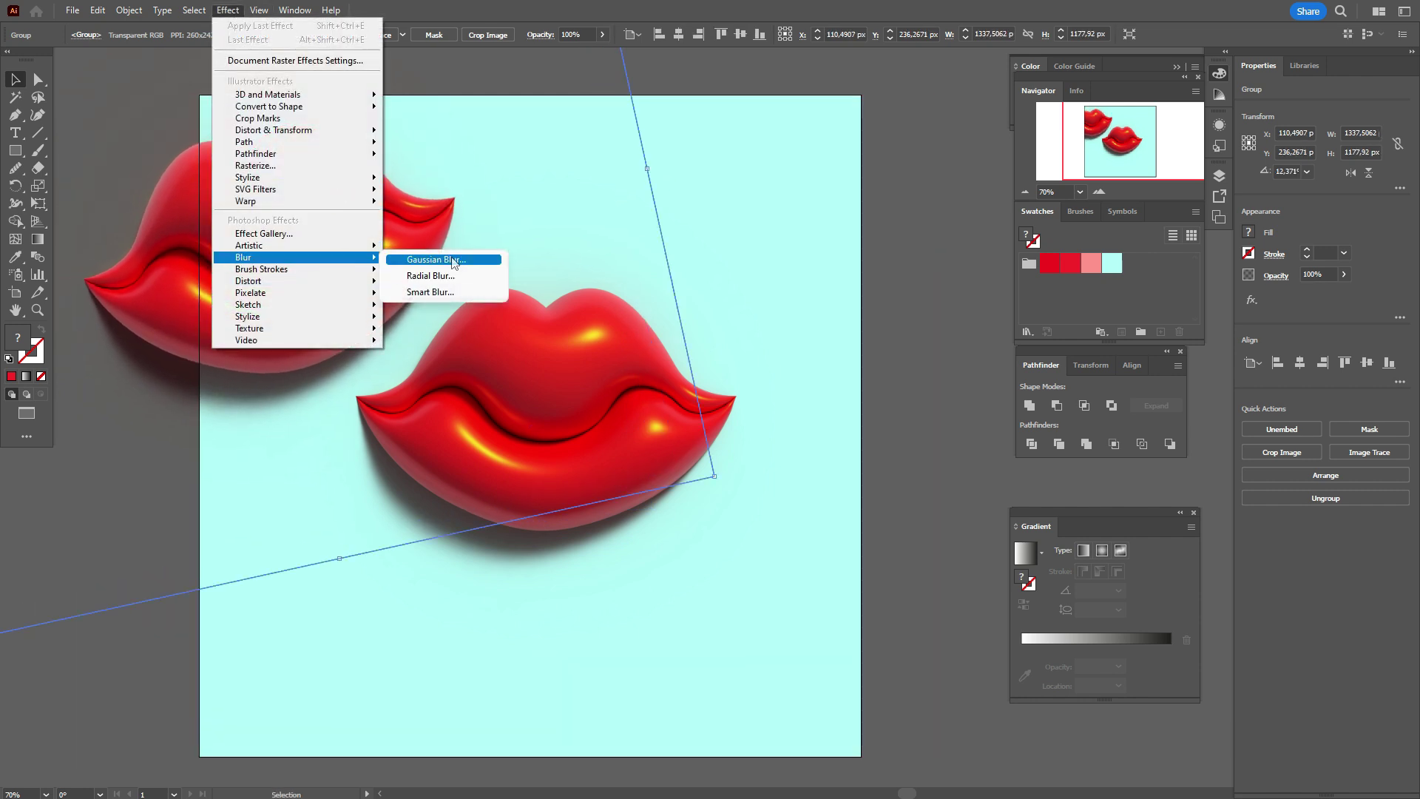
left_click(437, 259)
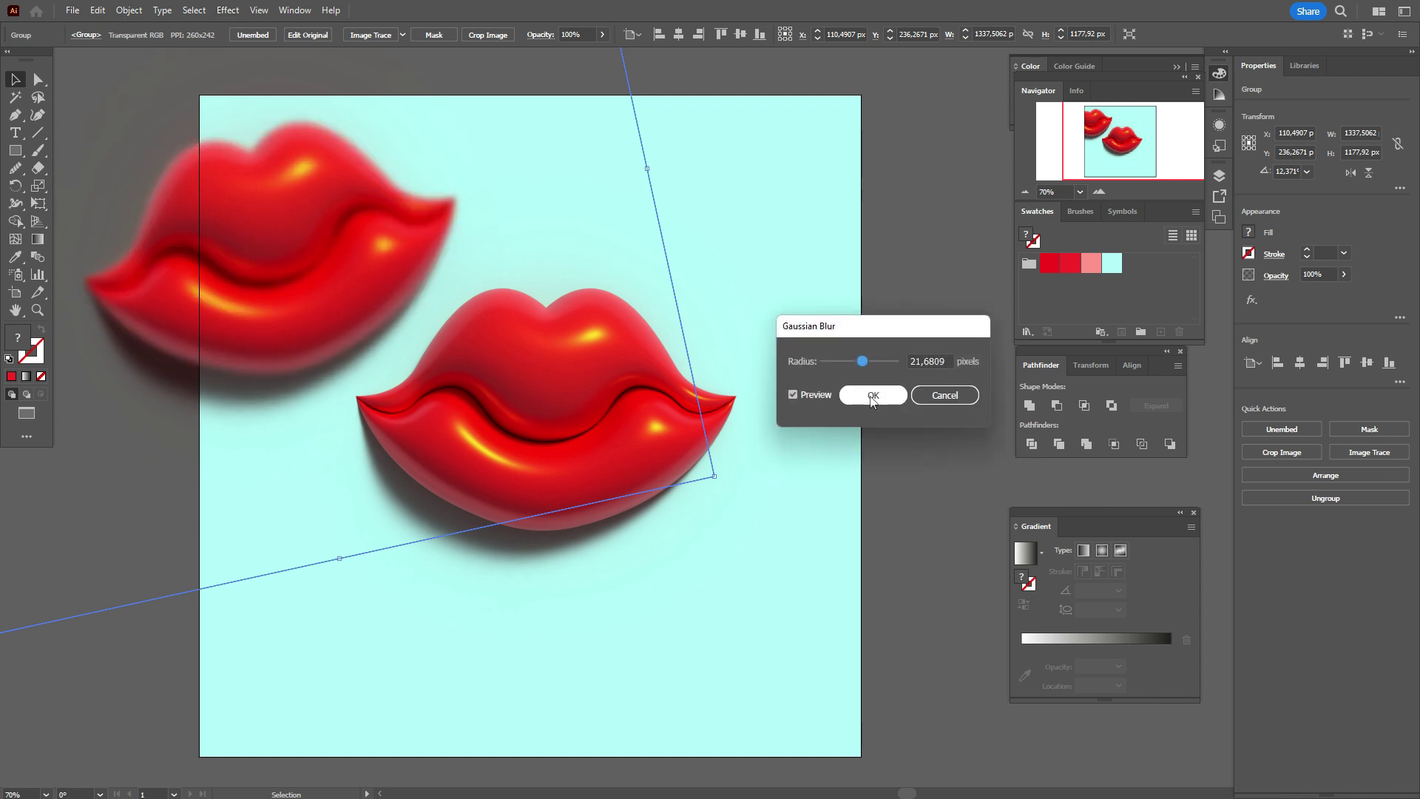
left_click_drag(870, 363, 868, 370)
left_click(874, 395)
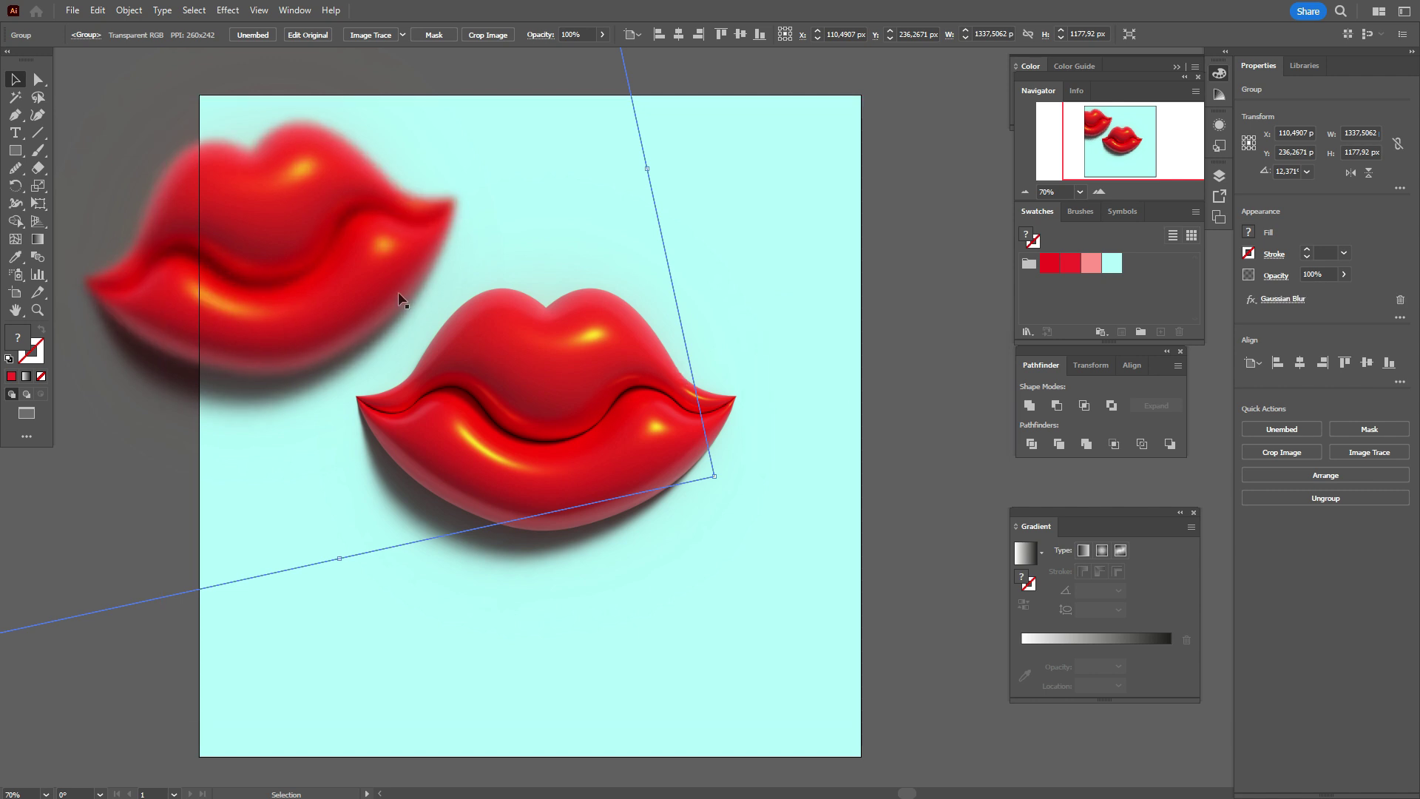
- Duplicate the blurred lips to the top-right corner, shrinking and repositioning that copy
left_click_drag(348, 278, 879, 231)
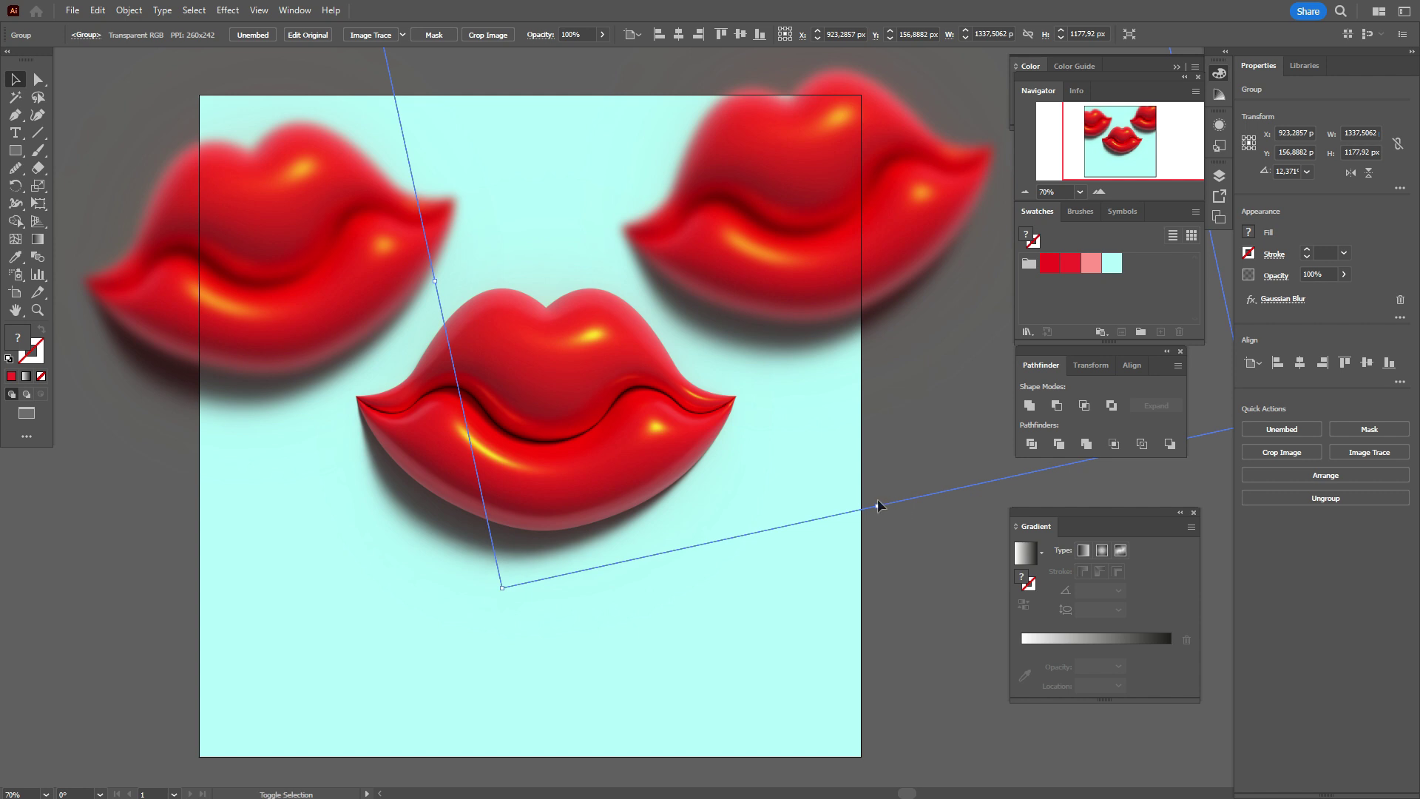
left_click_drag(880, 506, 878, 449)
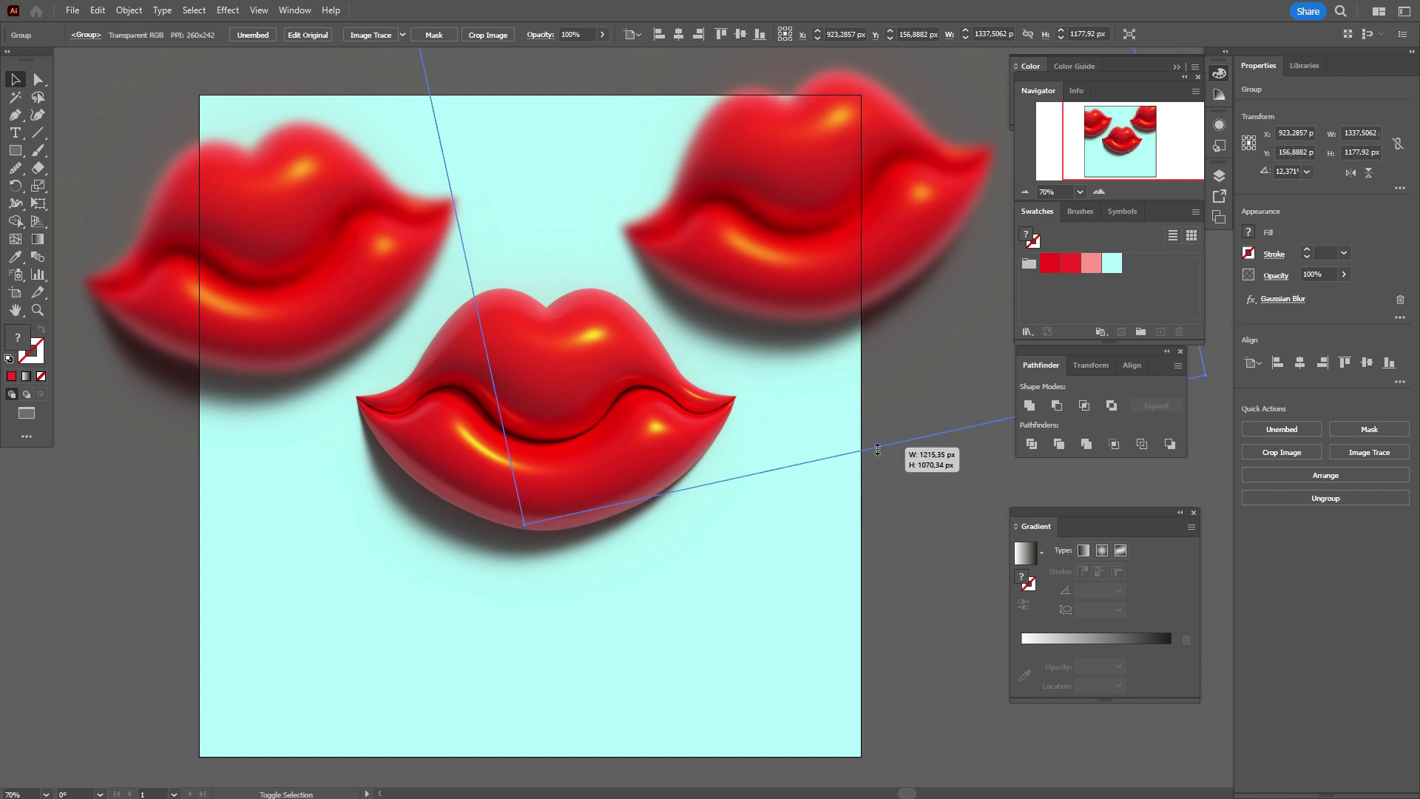
left_click_drag(877, 299, 878, 299)
left_click_drag(866, 199, 888, 244)
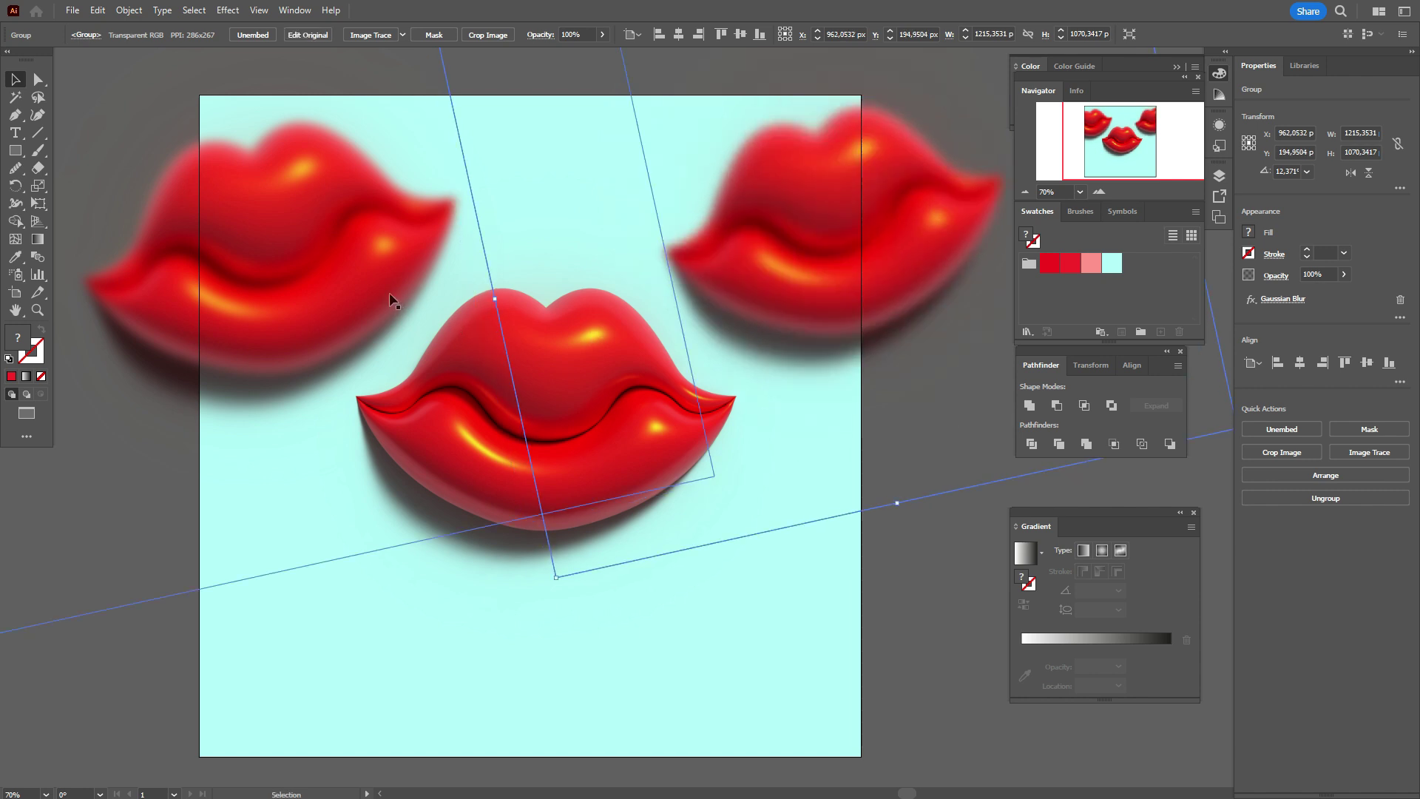
- Enlarge the top-left blurred copy and move it further up and left
left_click(384, 580)
left_click(346, 558)
left_click_drag(352, 585, 357, 618)
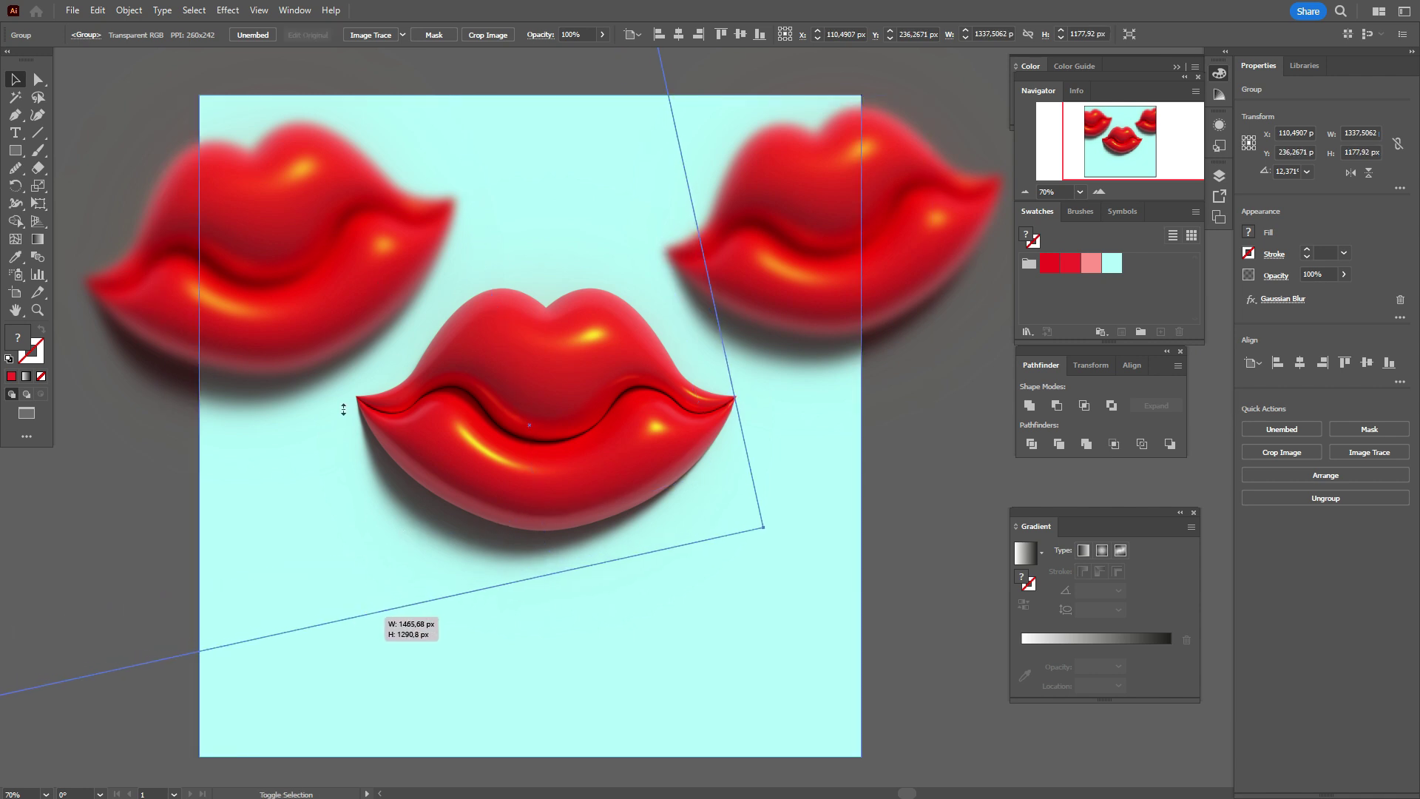
left_click_drag(328, 353, 310, 278)
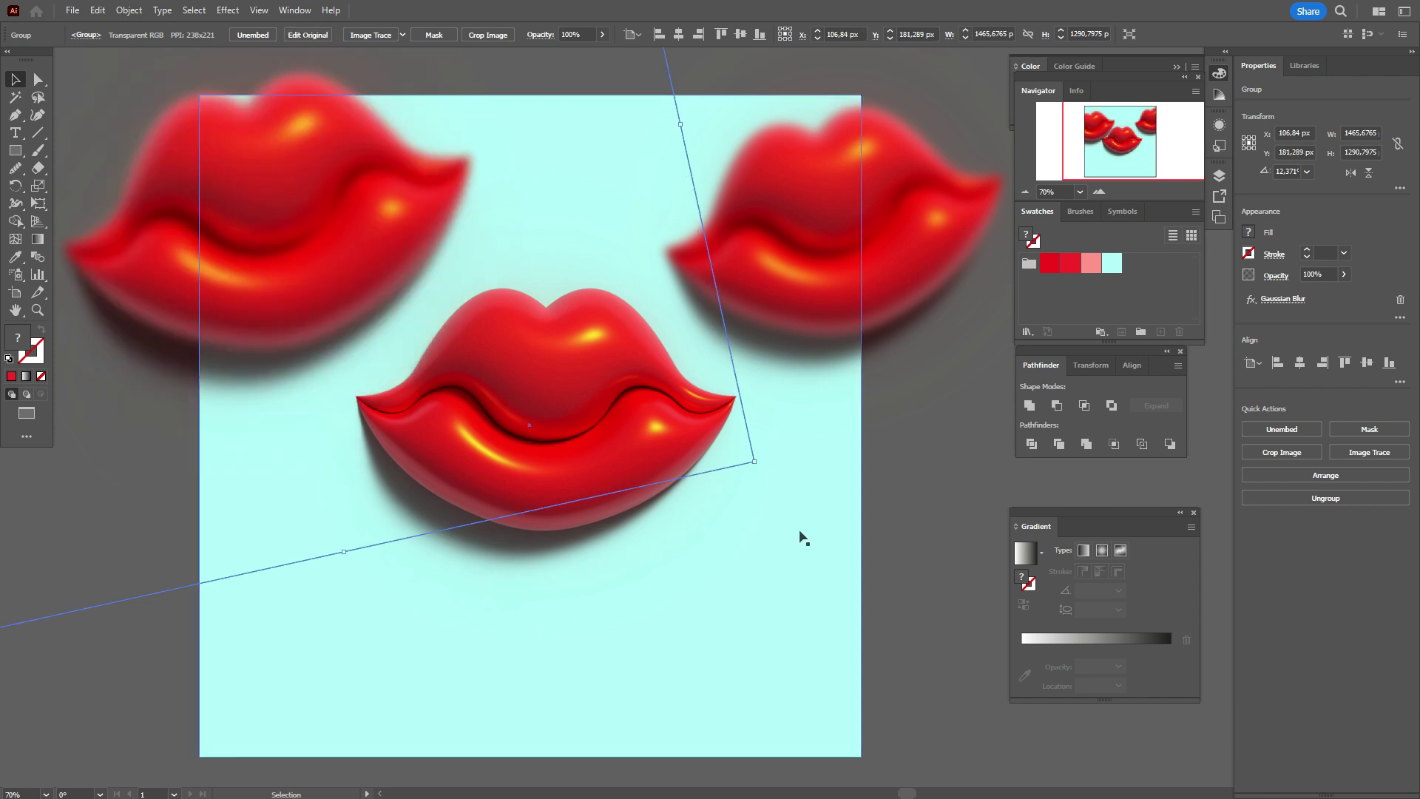
- Duplicate a blurred copy into the lower-left corner and rotate it to 354.29°
left_click(894, 438)
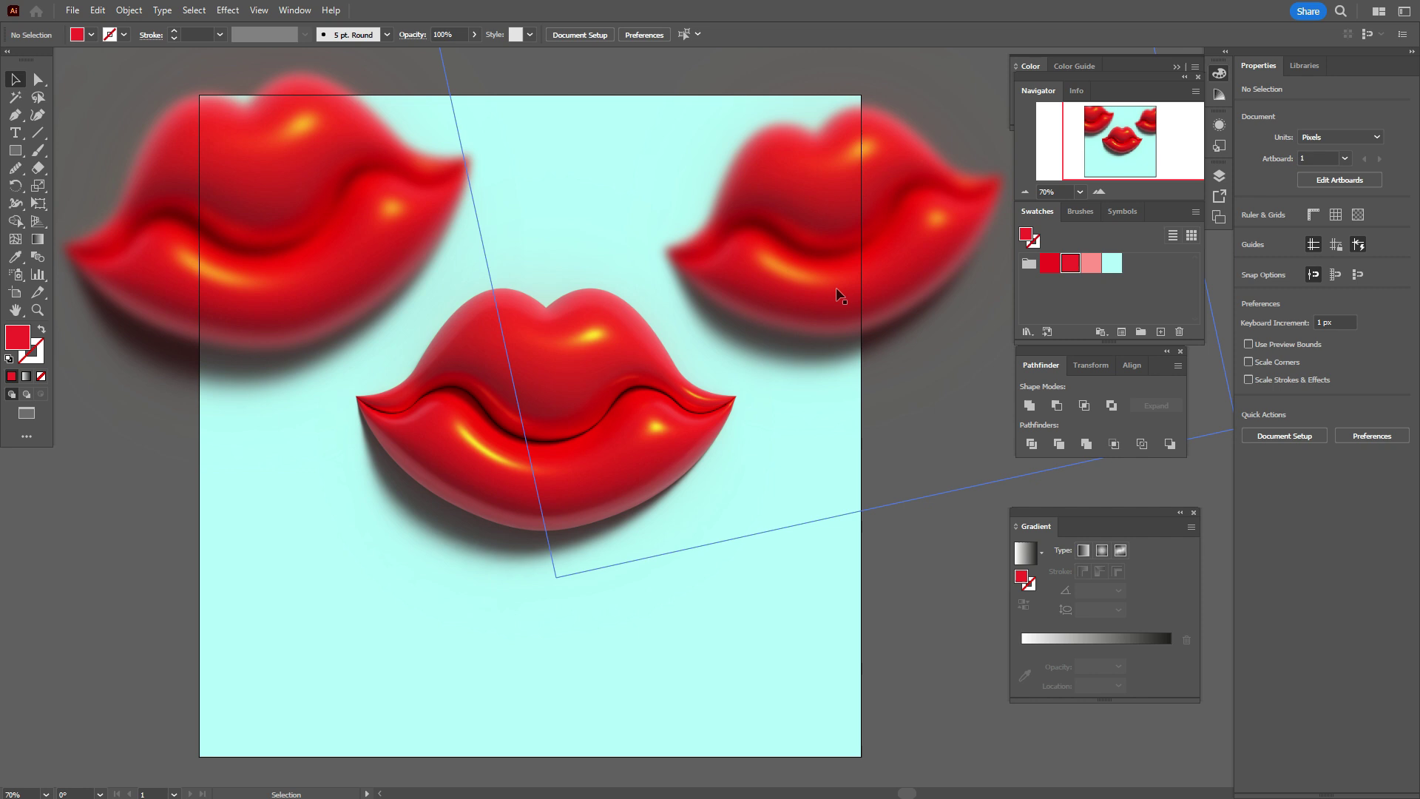
left_click_drag(840, 296, 263, 688)
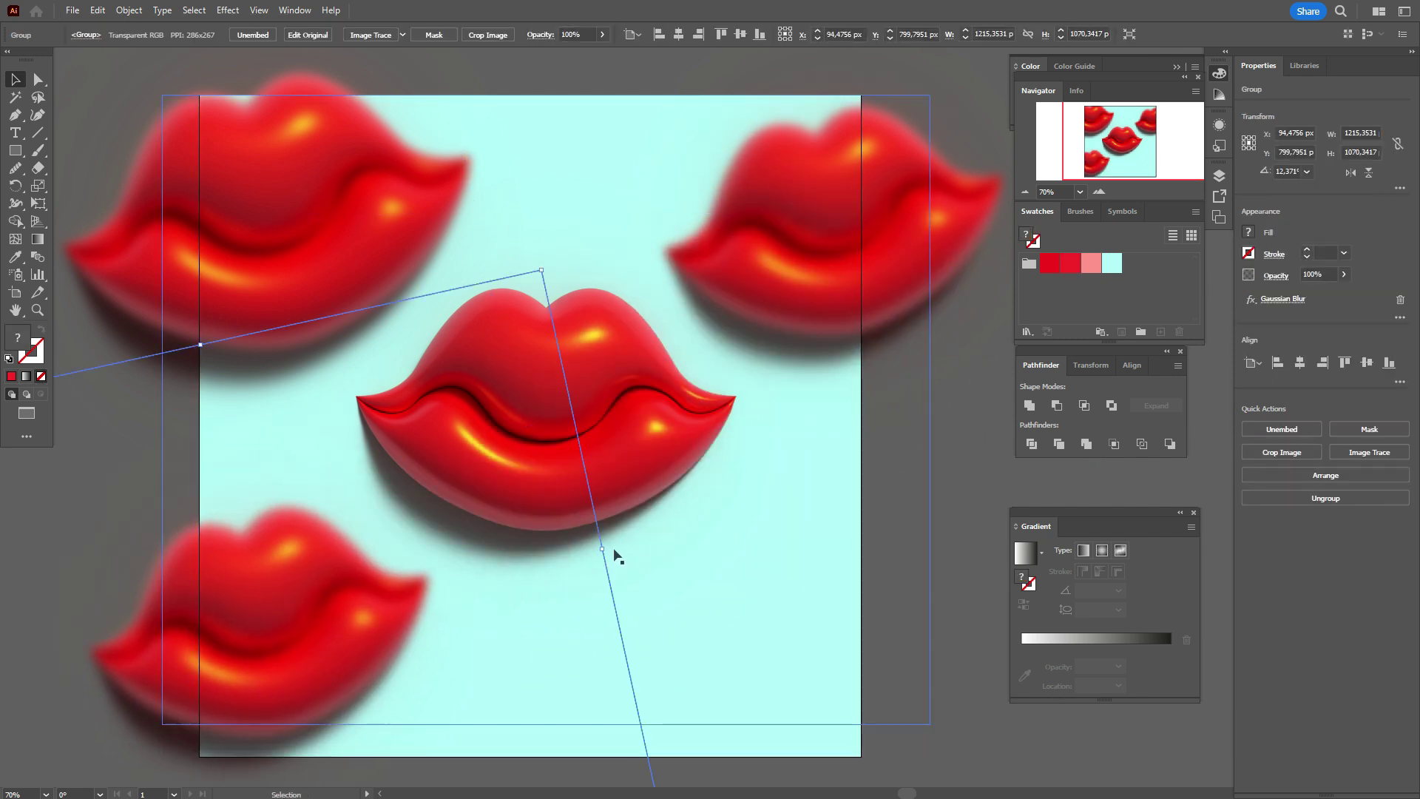
left_click_drag(609, 549, 611, 662)
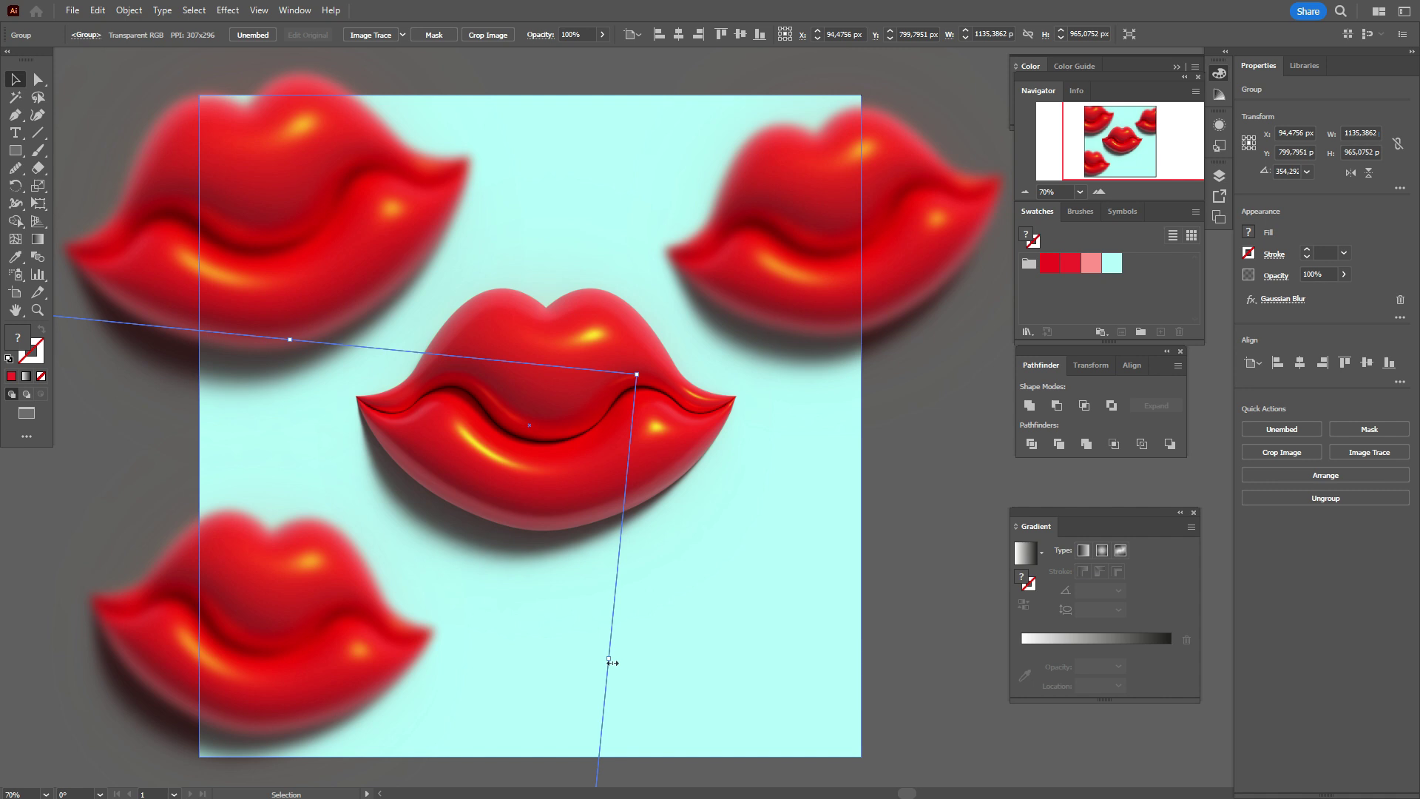
- Reduce the lower-left copy's Gaussian Blur radius to about 26 px
left_click(1290, 300)
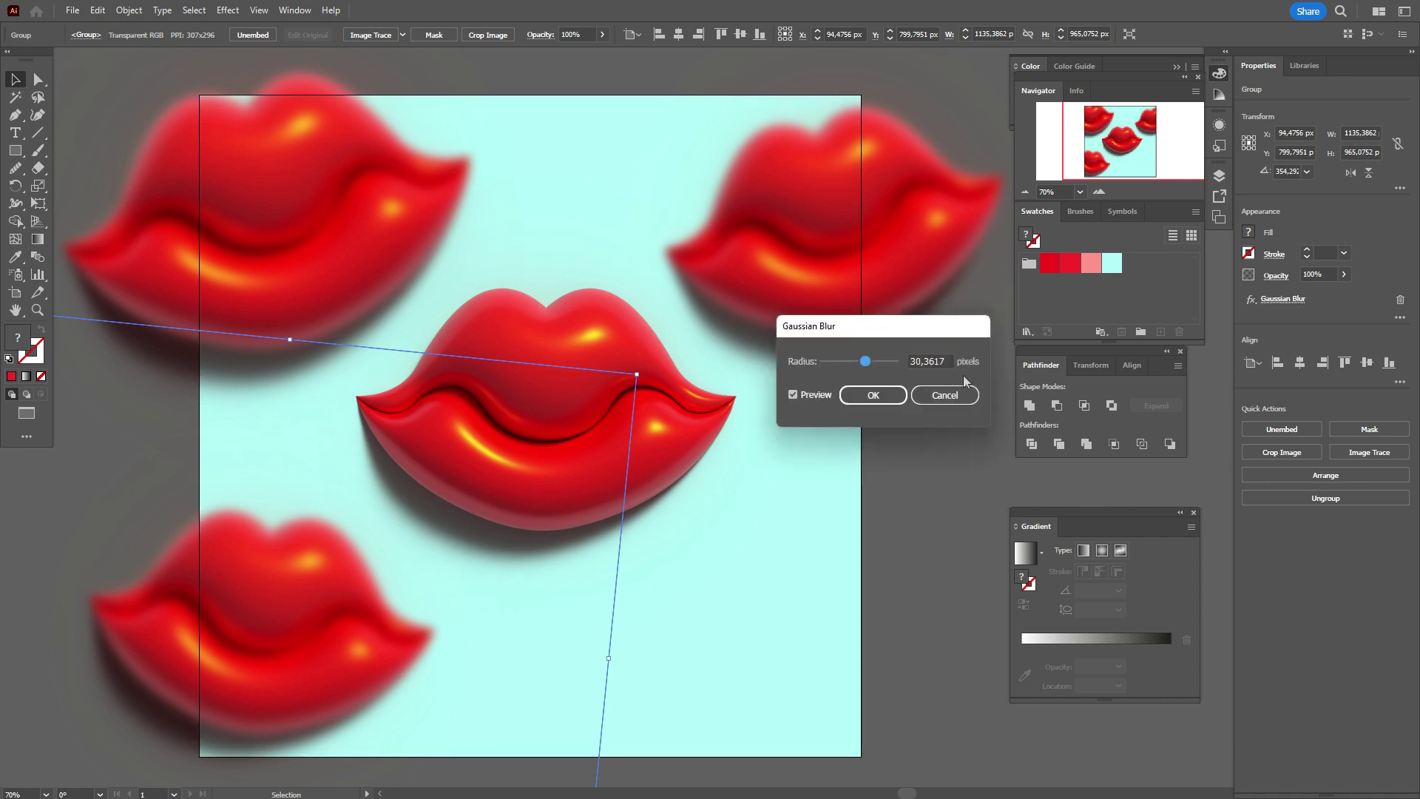
left_click_drag(867, 362, 864, 375)
left_click(879, 400)
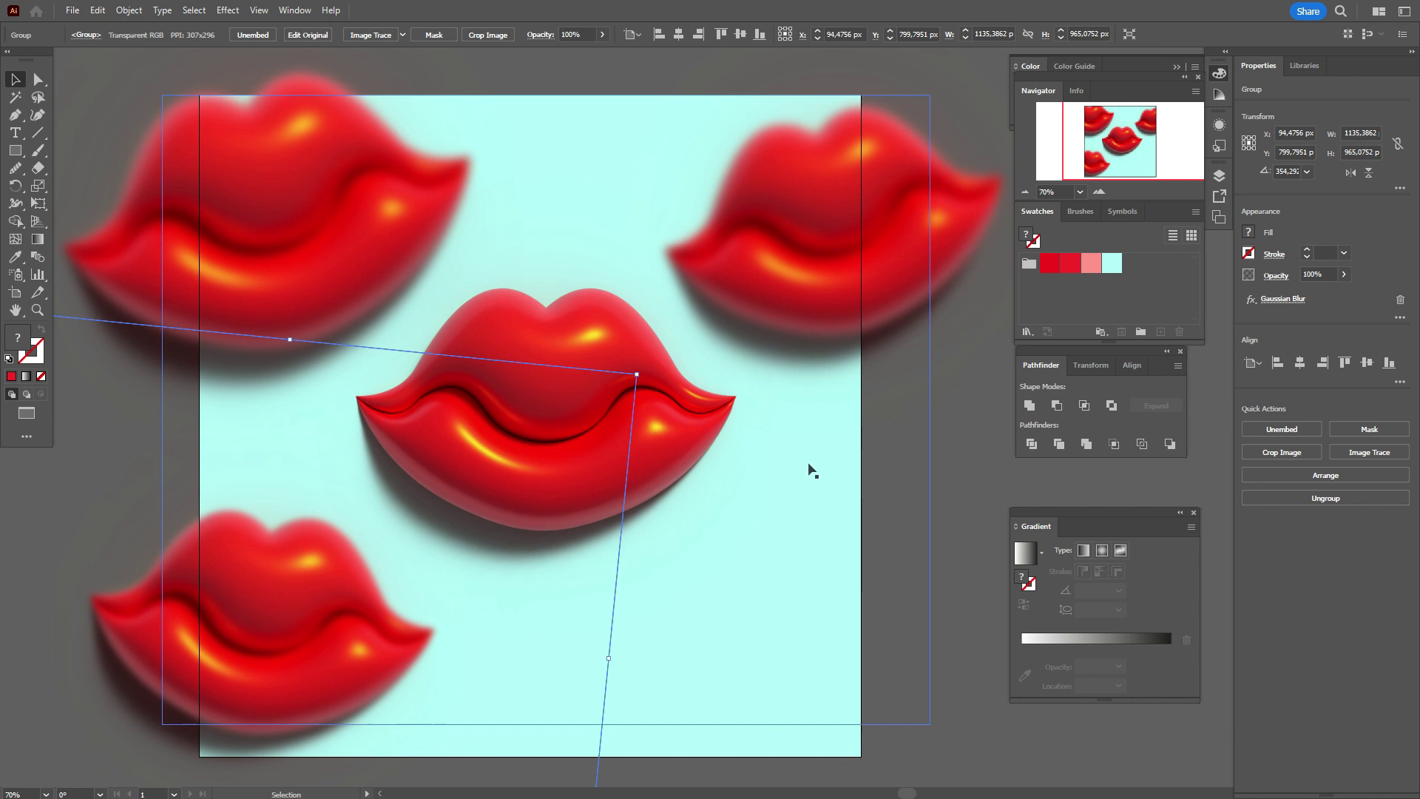
- Copy the lower-left lips to the lower-right corner, then enlarge and shift the central lips
left_click_drag(259, 625, 852, 690)
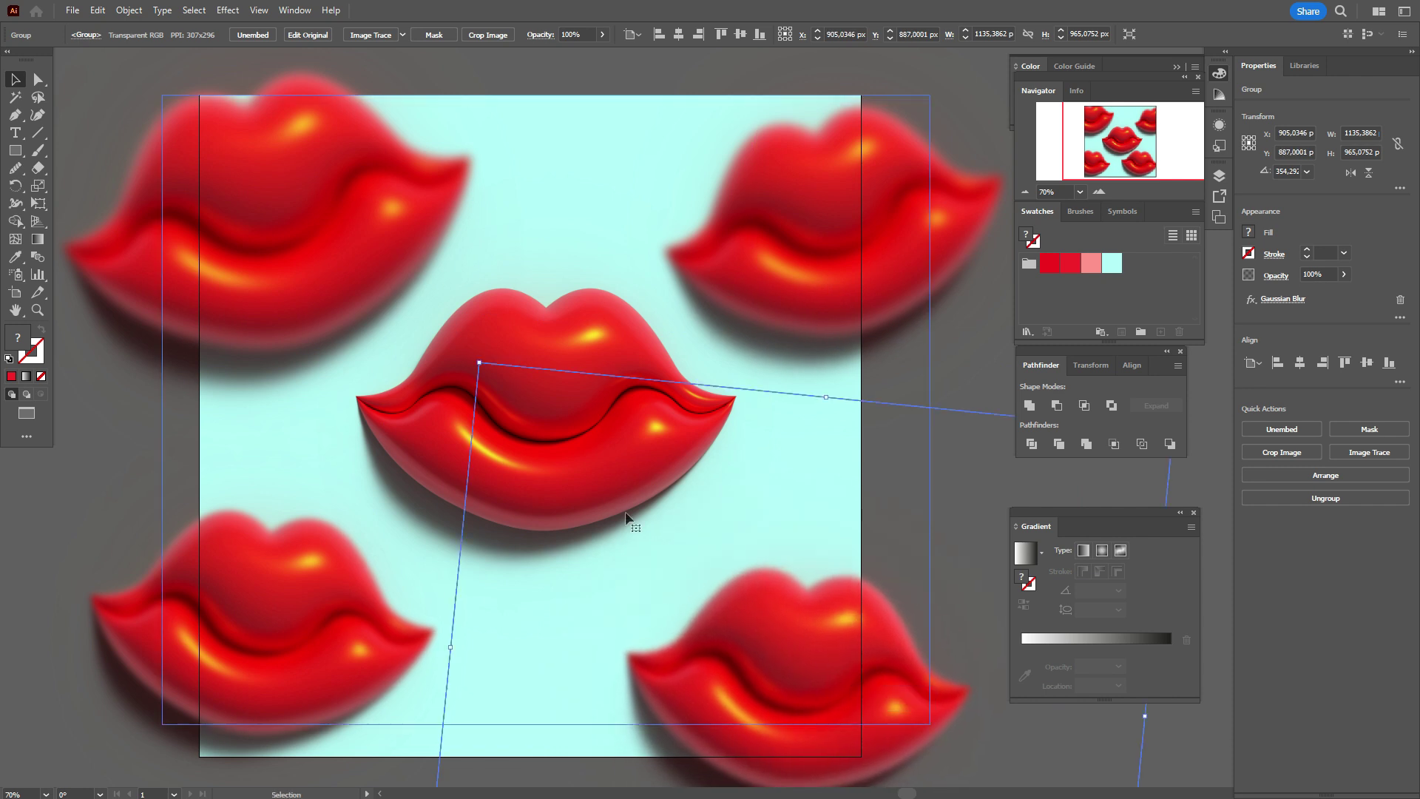
left_click(568, 464)
left_click_drag(162, 409, 95, 425)
left_click_drag(474, 430, 508, 441)
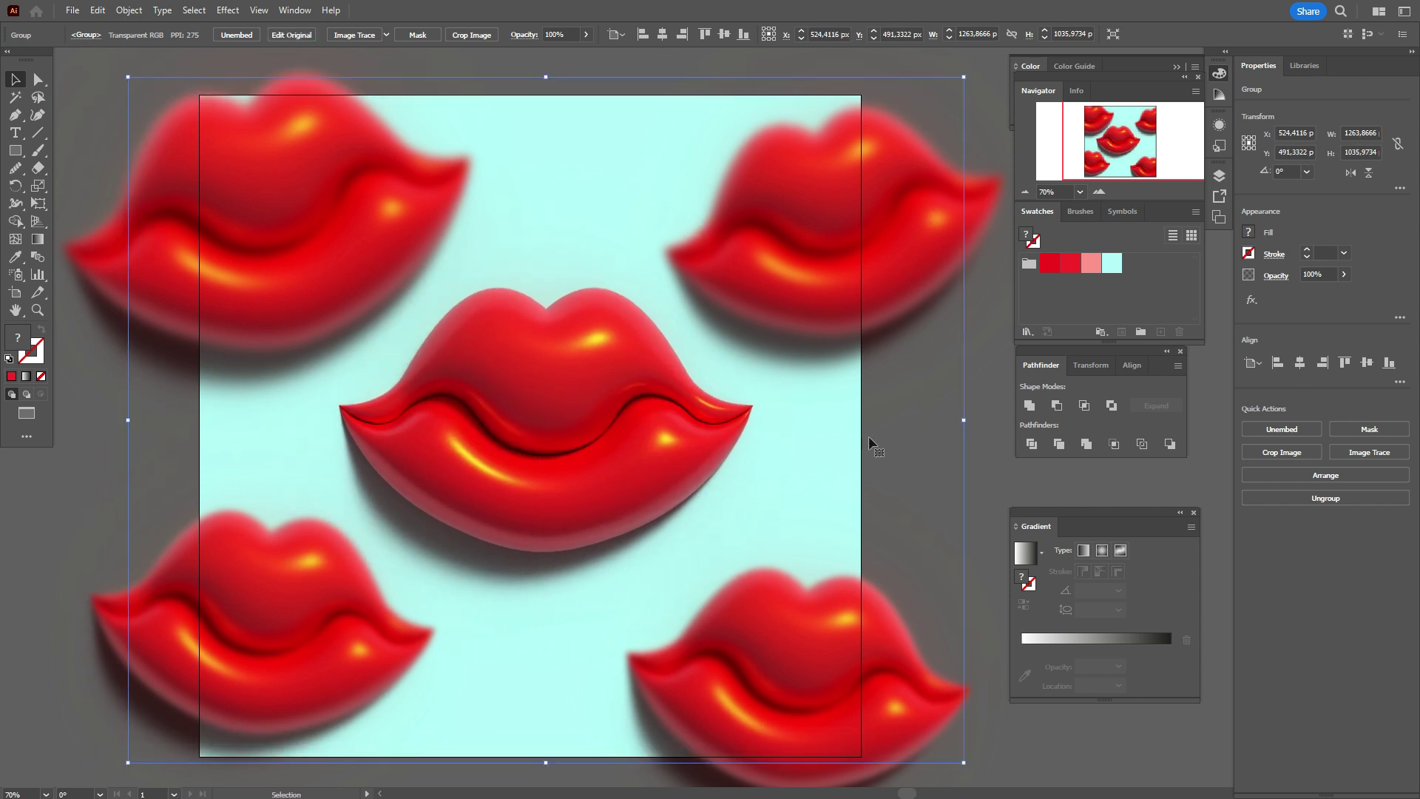
- Move the top-right lips copy about 38 px further left
left_click(978, 437)
left_click_drag(907, 245, 881, 245)
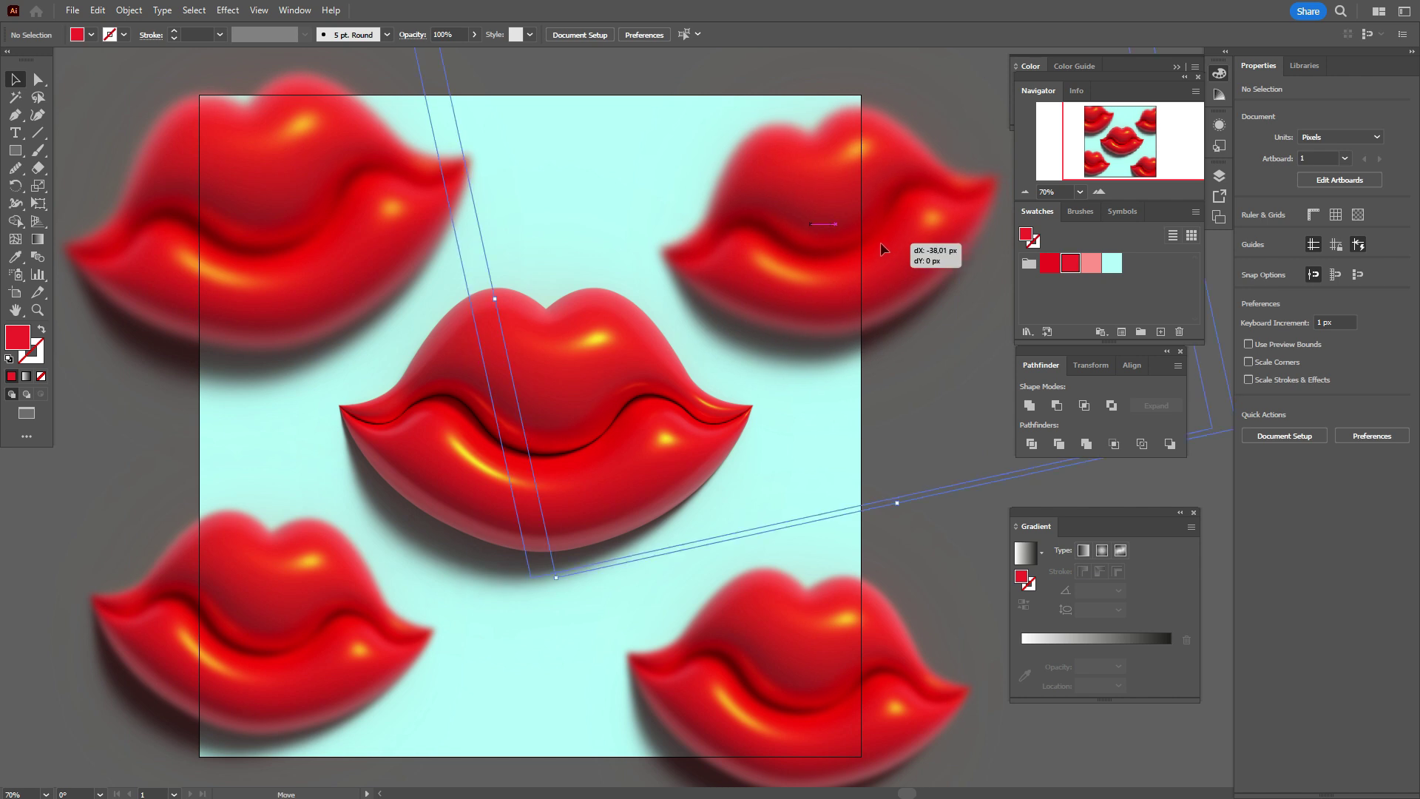
left_click_drag(991, 482, 991, 482)
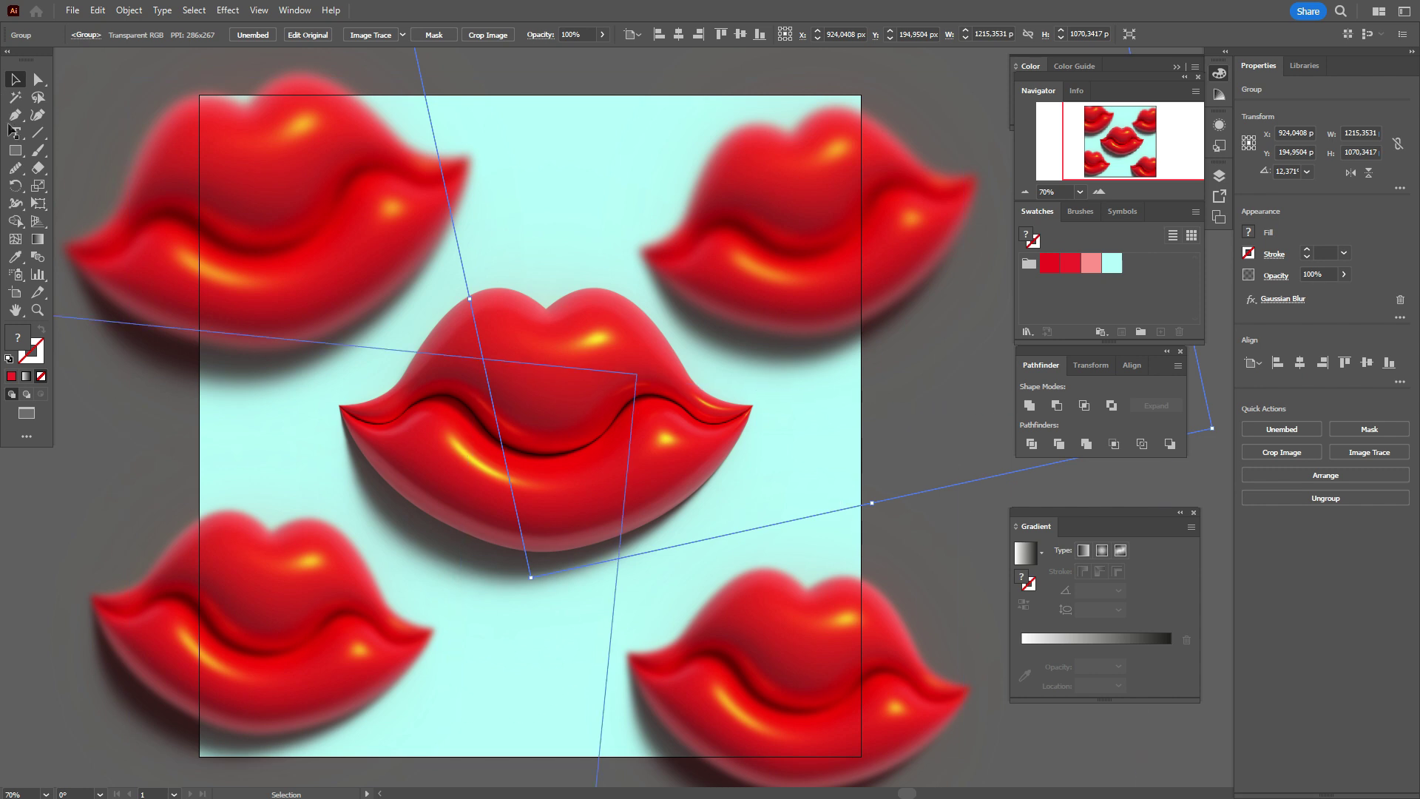
left_click(15, 151)
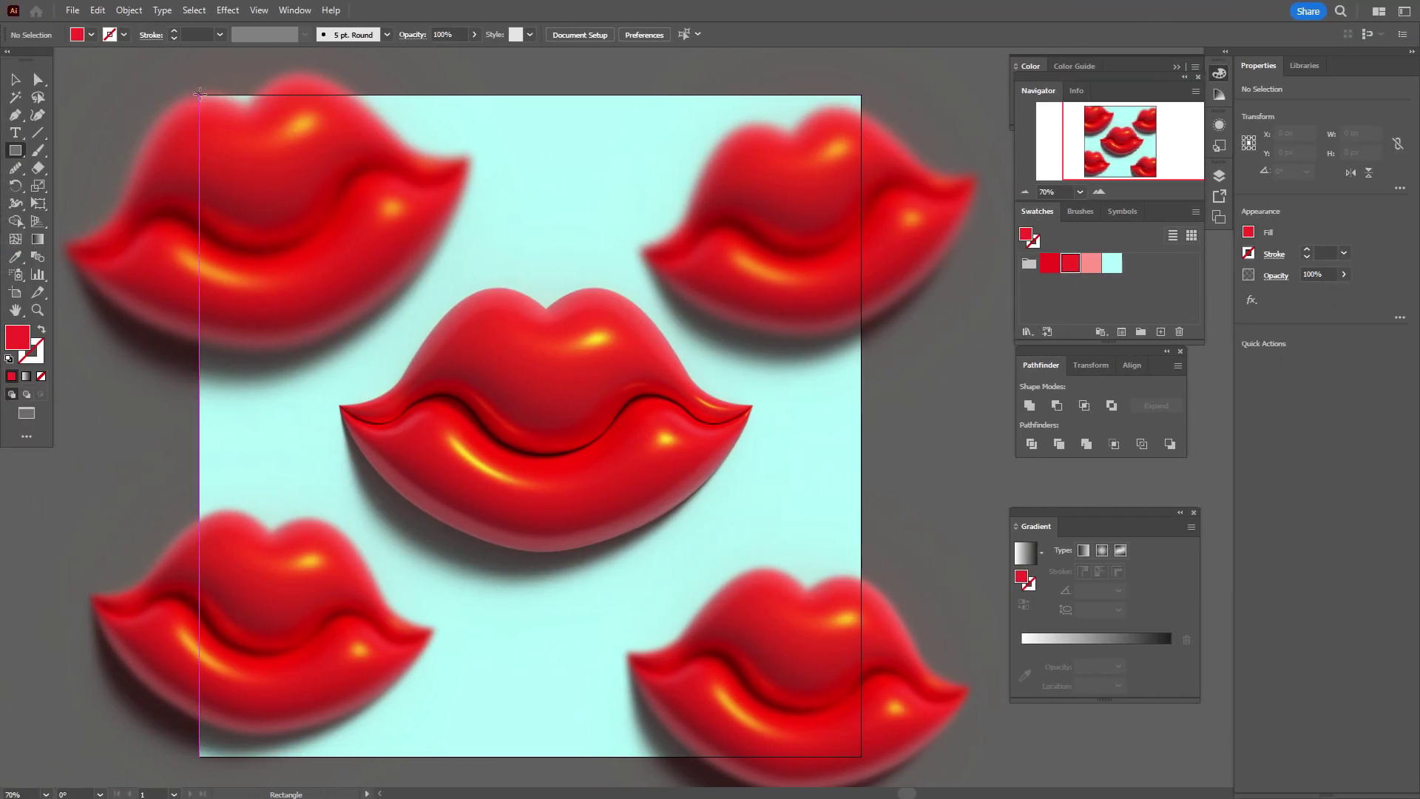
- Clip all the artwork to a 1000 × 1000 px square over the artboard, cropping the corner lips
left_click_drag(199, 95, 862, 670)
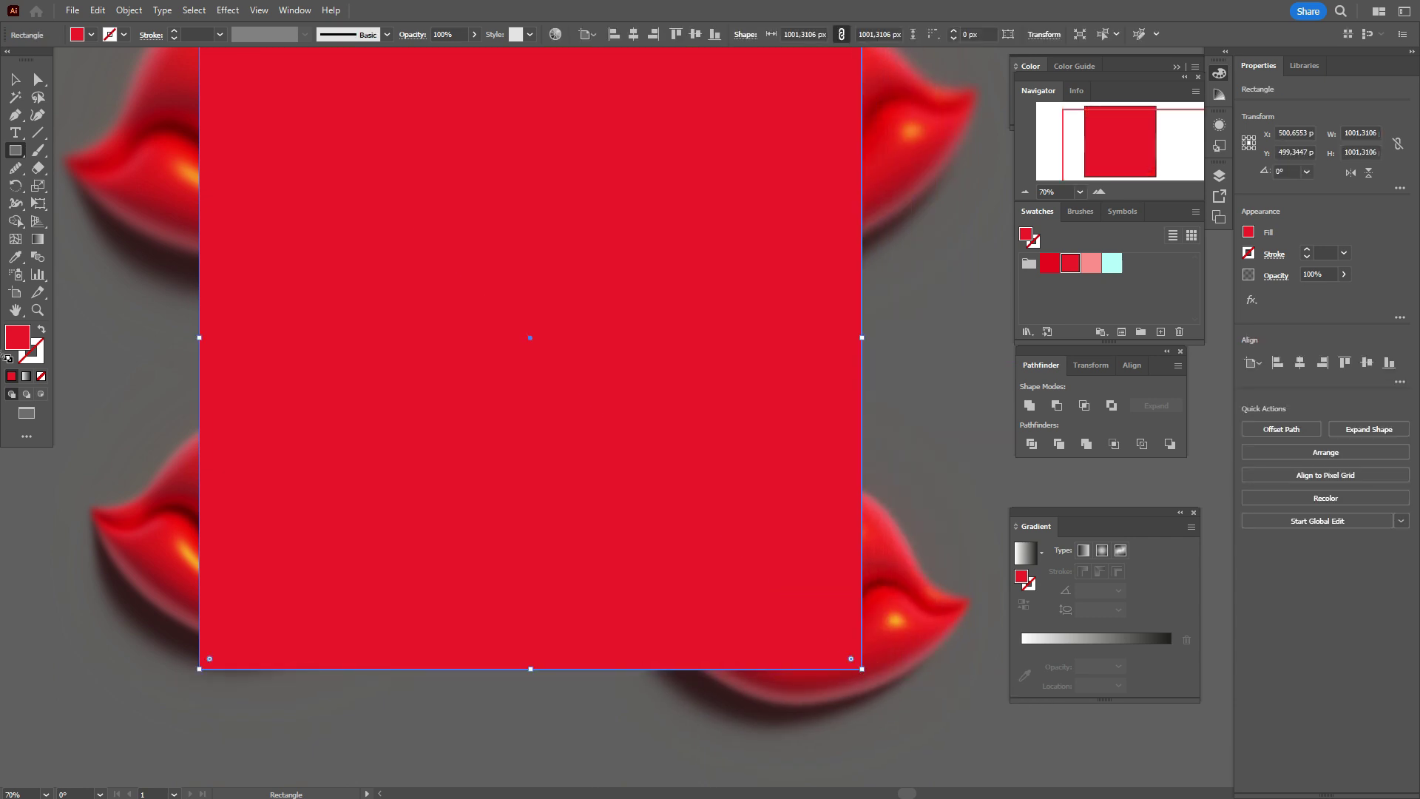
left_click(15, 313)
left_click_drag(424, 348, 416, 401)
left_click(15, 79)
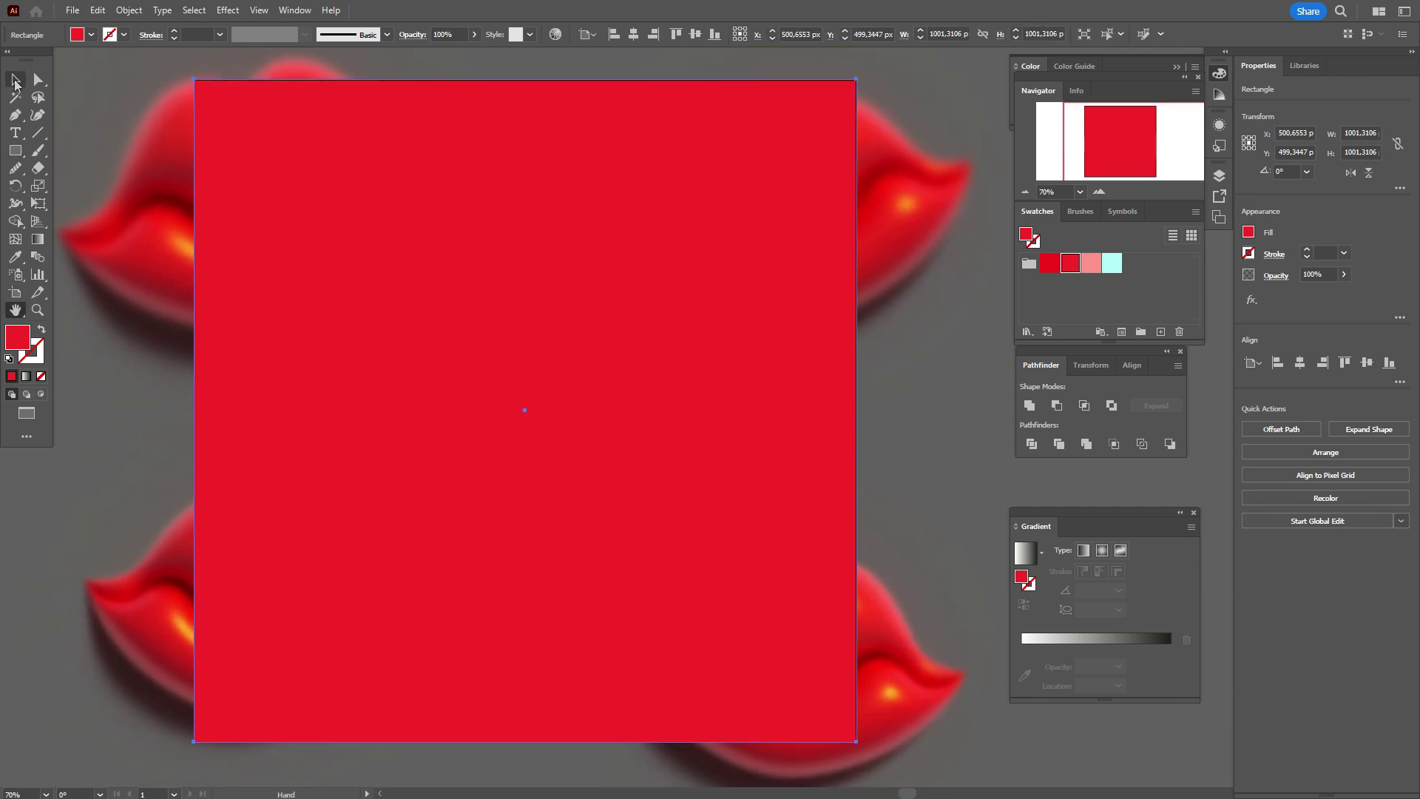
right_click(471, 395)
left_click(527, 602)
left_click(966, 586)
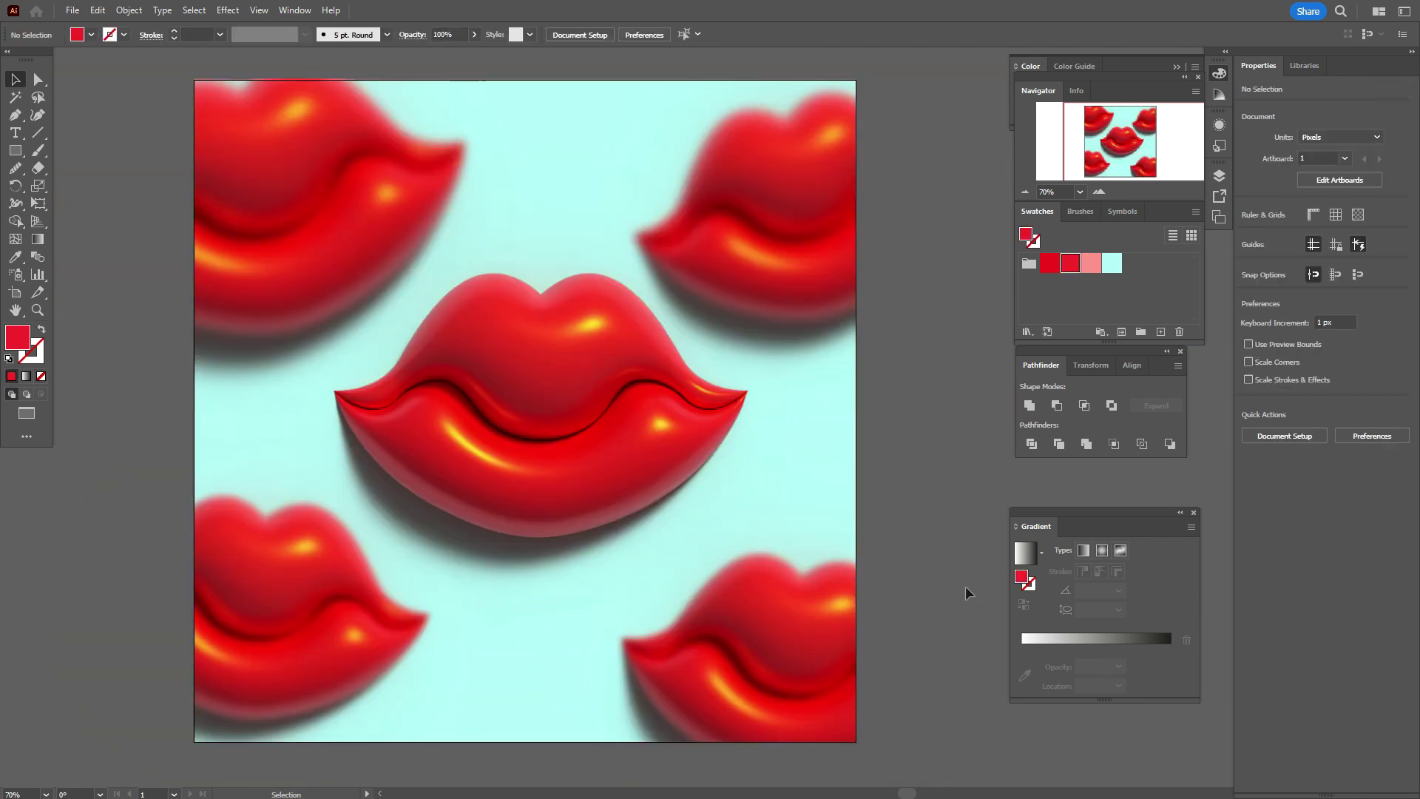
- Draw a pink-filled square covering the whole artboard
left_click(1091, 263)
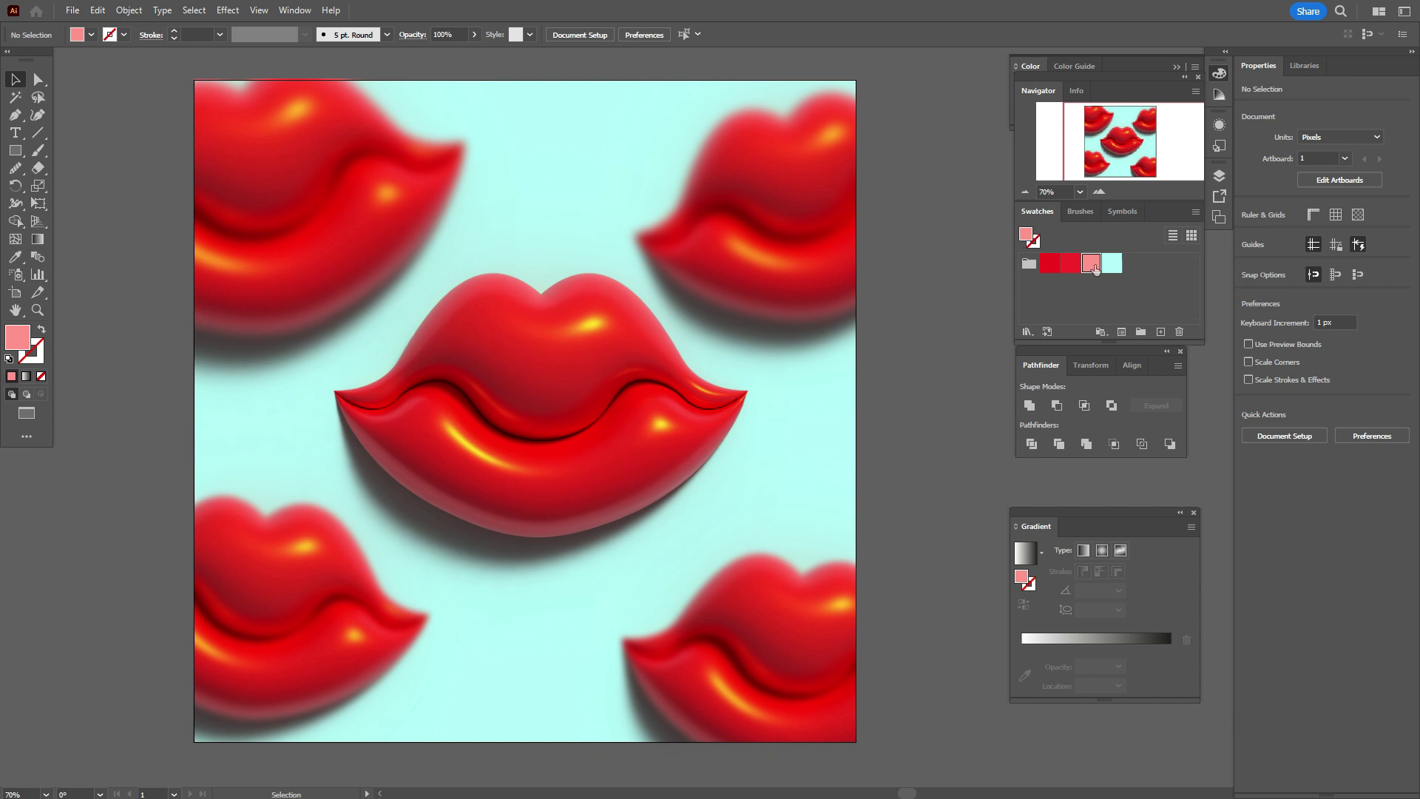
left_click(15, 150)
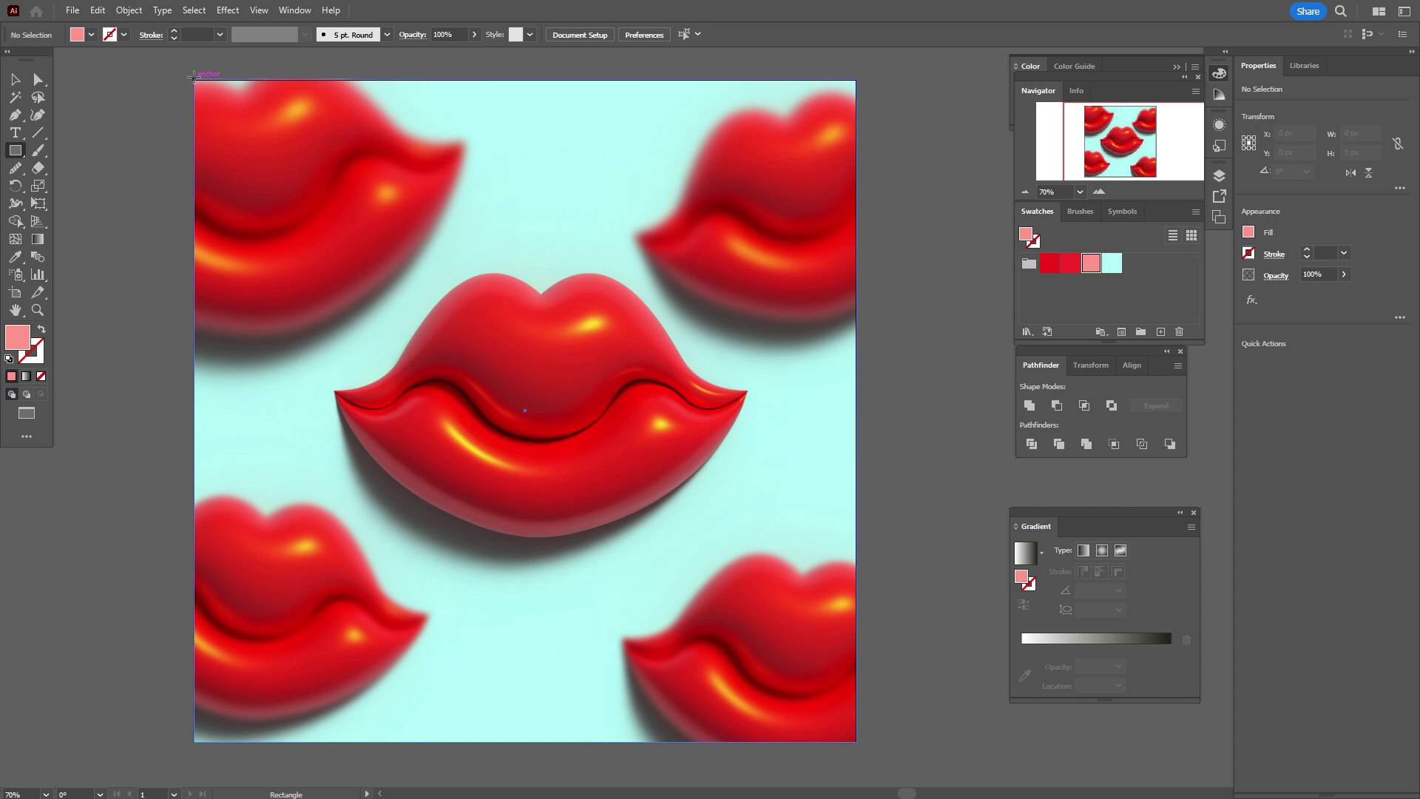
left_click_drag(193, 77, 858, 741)
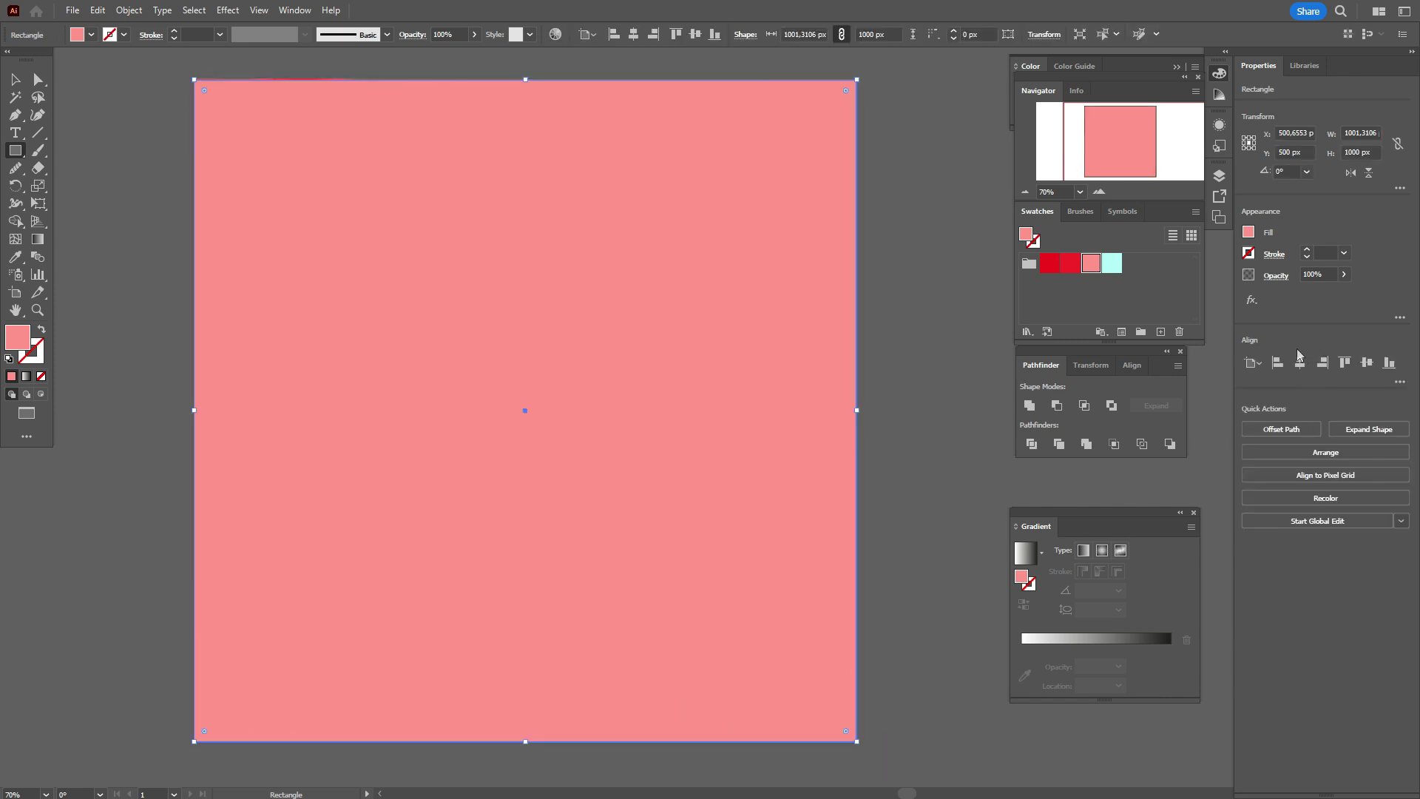
- Set the pink square's blend mode to Soft Light with 50% opacity, then deselect it
left_click(1285, 283)
left_click(1183, 302)
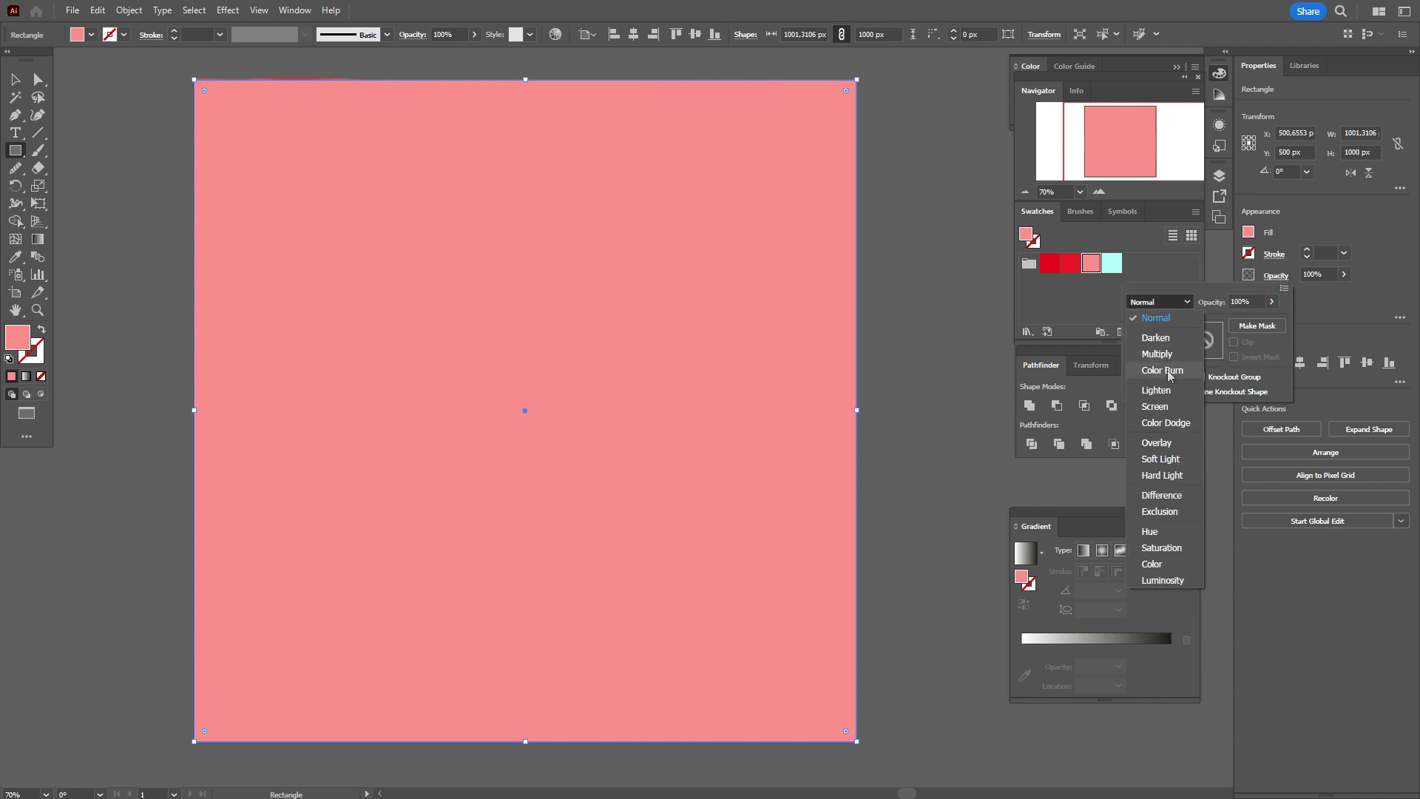
left_click(1160, 458)
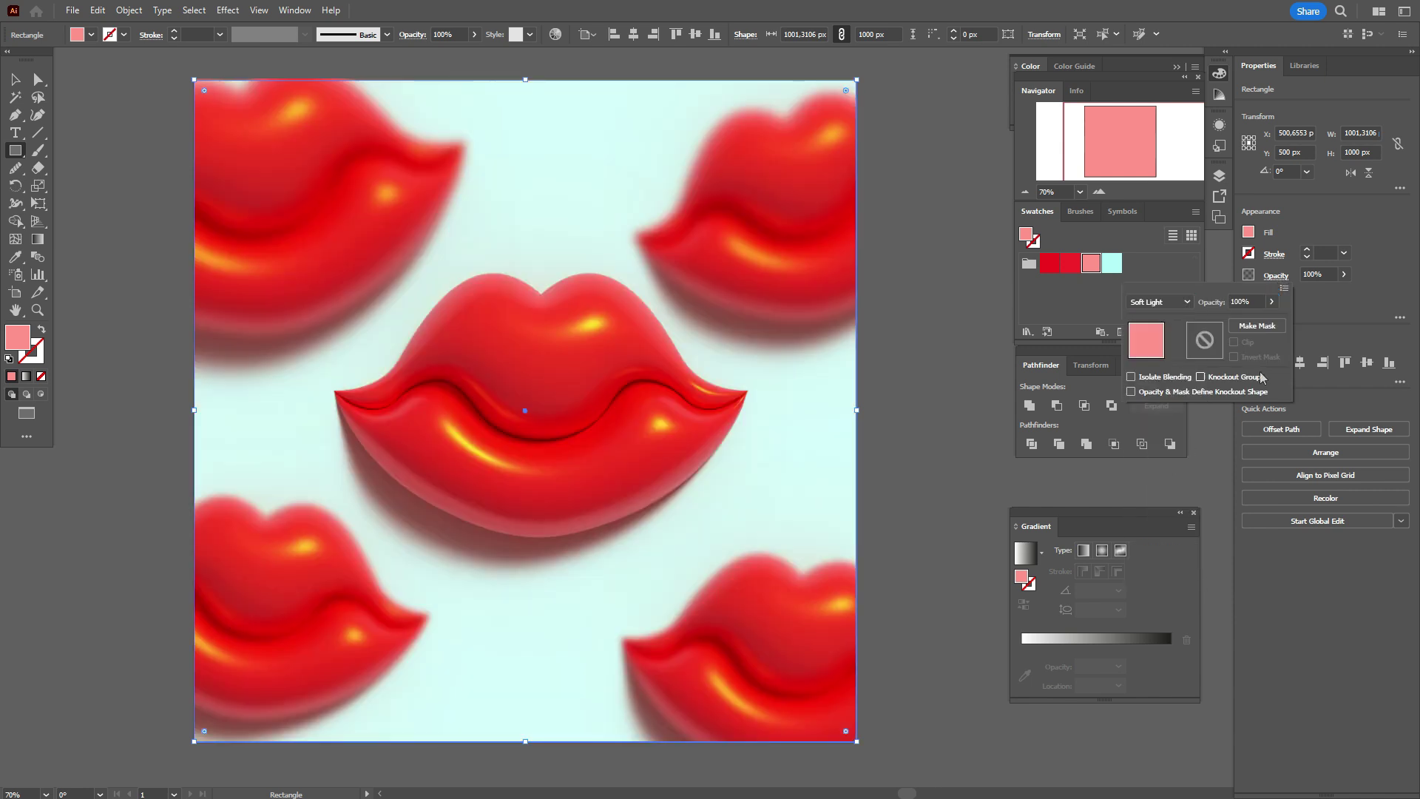
left_click(1312, 273)
left_click(1311, 272)
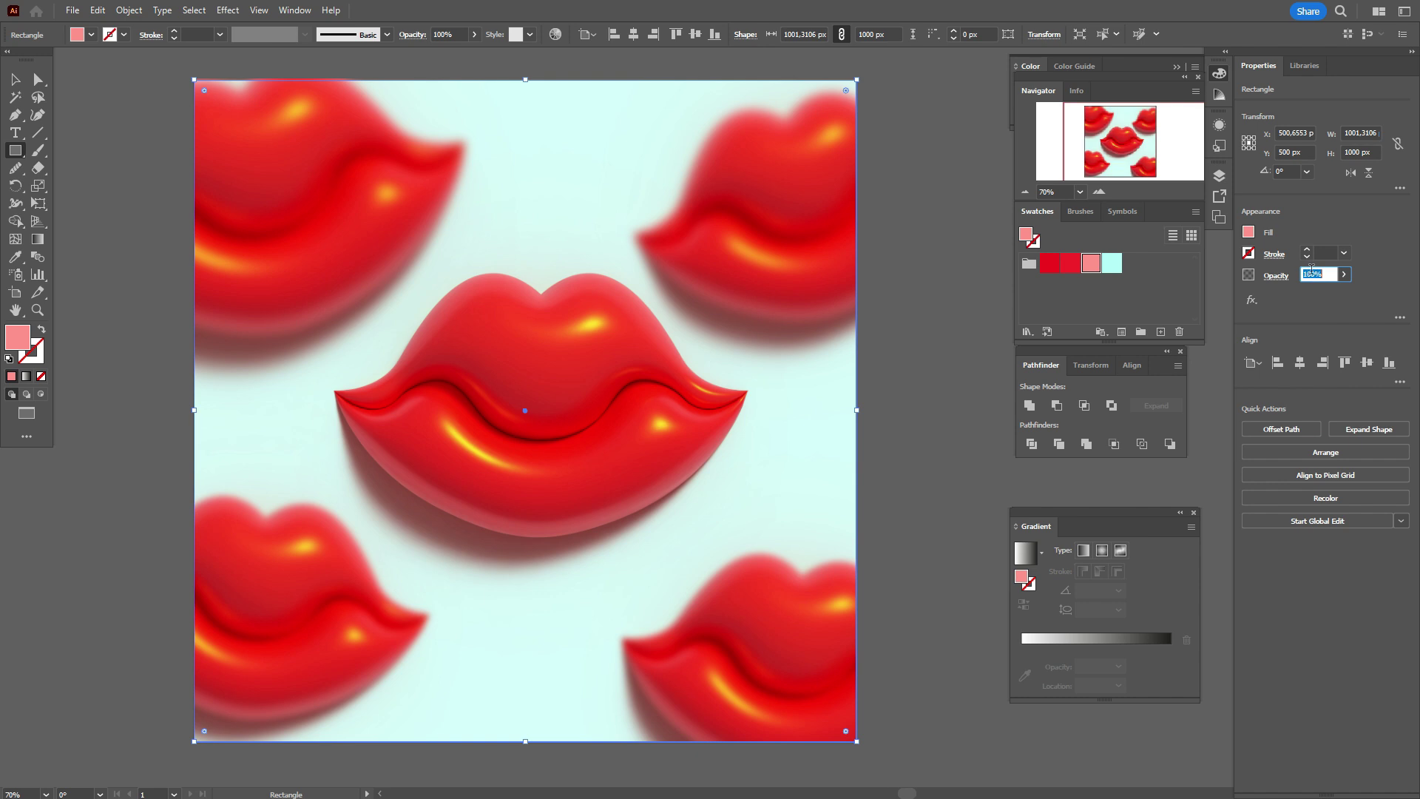
type("50")
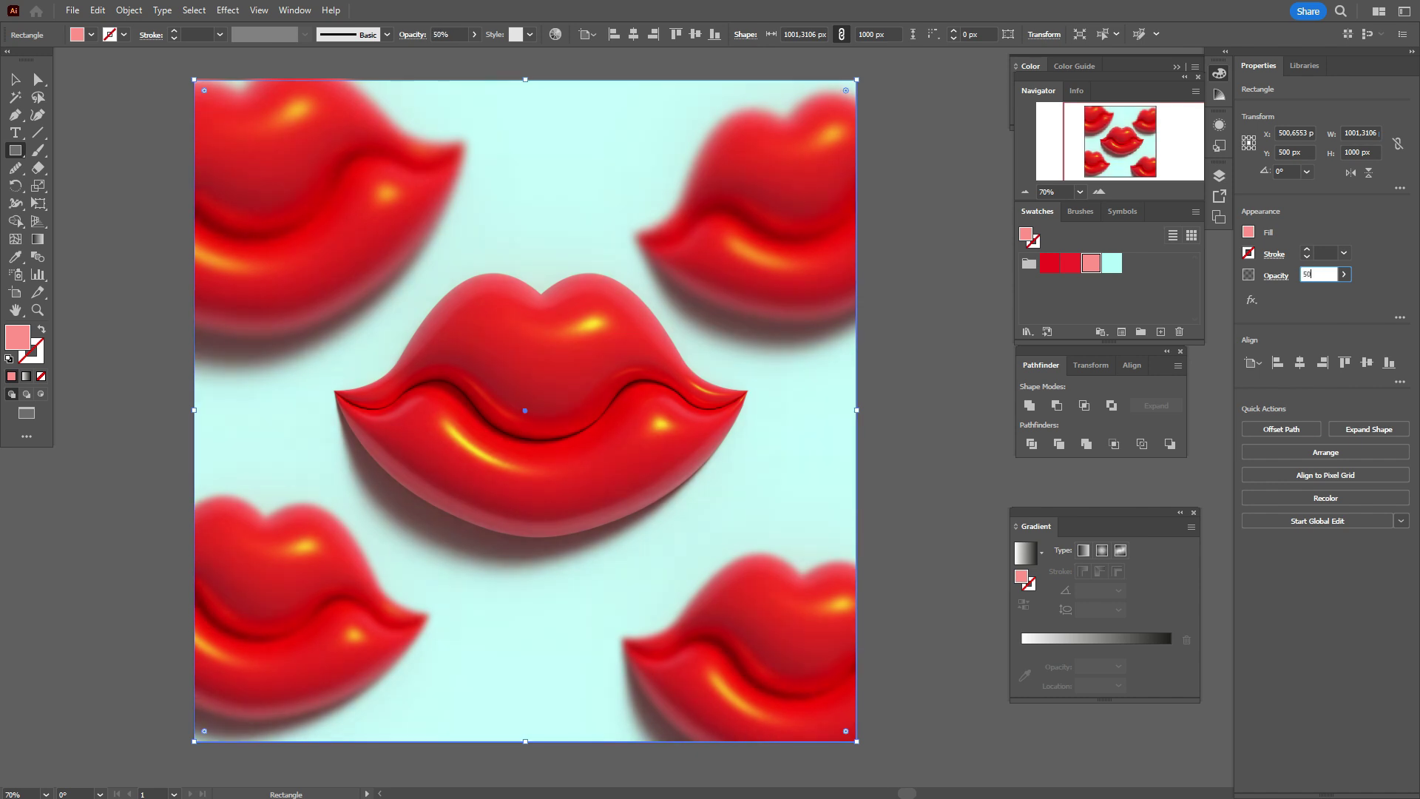
left_click(16, 80)
left_click(141, 124)
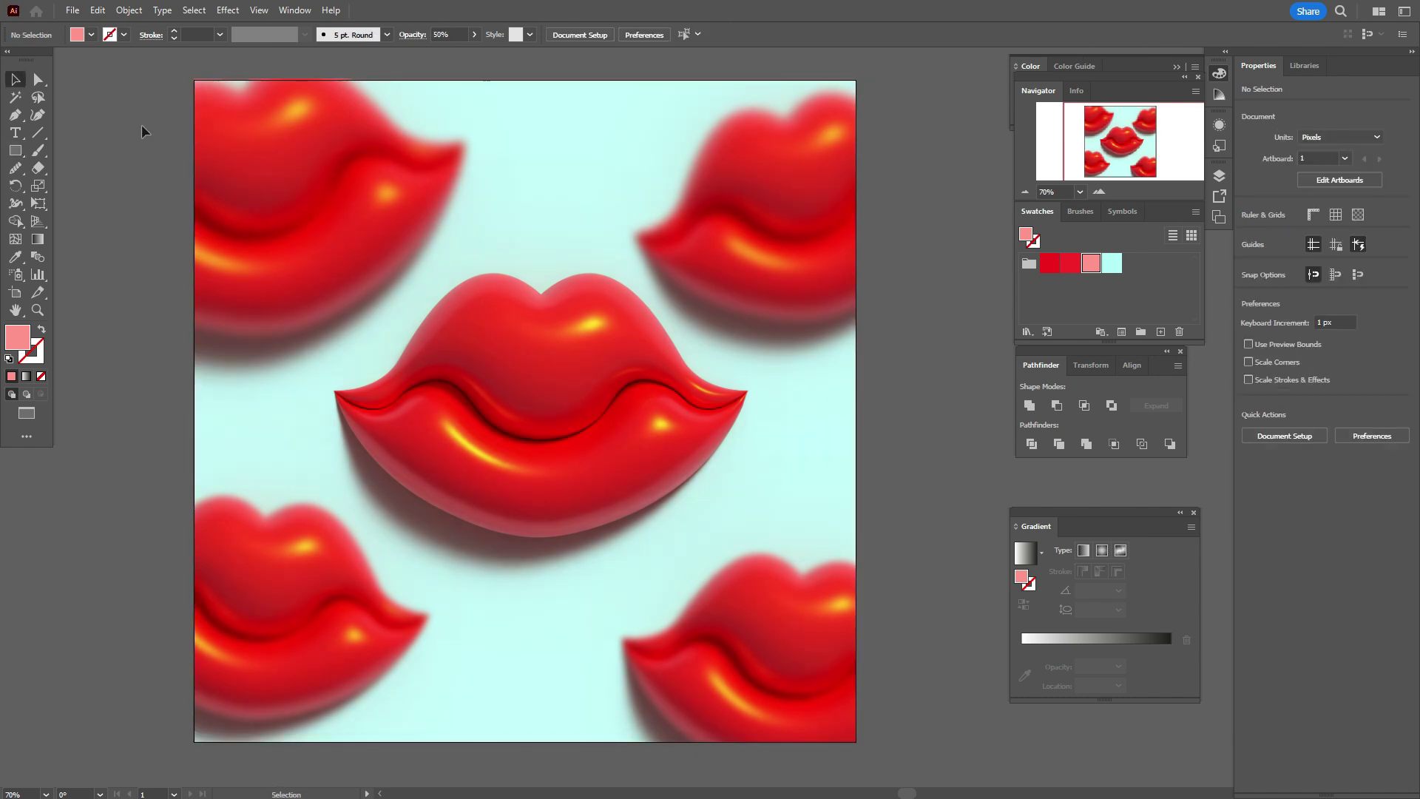